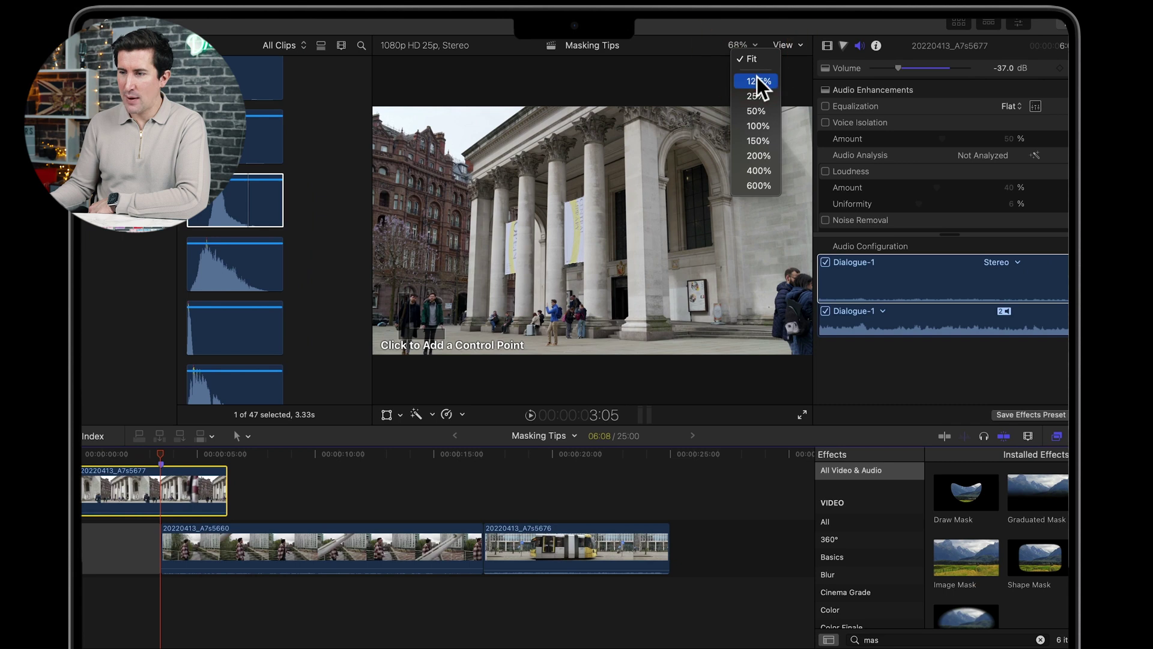
- Hide the browser and set the viewer zoom to 50% to gain working space around the picture
{"action": "left_click", "coordinate": [748, 43]}
{"action": "left_click", "coordinate": [958, 24]}
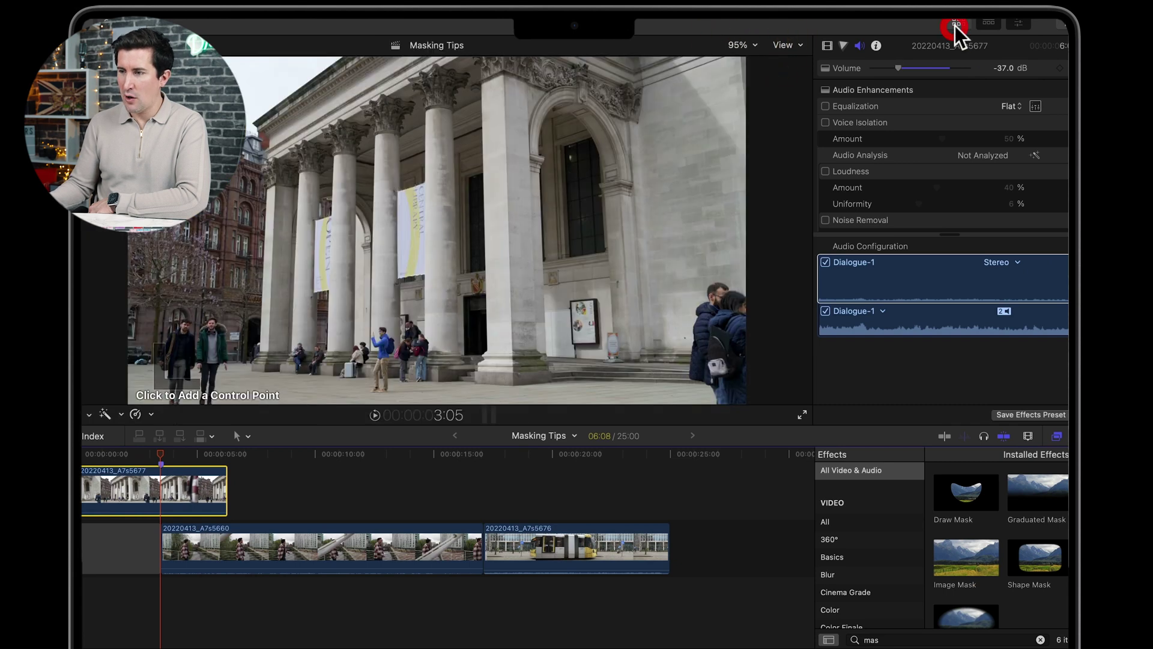
{"action": "left_click", "coordinate": [751, 45]}
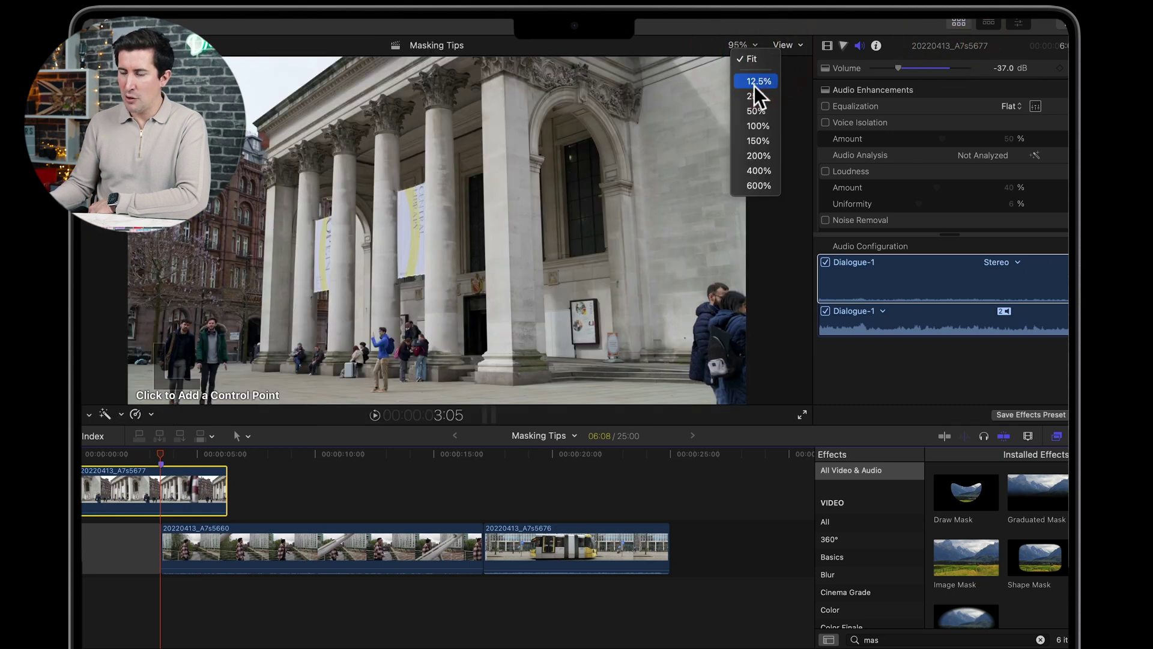
{"action": "left_click", "coordinate": [758, 111]}
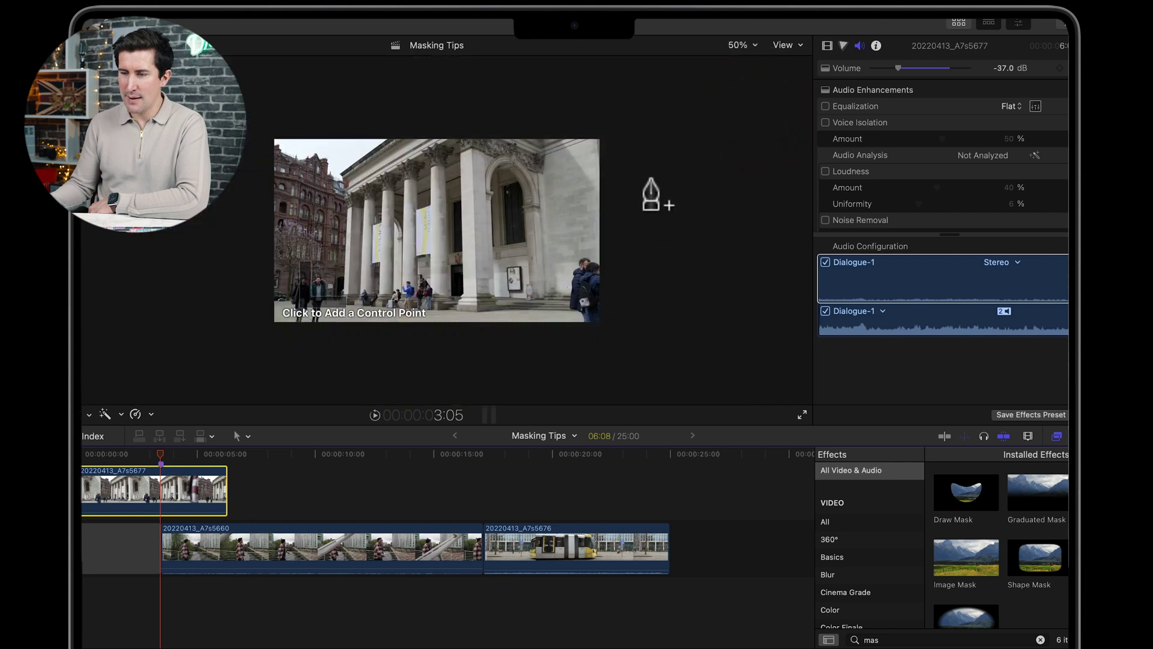
- Draw a closed mask polygon in the empty area just outside the picture's right edge
{"action": "left_click", "coordinate": [643, 115]}
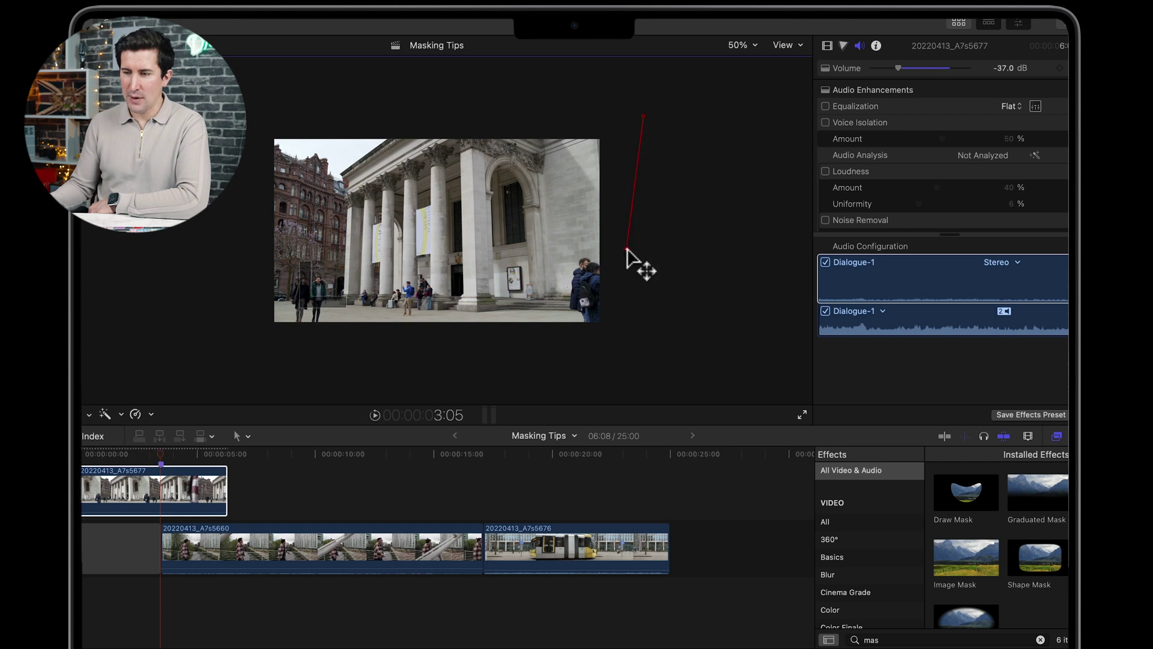
{"action": "left_click", "coordinate": [611, 351]}
{"action": "left_click", "coordinate": [785, 364]}
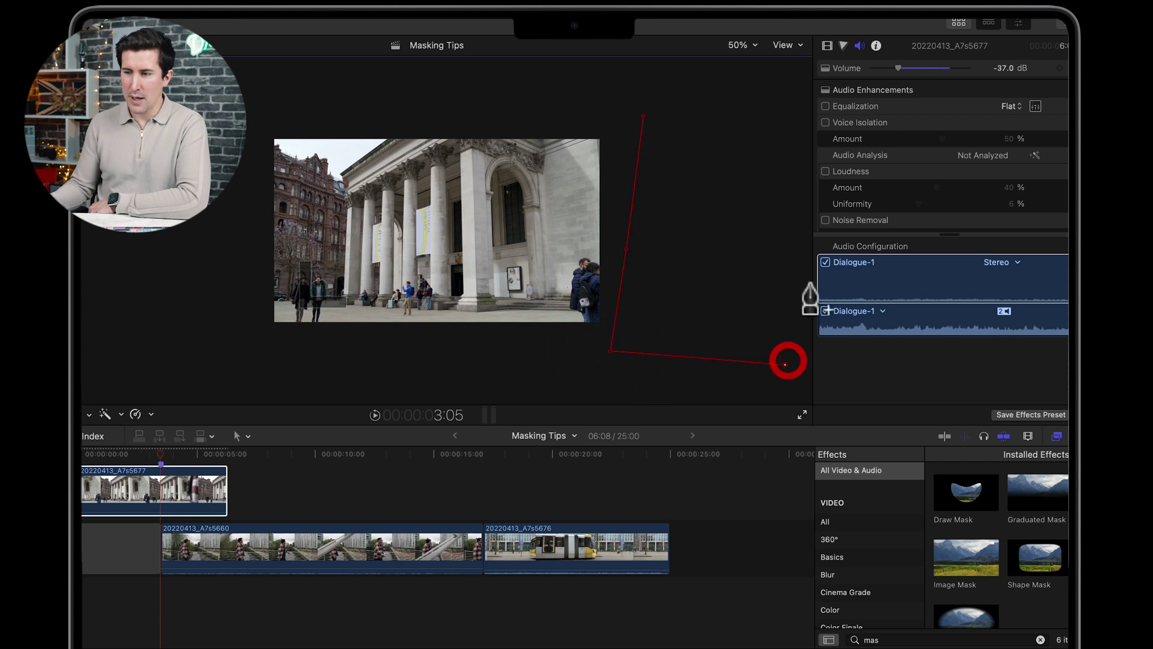
{"action": "left_click", "coordinate": [799, 140]}
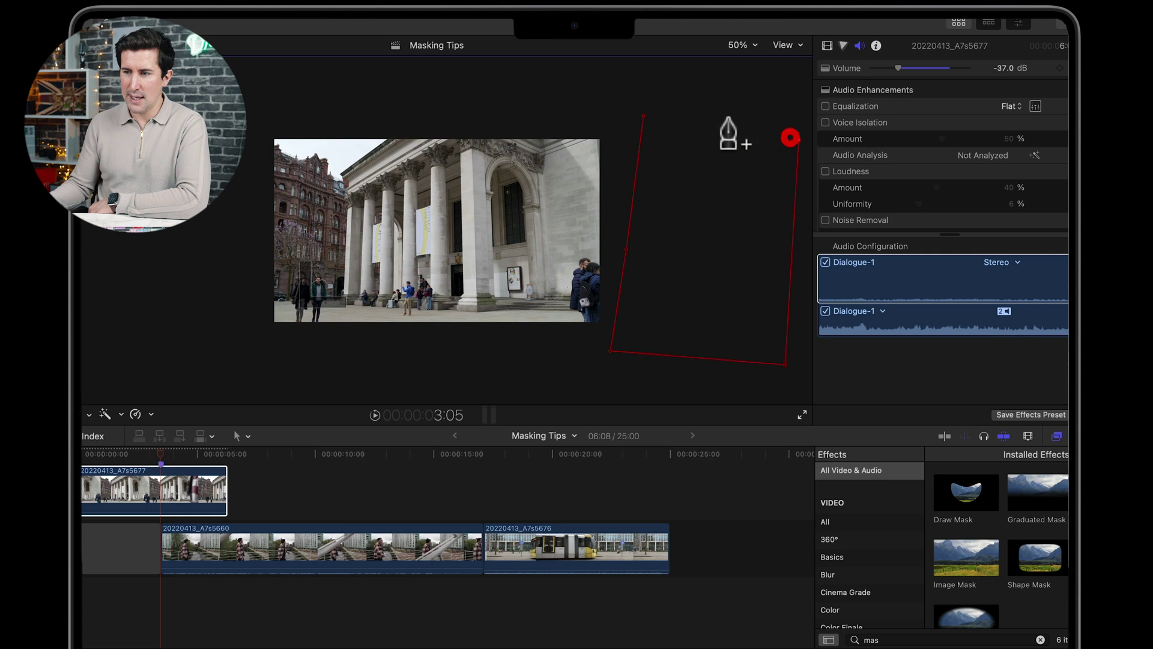
{"action": "left_click", "coordinate": [645, 115]}
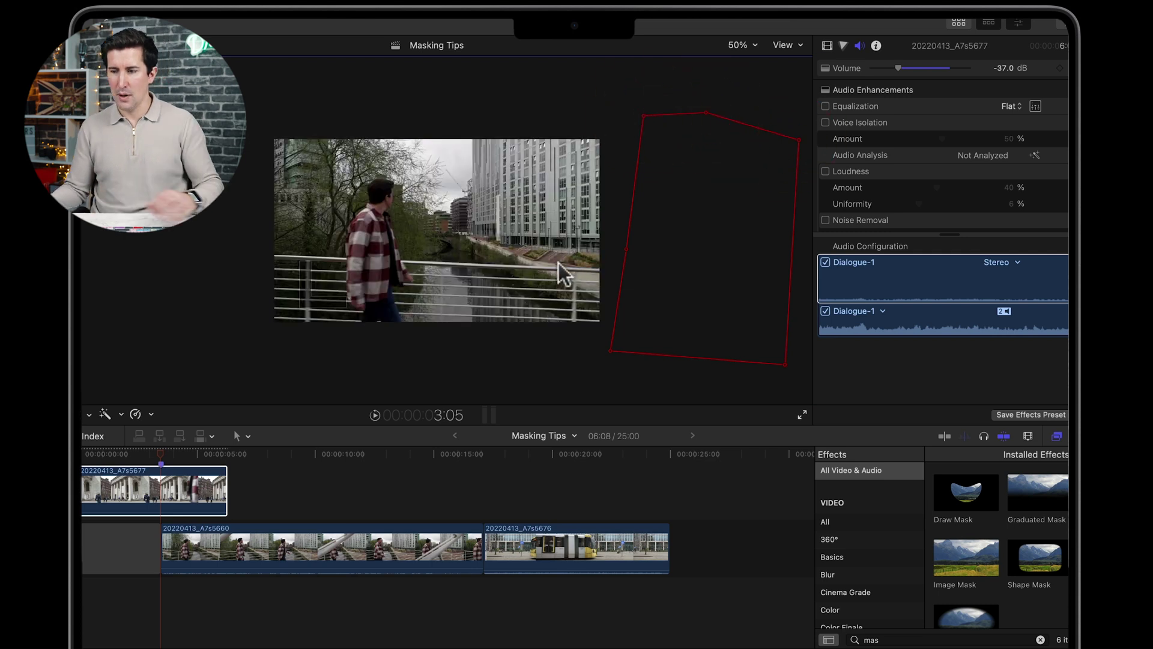
- Open the clip's video settings and turn on Invert Mask for the Draw Mask effect
{"action": "left_click", "coordinate": [901, 168]}
{"action": "left_click", "coordinate": [828, 46]}
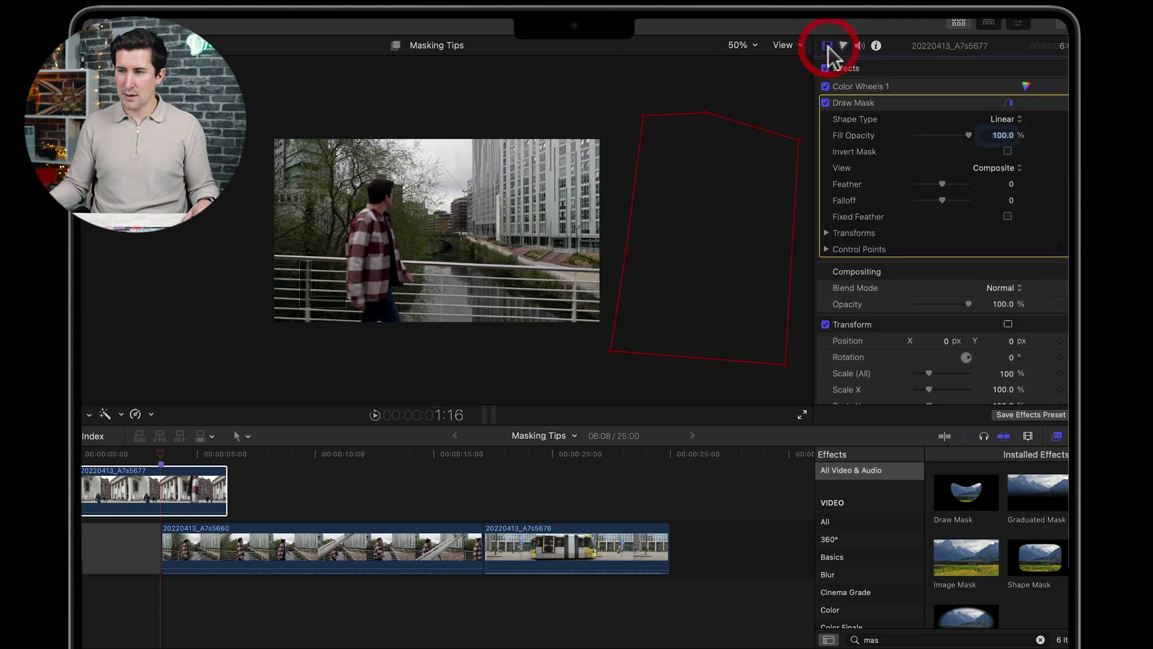
{"action": "left_click", "coordinate": [1008, 152]}
- At the timeline marker, add keyframes for the Draw Mask's control points, position, rotation and scale
{"action": "left_click", "coordinate": [178, 462]}
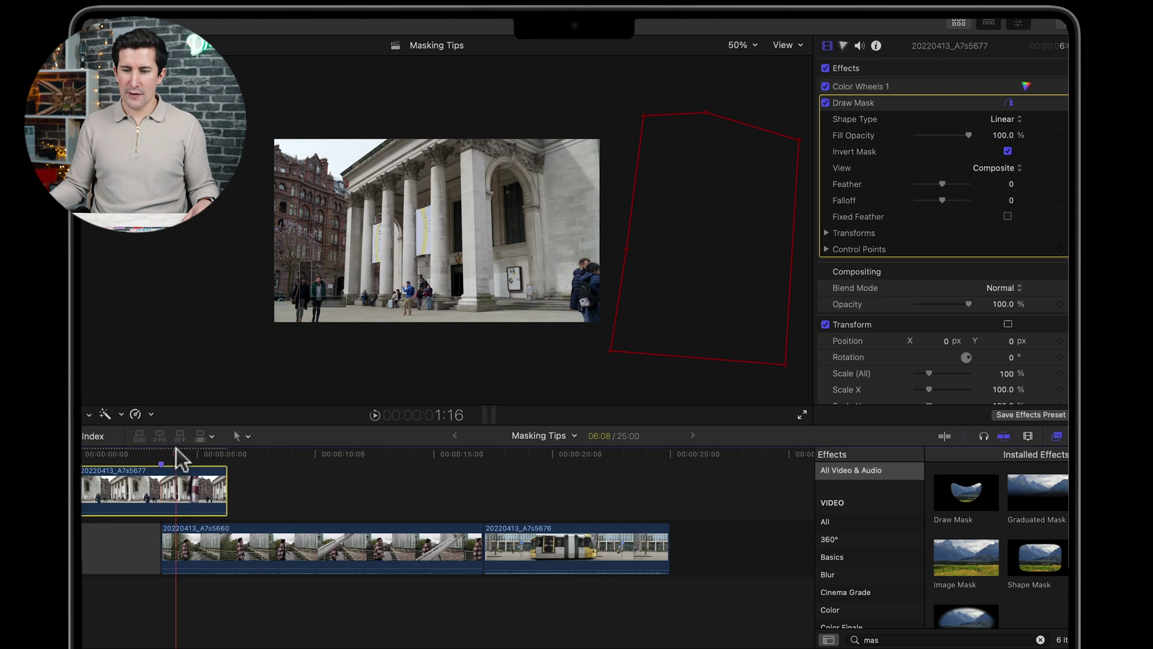
{"action": "left_click", "coordinate": [174, 452]}
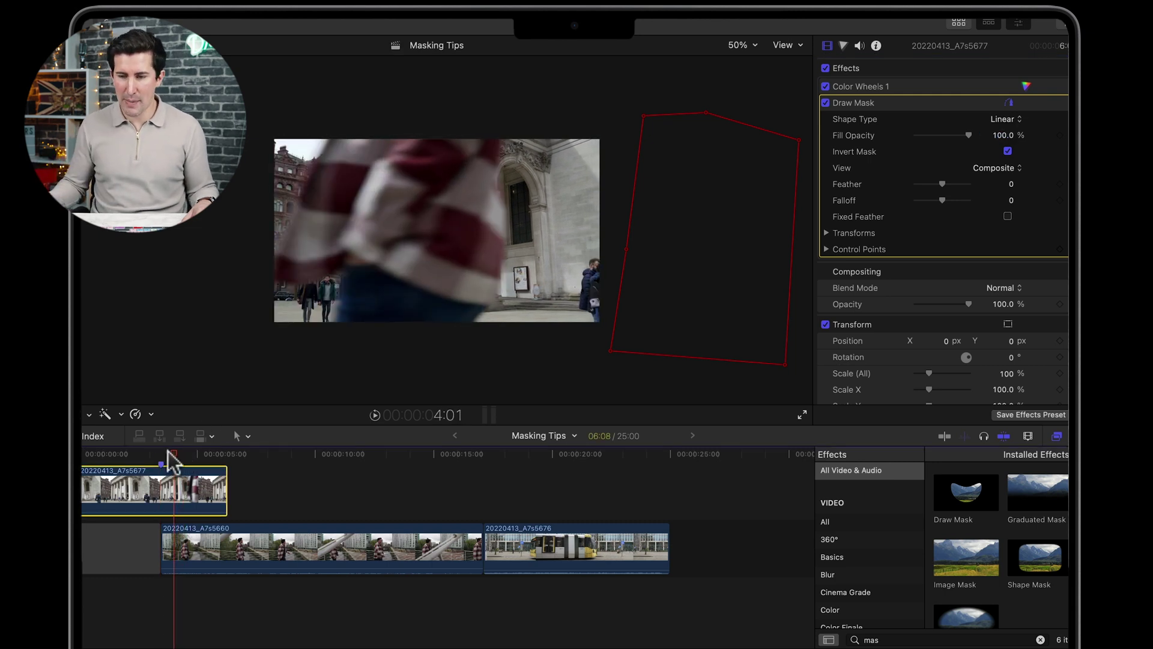
{"action": "left_click", "coordinate": [161, 450]}
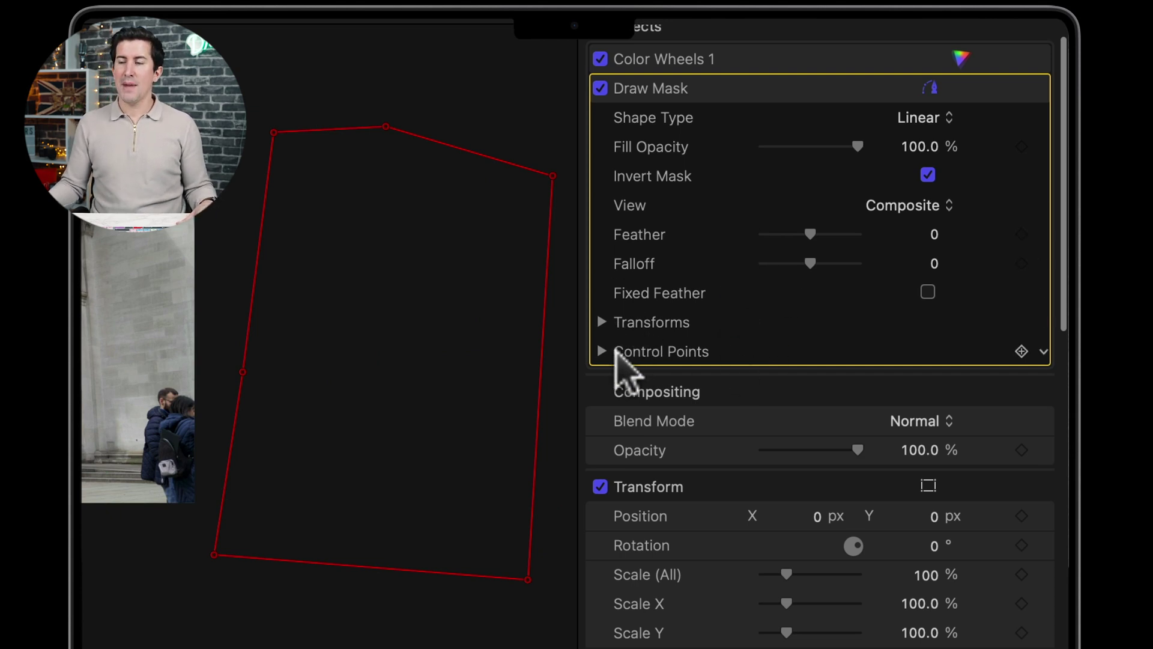
{"action": "left_click", "coordinate": [1020, 353]}
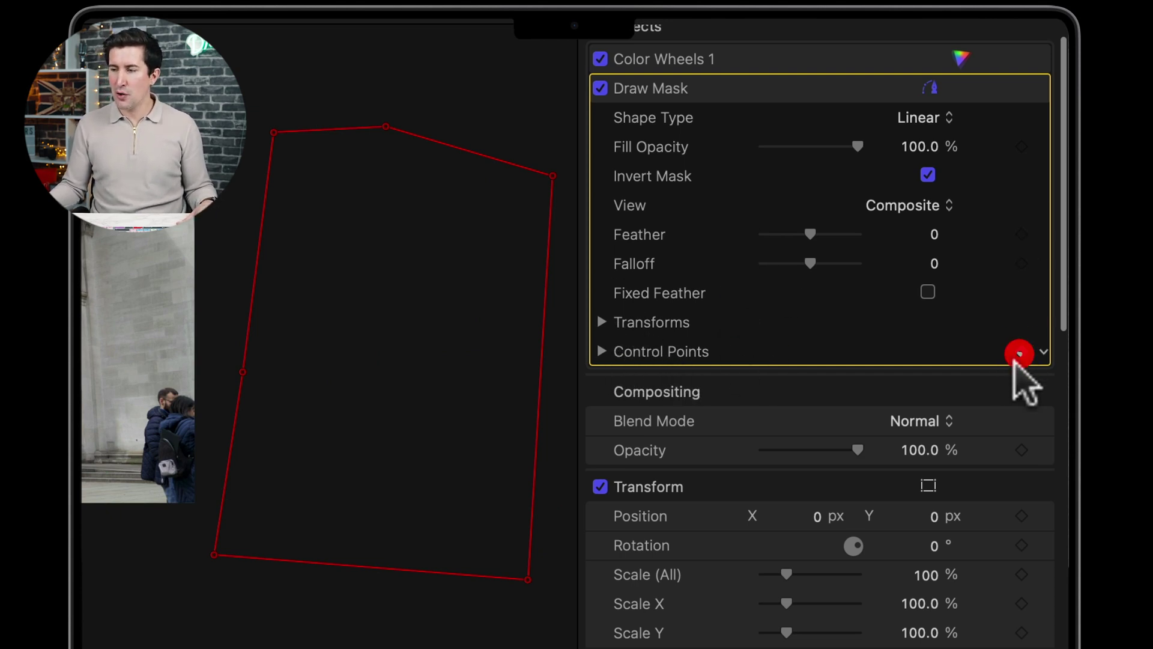
{"action": "left_click", "coordinate": [603, 322]}
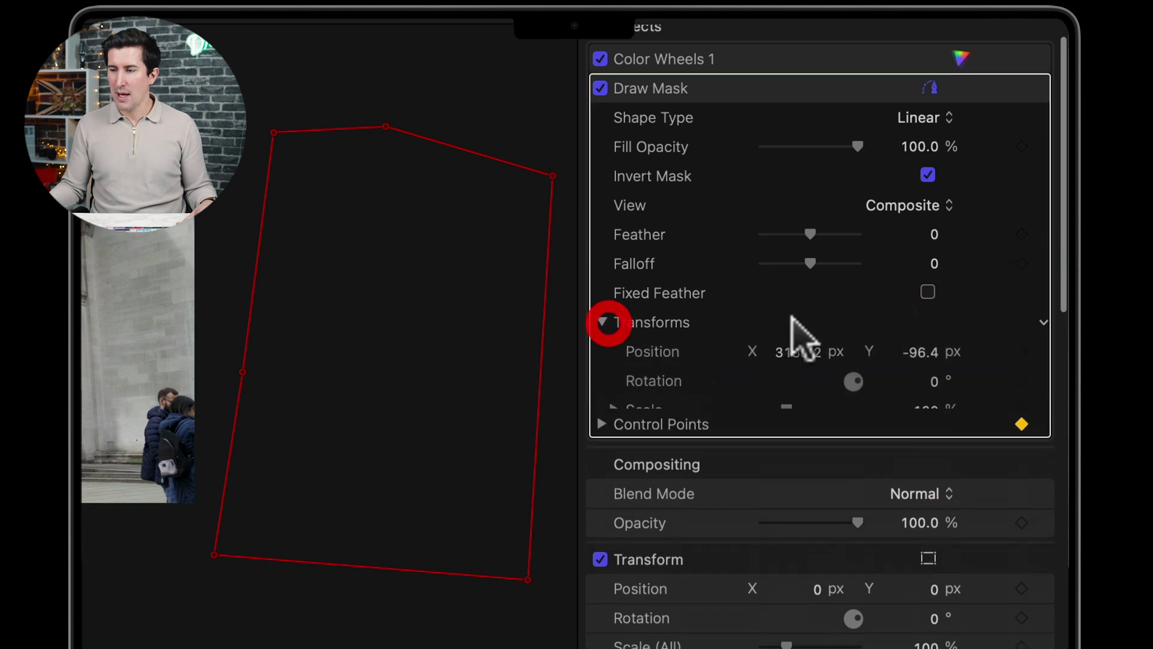
{"action": "left_click", "coordinate": [1021, 351]}
{"action": "left_click", "coordinate": [1021, 380]}
{"action": "left_click", "coordinate": [1021, 410]}
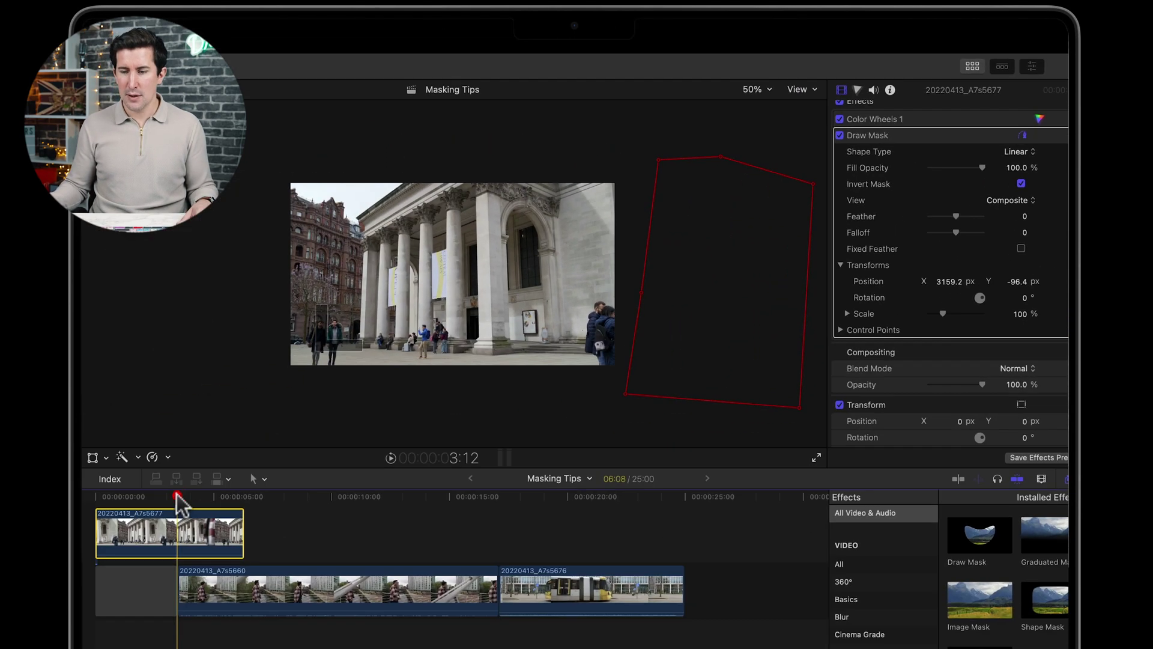
- At 3:22, move the mask over the picture's right edge against the man's back, to about X 2739.9 px, Y -212.9 px
{"action": "left_click", "coordinate": [176, 496]}
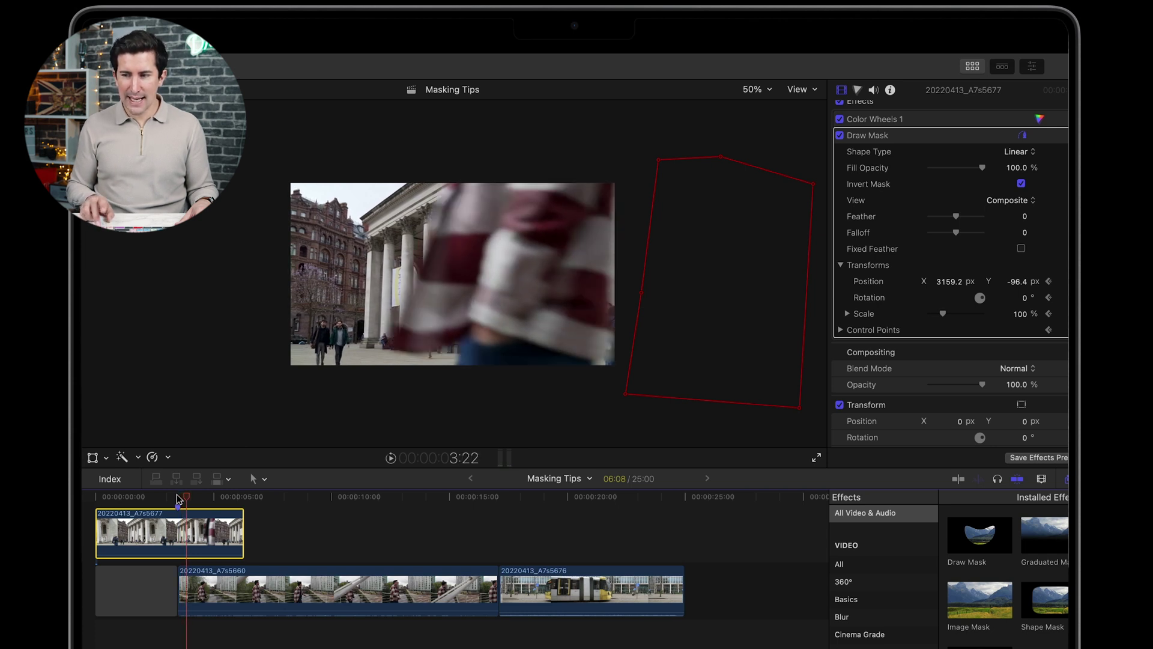
{"action": "scroll", "coordinate": [178, 498], "scroll_direction": "right", "scroll_amount": 2}
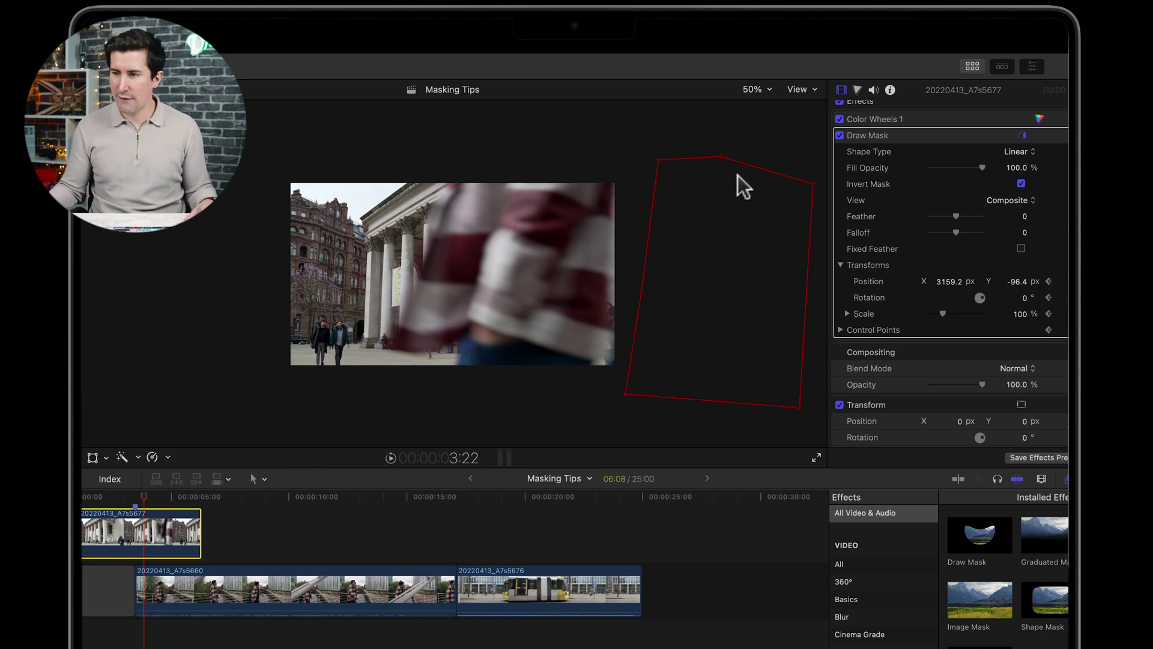
{"action": "left_click_drag", "start_coordinate": [685, 224], "coordinate": [677, 221]}
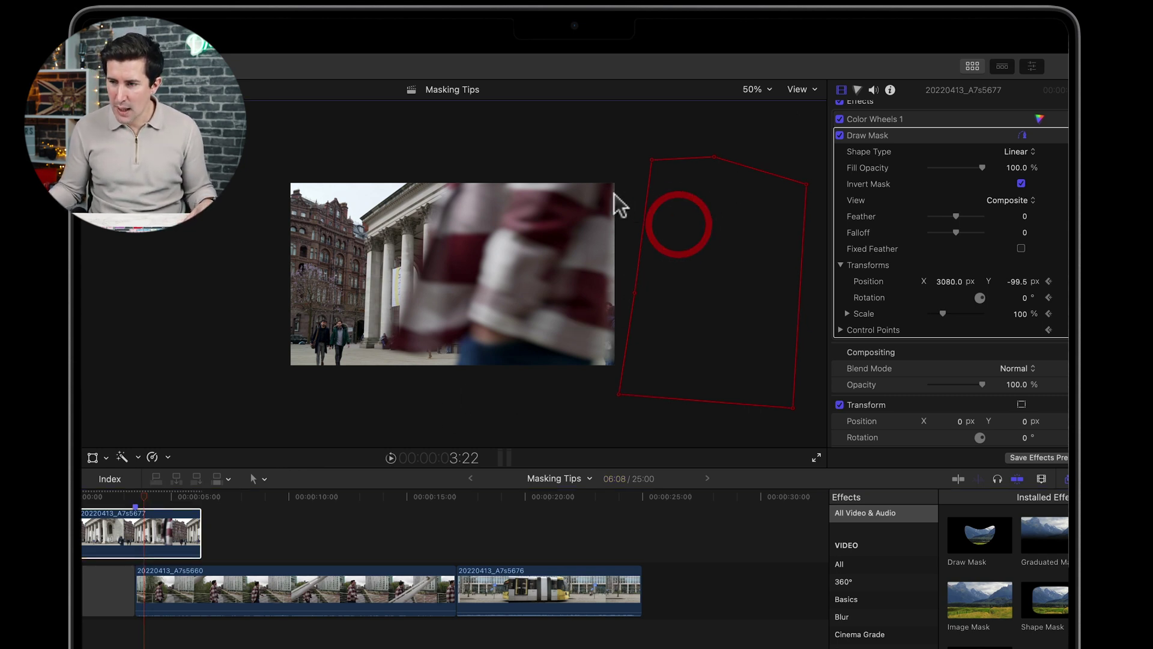
{"action": "left_click", "coordinate": [645, 203]}
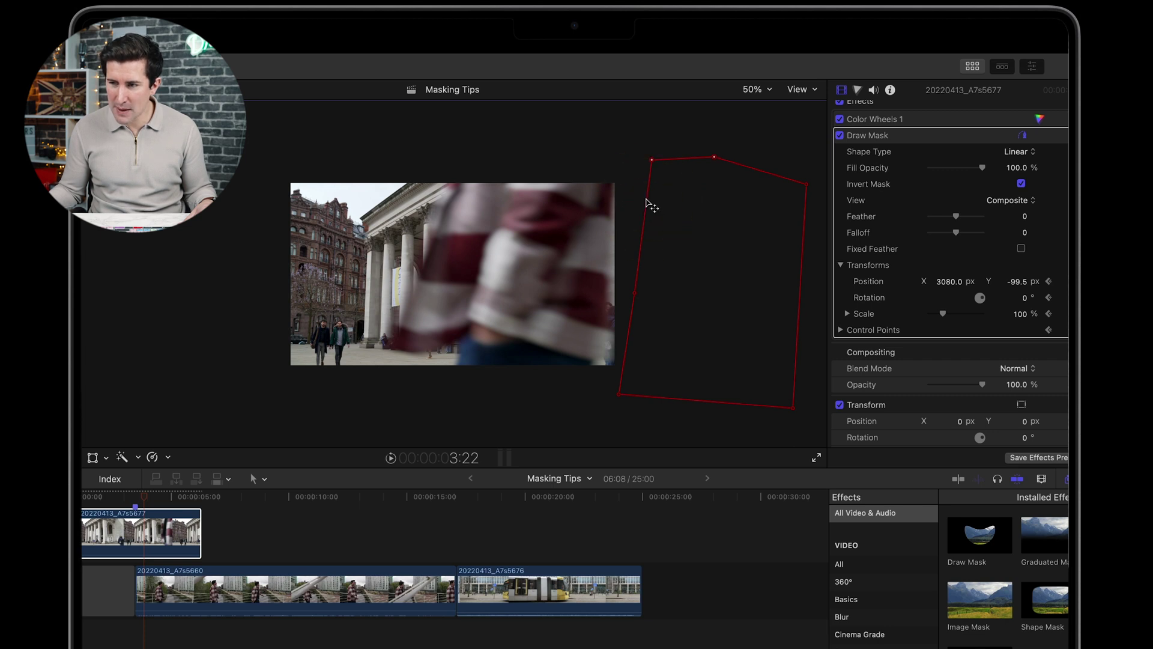
{"action": "mouse_move", "coordinate": [663, 209]}
{"action": "left_mouse_down"}
{"action": "mouse_move", "coordinate": [648, 225]}
{"action": "mouse_move", "coordinate": [628, 216]}
{"action": "left_mouse_up"}
{"action": "left_click", "coordinate": [629, 219]}
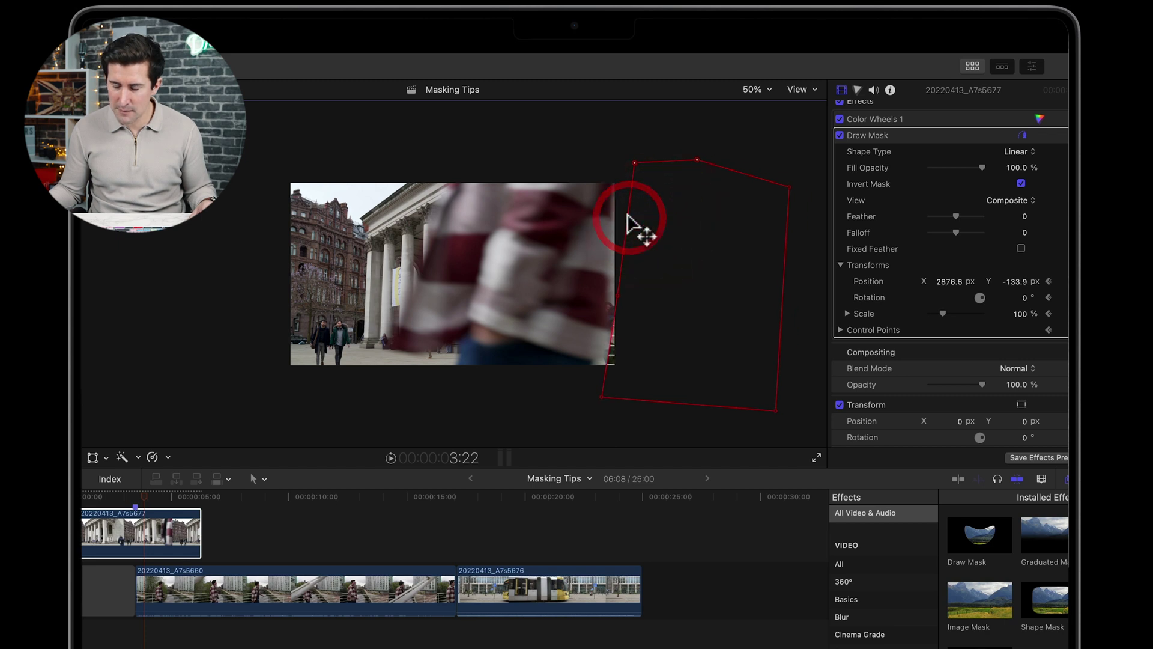
{"action": "left_click", "coordinate": [631, 216]}
{"action": "left_click", "coordinate": [629, 204]}
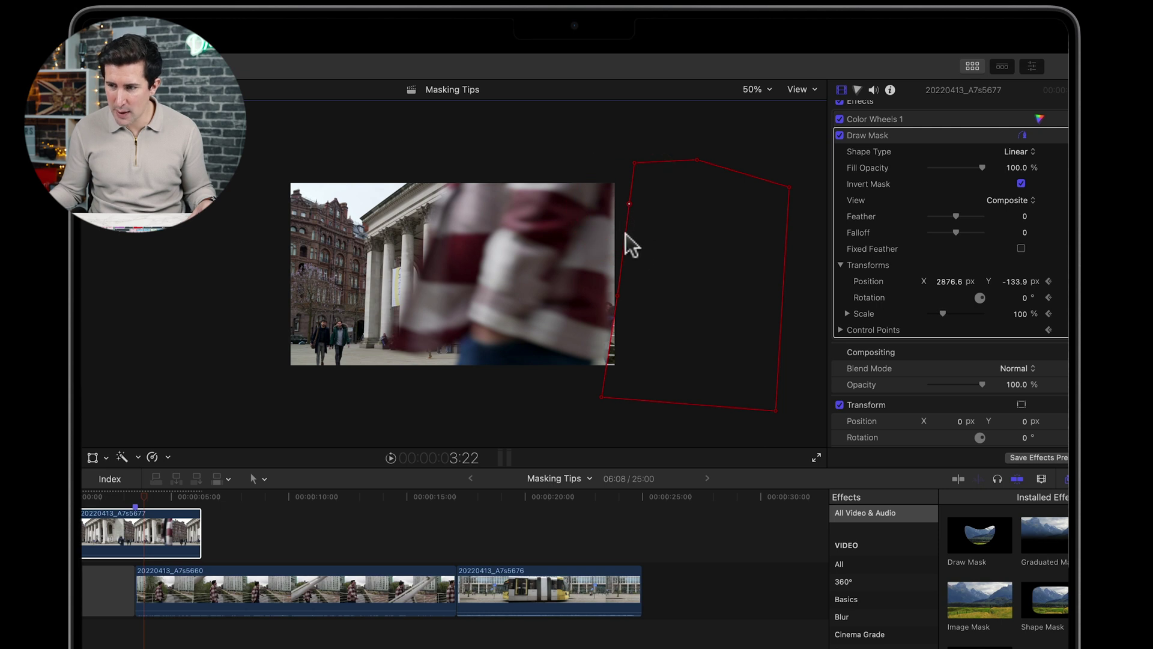
{"action": "mouse_move", "coordinate": [619, 277]}
{"action": "left_mouse_down"}
{"action": "mouse_move", "coordinate": [631, 250]}
{"action": "mouse_move", "coordinate": [638, 258]}
{"action": "left_mouse_up"}
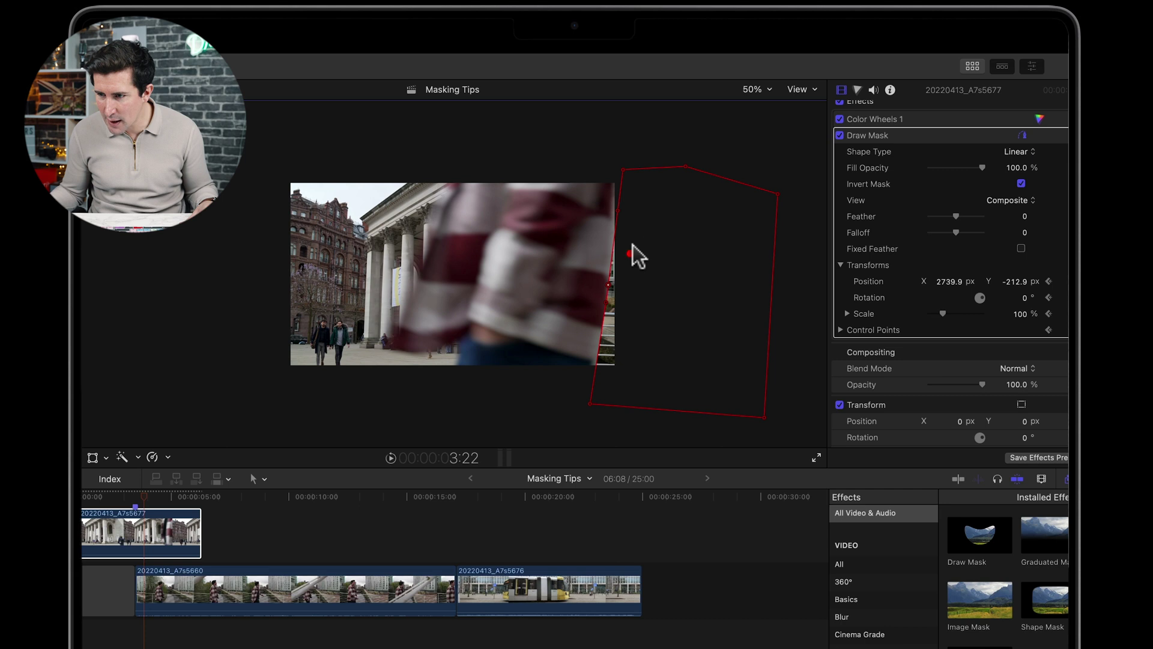
- Add control points along the mask's inner edge and fit them to the man's back down to his waist
{"action": "left_click_drag", "start_coordinate": [618, 211], "coordinate": [614, 212]}
{"action": "left_click_drag", "start_coordinate": [611, 288], "coordinate": [614, 300]}
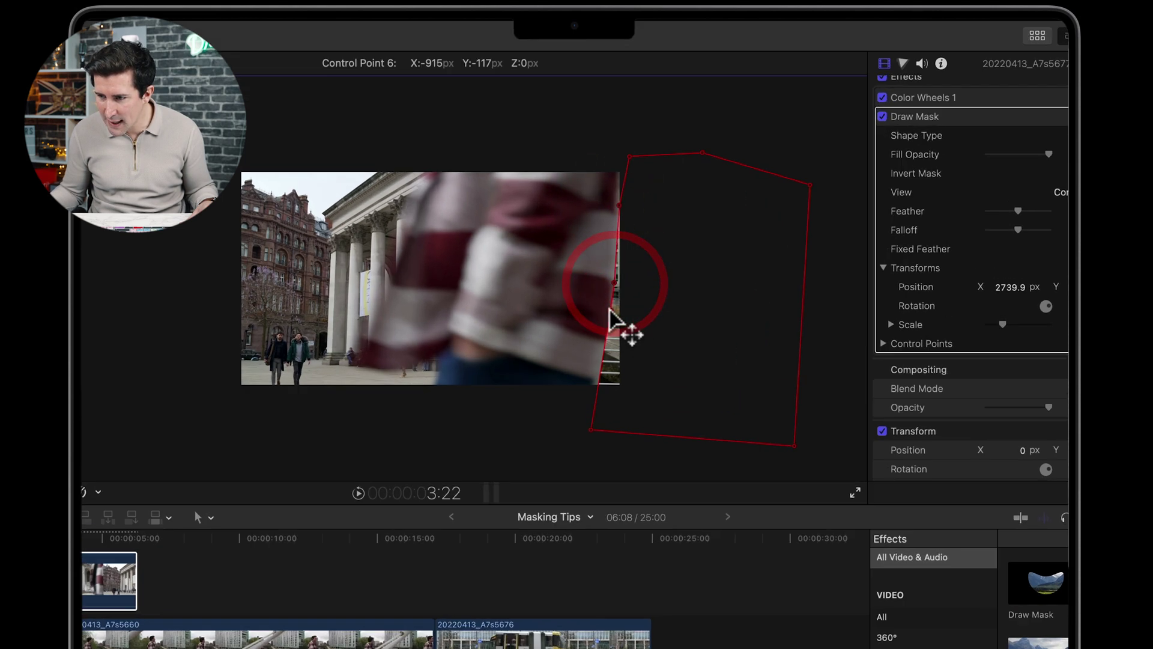
{"action": "mouse_move", "coordinate": [652, 371]}
{"action": "left_mouse_down"}
{"action": "mouse_move", "coordinate": [638, 381]}
{"action": "mouse_move", "coordinate": [634, 369]}
{"action": "left_mouse_up"}
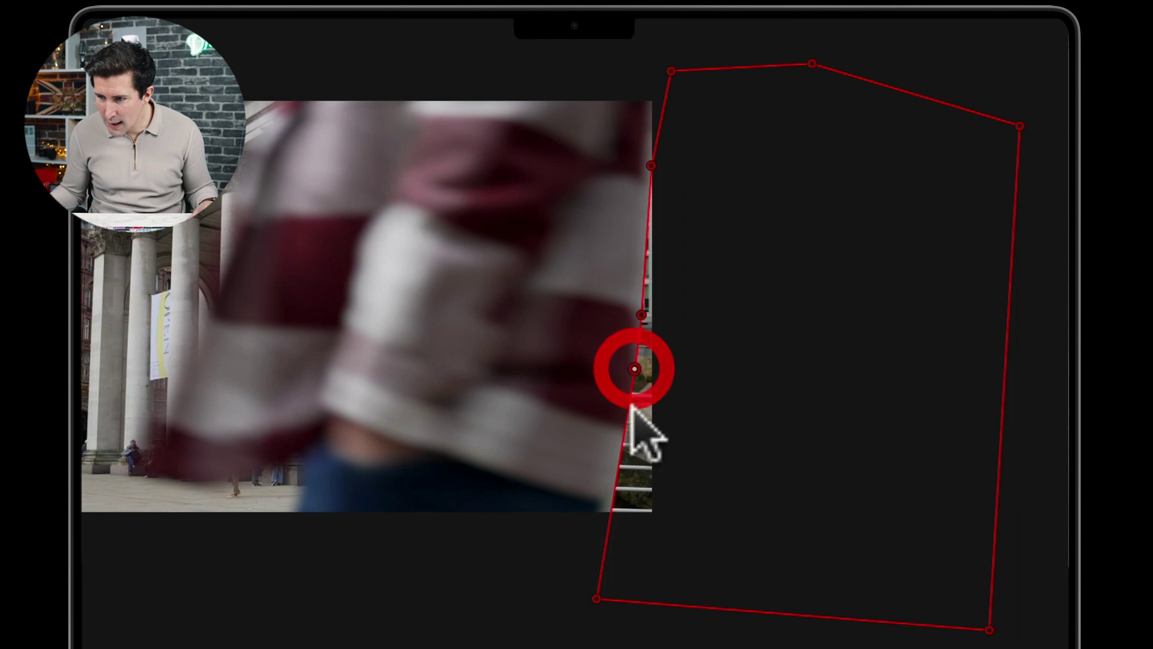
{"action": "left_click", "coordinate": [625, 424]}
{"action": "left_click", "coordinate": [619, 427]}
{"action": "left_click", "coordinate": [614, 471]}
{"action": "left_click", "coordinate": [610, 474]}
{"action": "left_click", "coordinate": [609, 481]}
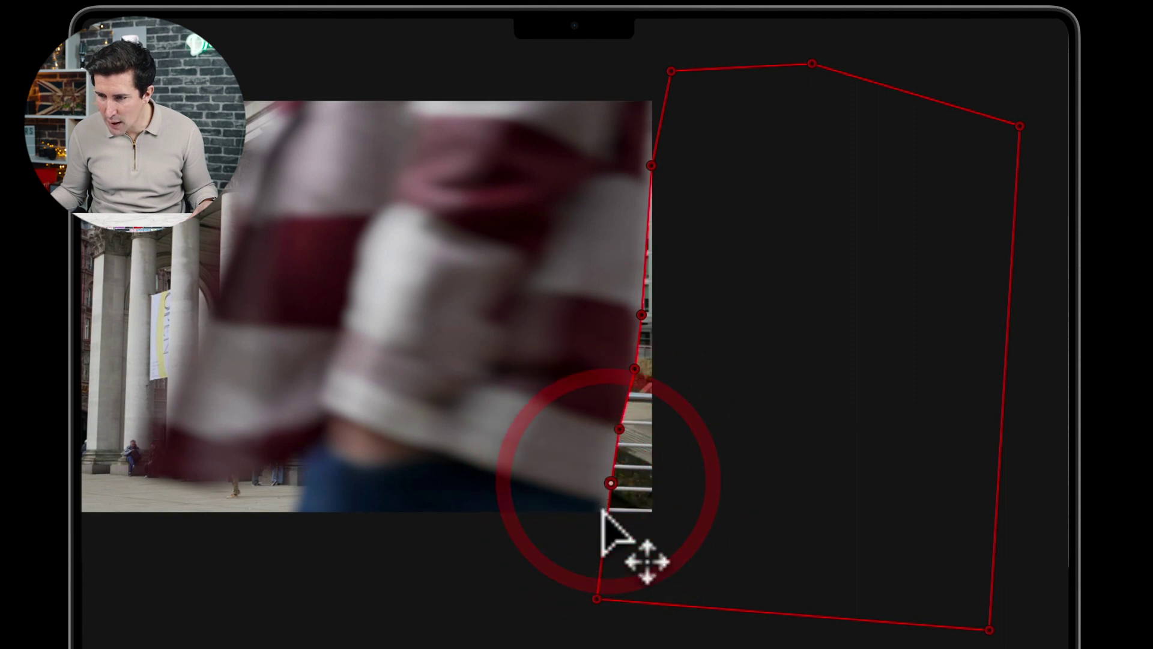
- Adjust the mask's lowest point on the man's back and add another control point near the picture's bottom edge
{"action": "left_click", "coordinate": [1015, 37]}
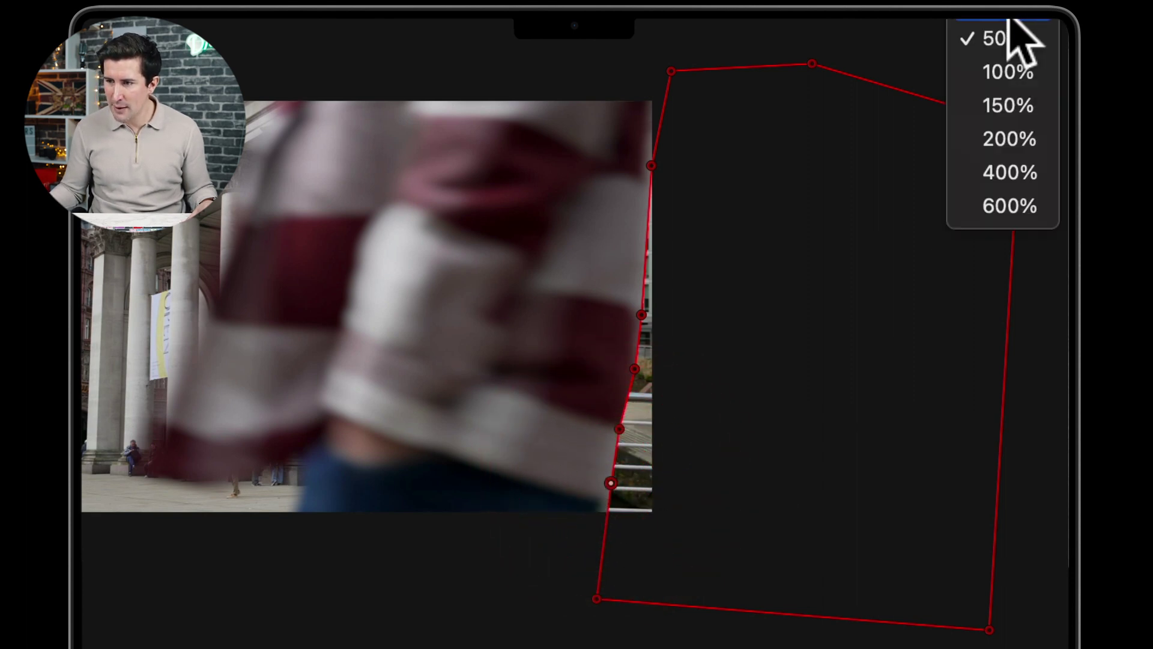
{"action": "left_click", "coordinate": [1007, 72]}
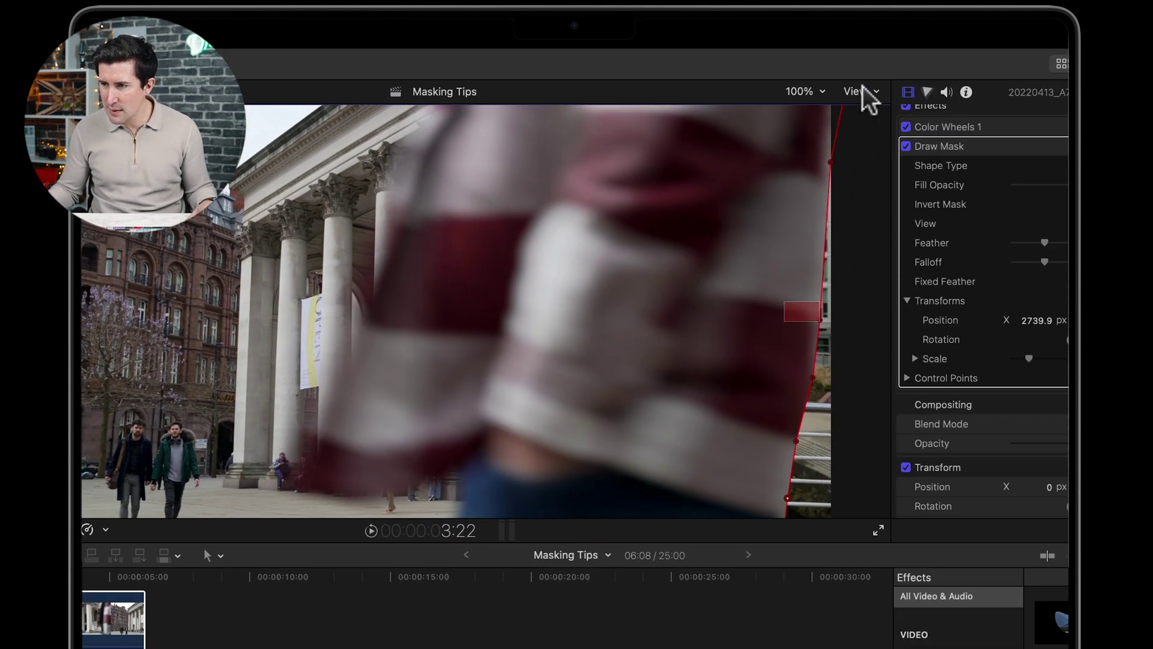
{"action": "left_click", "coordinate": [812, 91]}
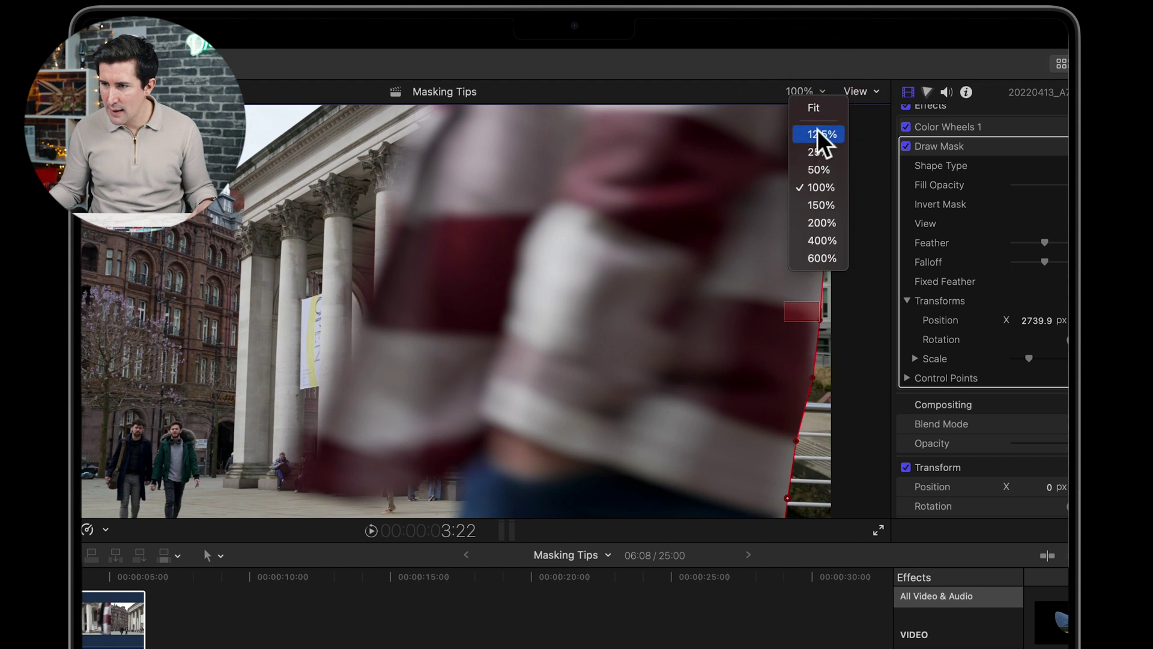
{"action": "left_click", "coordinate": [816, 113]}
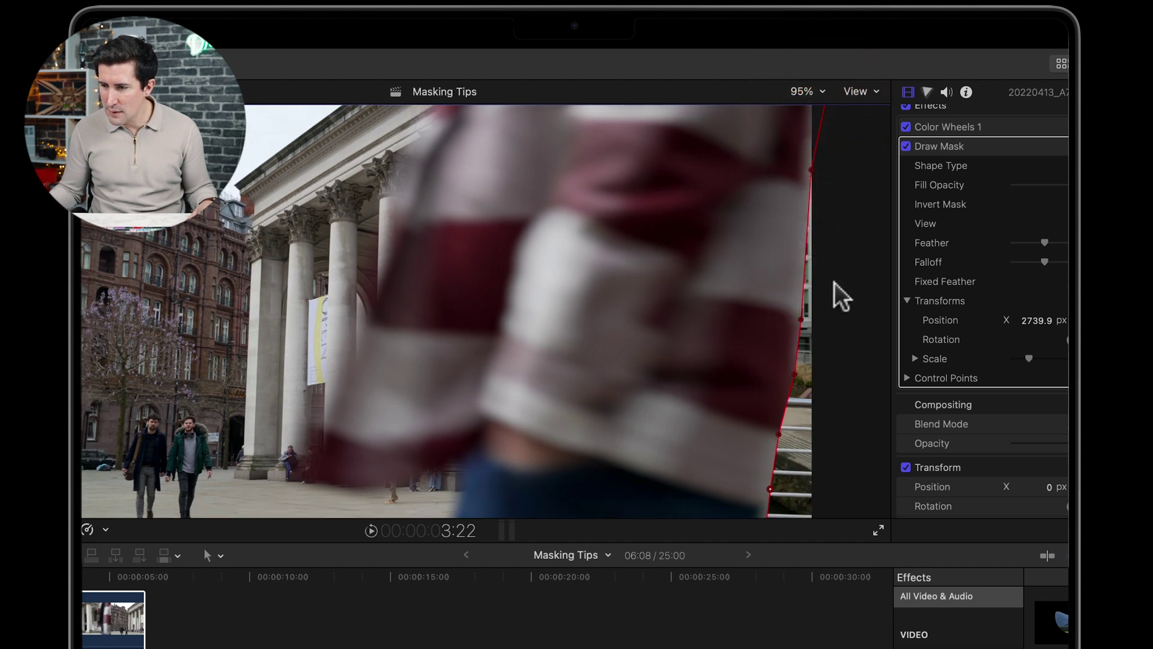
{"action": "left_click", "coordinate": [768, 486]}
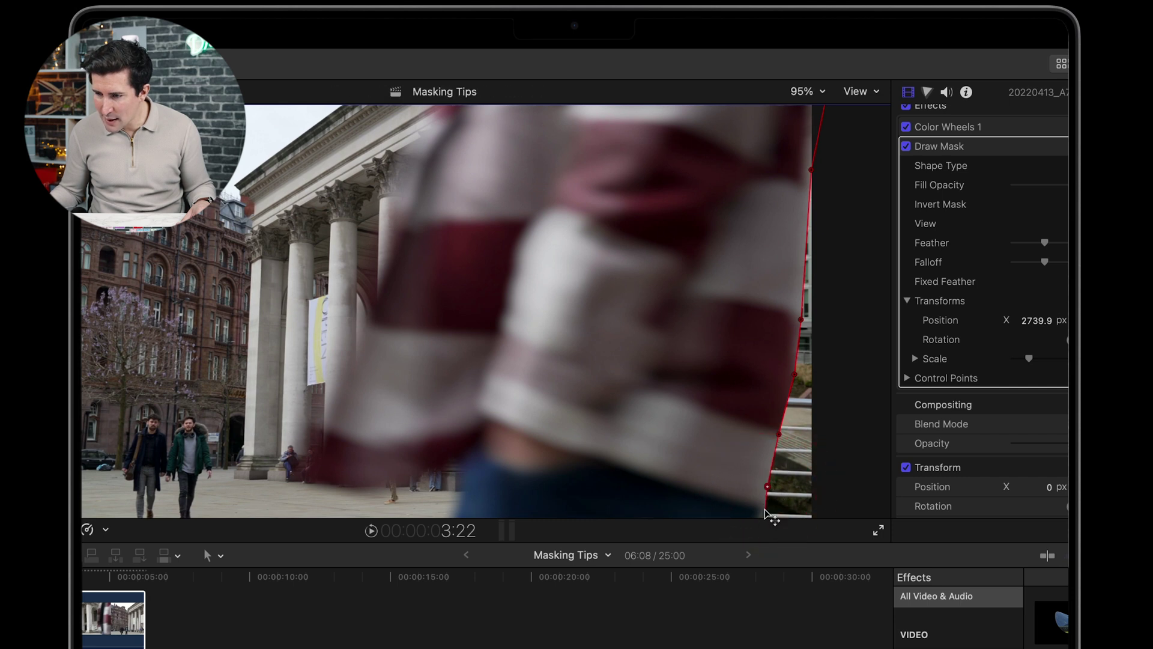
{"action": "left_click", "coordinate": [763, 511]}
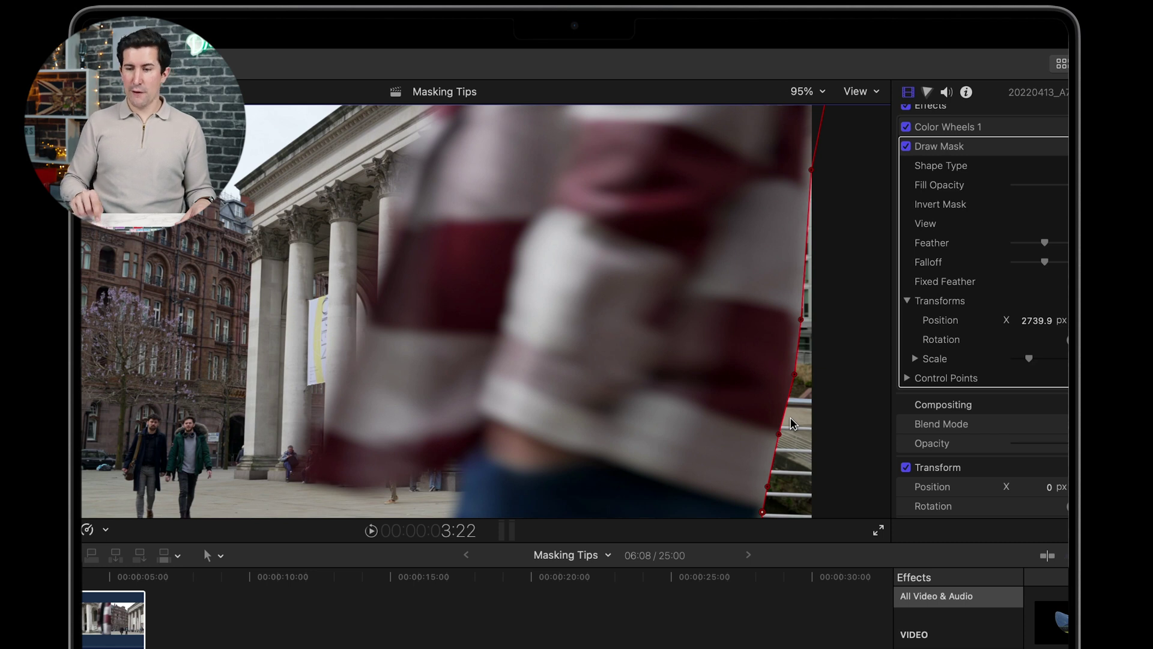
- Advance one frame to 3:23 and move the whole mask toward the man's back, to about X 2544.3 px
{"action": "key", "text": "Right"}
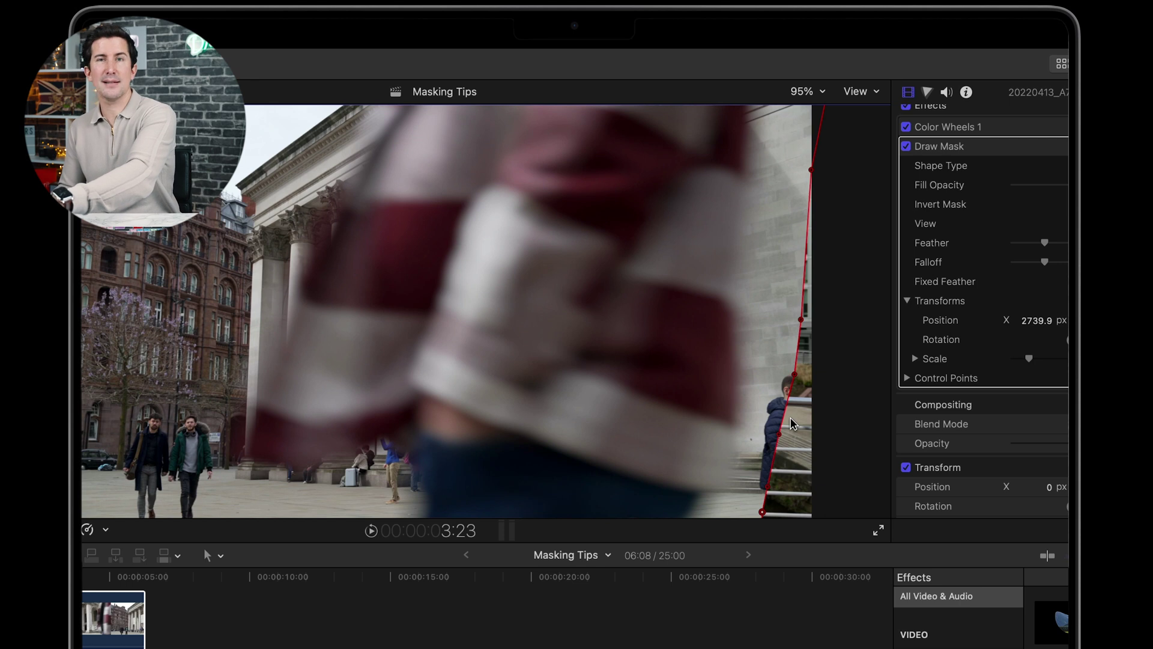
{"action": "left_click_drag", "start_coordinate": [836, 387], "coordinate": [802, 388]}
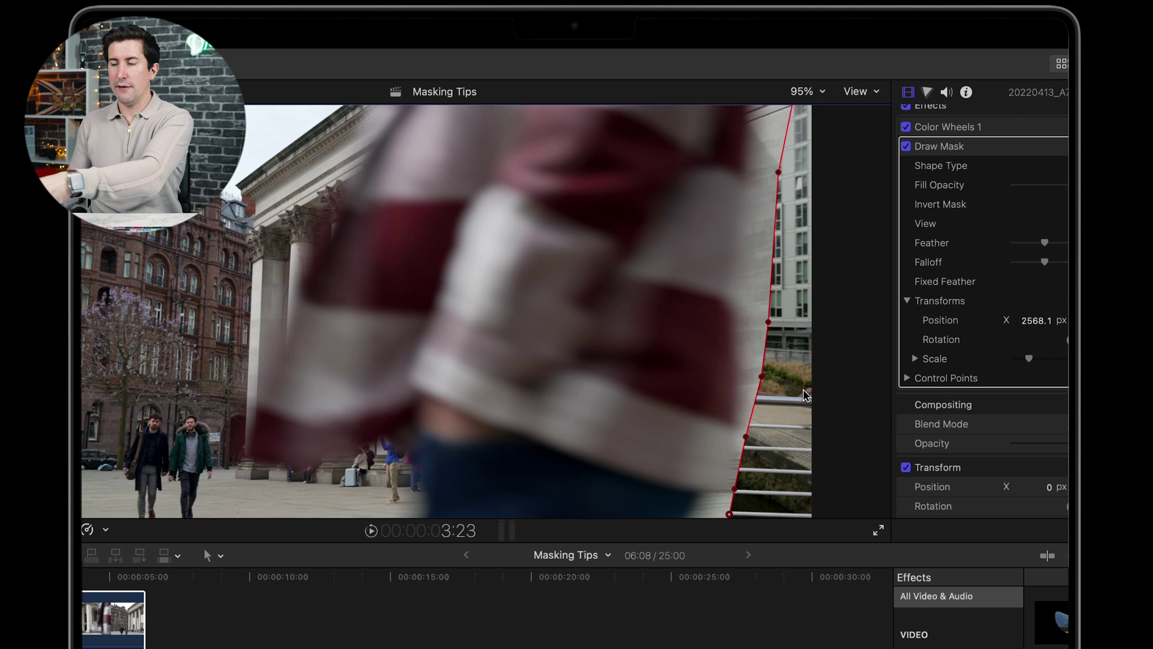
{"action": "left_click_drag", "start_coordinate": [802, 388], "coordinate": [799, 388]}
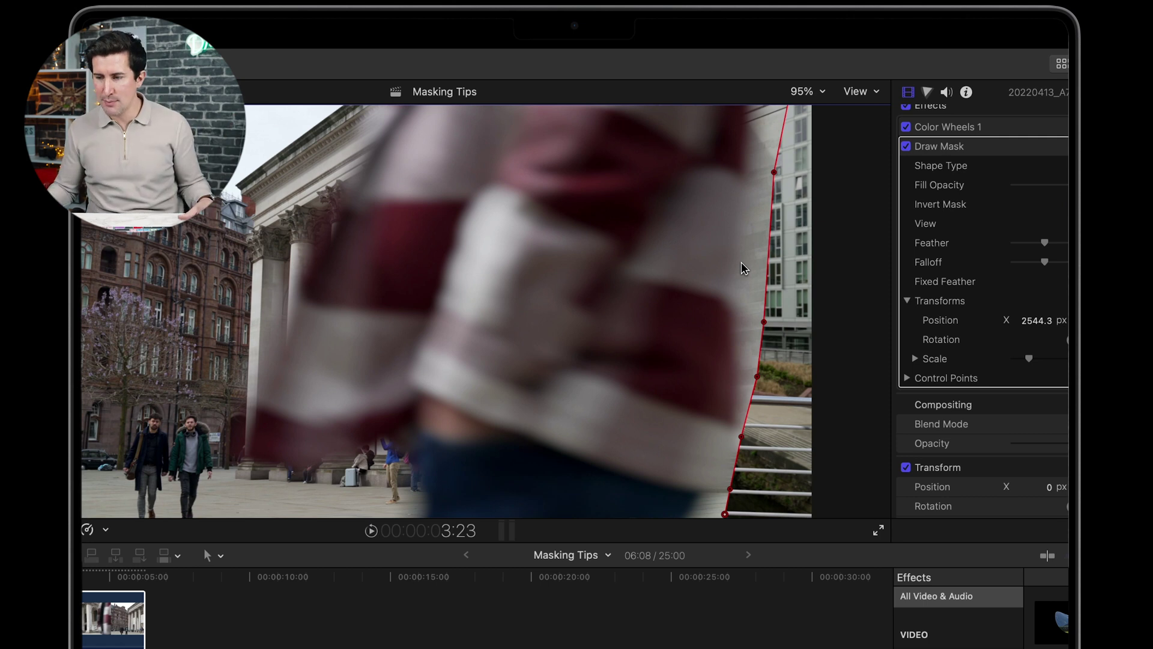
- At 3:23, fit the mask's middle and upper inner control points to the man's back
{"action": "left_click_drag", "start_coordinate": [754, 375], "coordinate": [744, 315]}
{"action": "left_click_drag", "start_coordinate": [774, 172], "coordinate": [748, 170]}
{"action": "left_click_drag", "start_coordinate": [780, 110], "coordinate": [775, 107]}
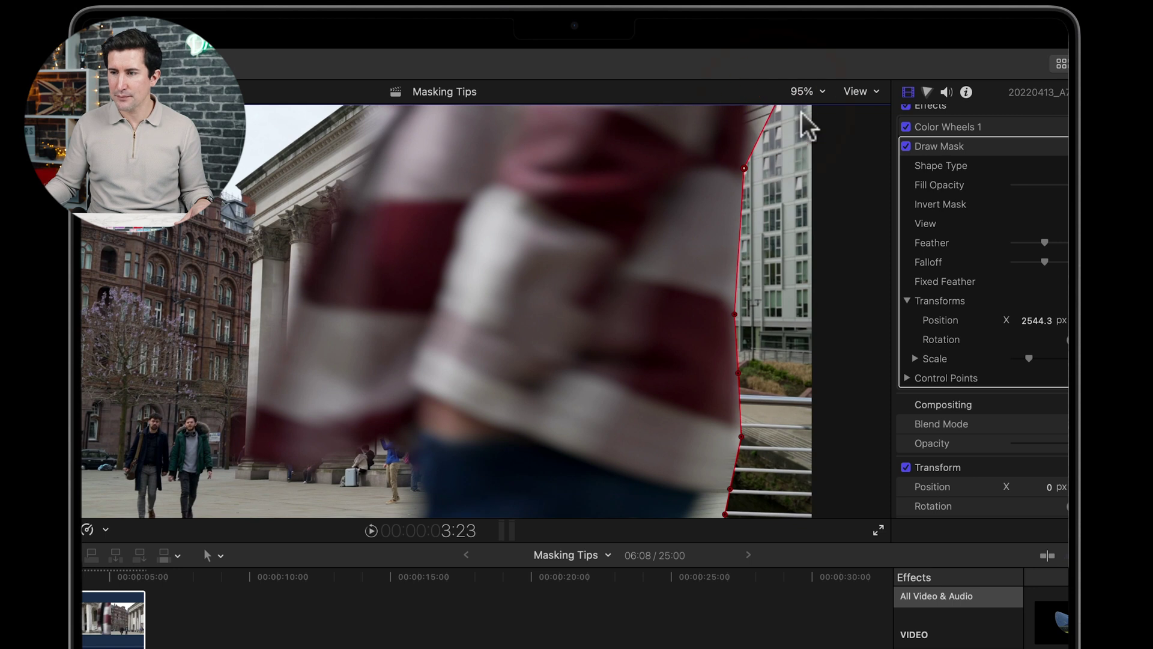
- Pull the mask's upper inner corner above the picture and its lowest inner control points in against the man's back
{"action": "left_click", "coordinate": [819, 92]}
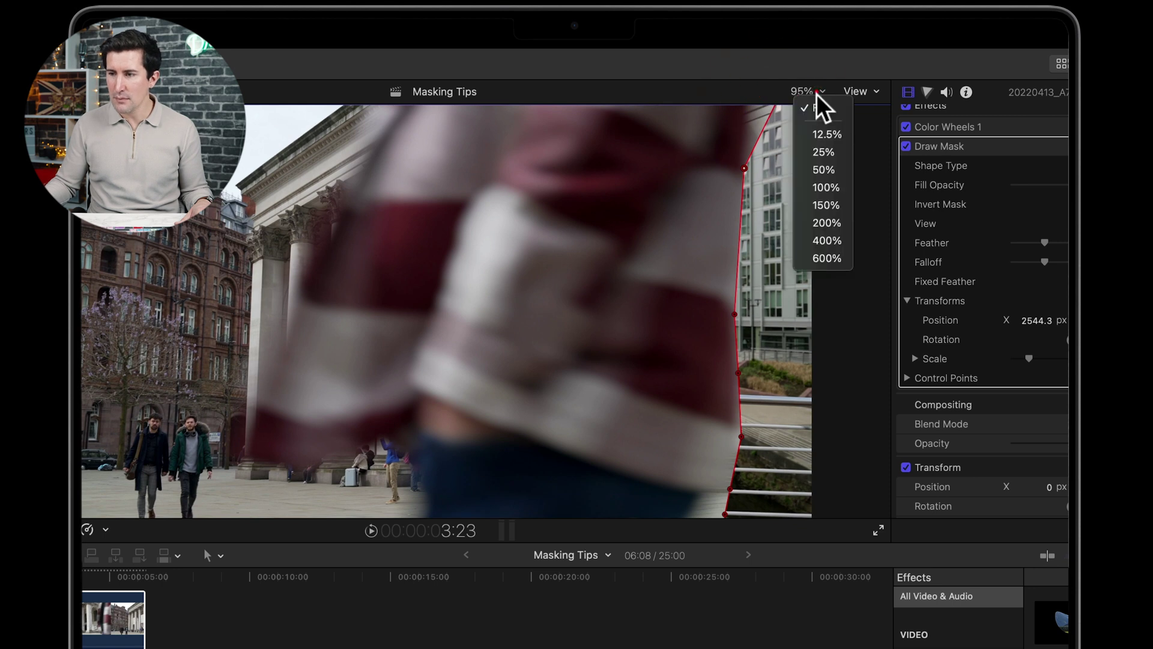
{"action": "left_click", "coordinate": [815, 175]}
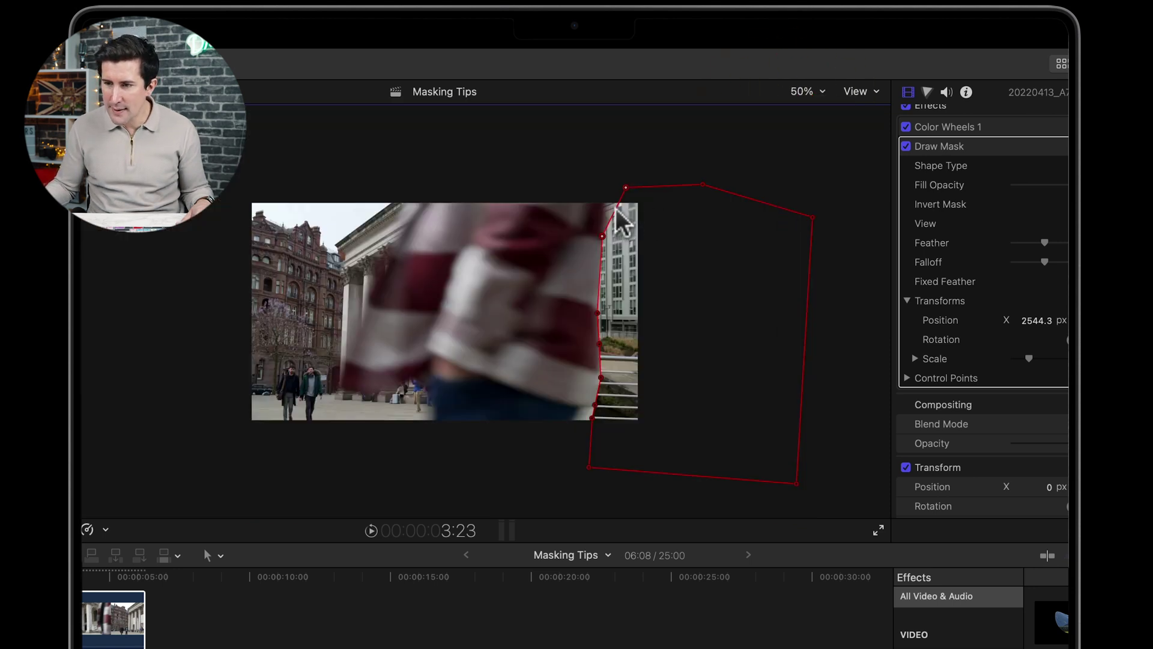
{"action": "left_click_drag", "start_coordinate": [627, 187], "coordinate": [607, 200]}
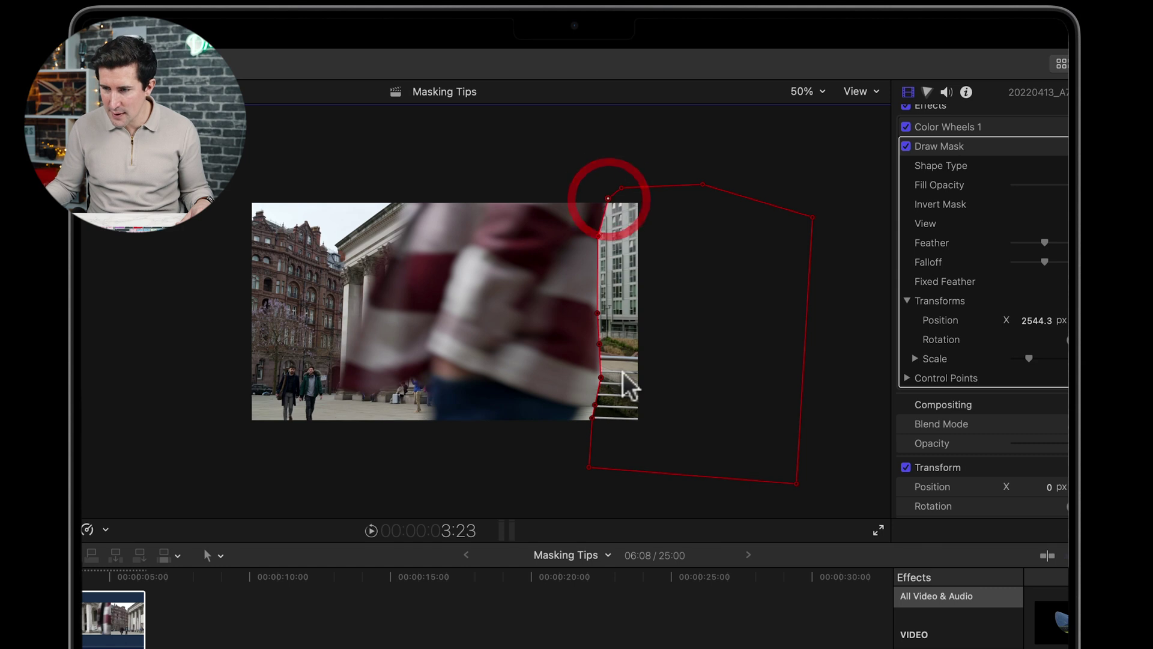
{"action": "mouse_move", "coordinate": [590, 417]}
{"action": "left_mouse_down"}
{"action": "mouse_move", "coordinate": [571, 418]}
{"action": "mouse_move", "coordinate": [588, 414]}
{"action": "mouse_move", "coordinate": [580, 407]}
{"action": "left_mouse_up"}
{"action": "left_click", "coordinate": [583, 412]}
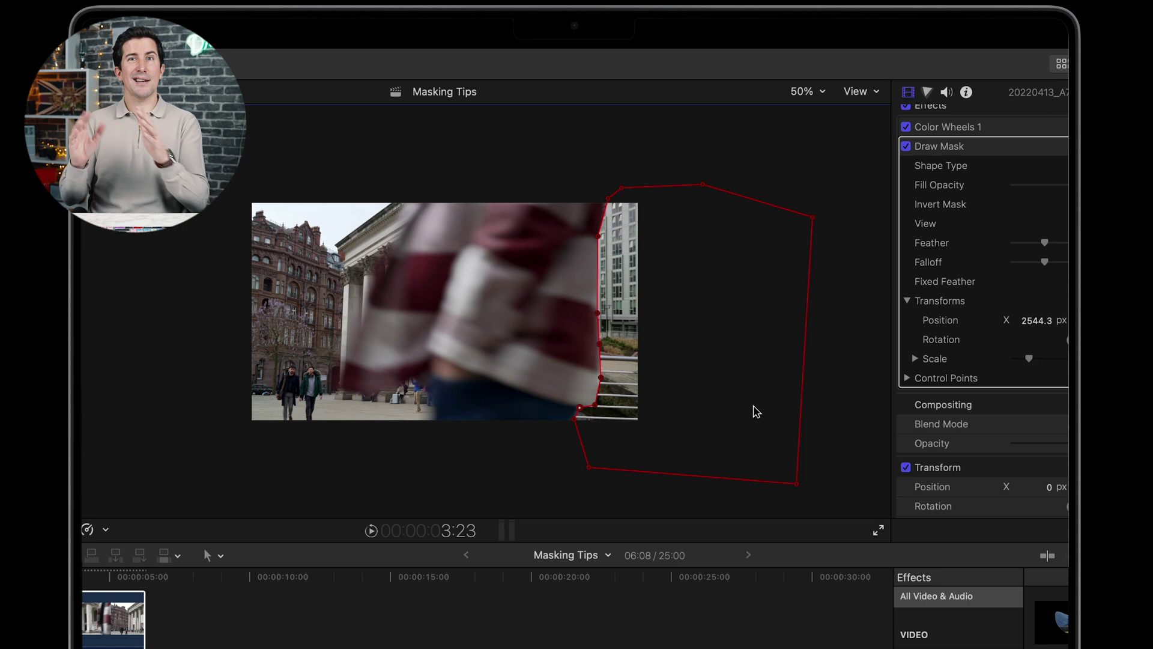
- Advance one frame to 3:24, move the whole mask to about X 2261.2 px and fit its lower inner points to the man's back
{"action": "key", "text": "Right"}
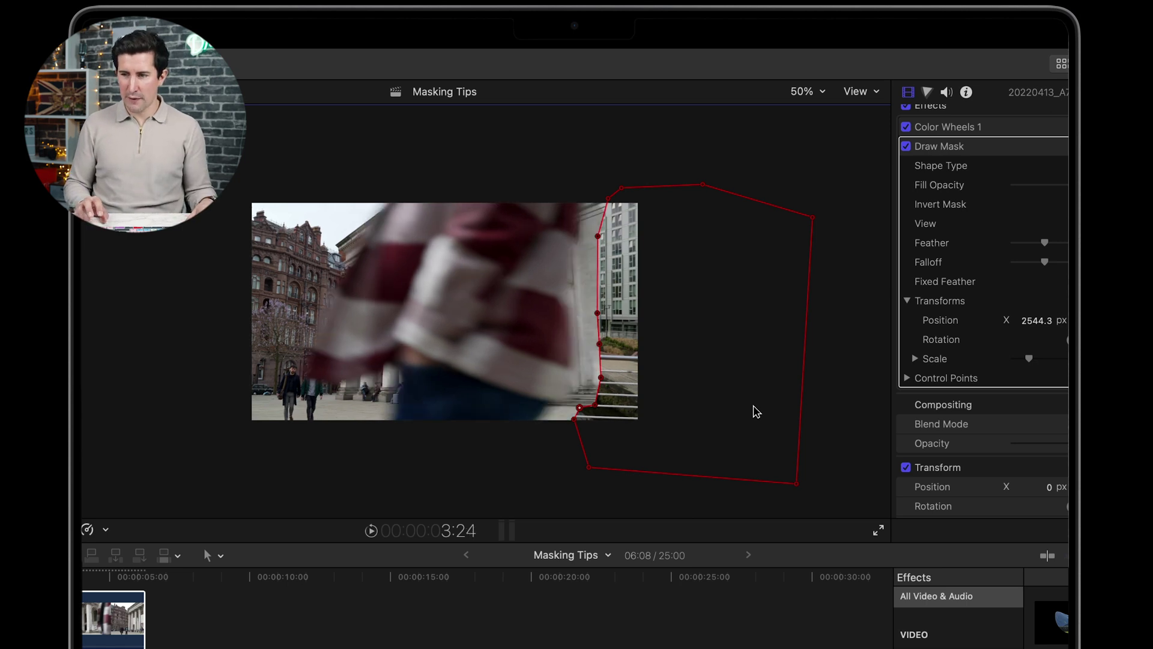
{"action": "left_click_drag", "start_coordinate": [723, 395], "coordinate": [695, 395]}
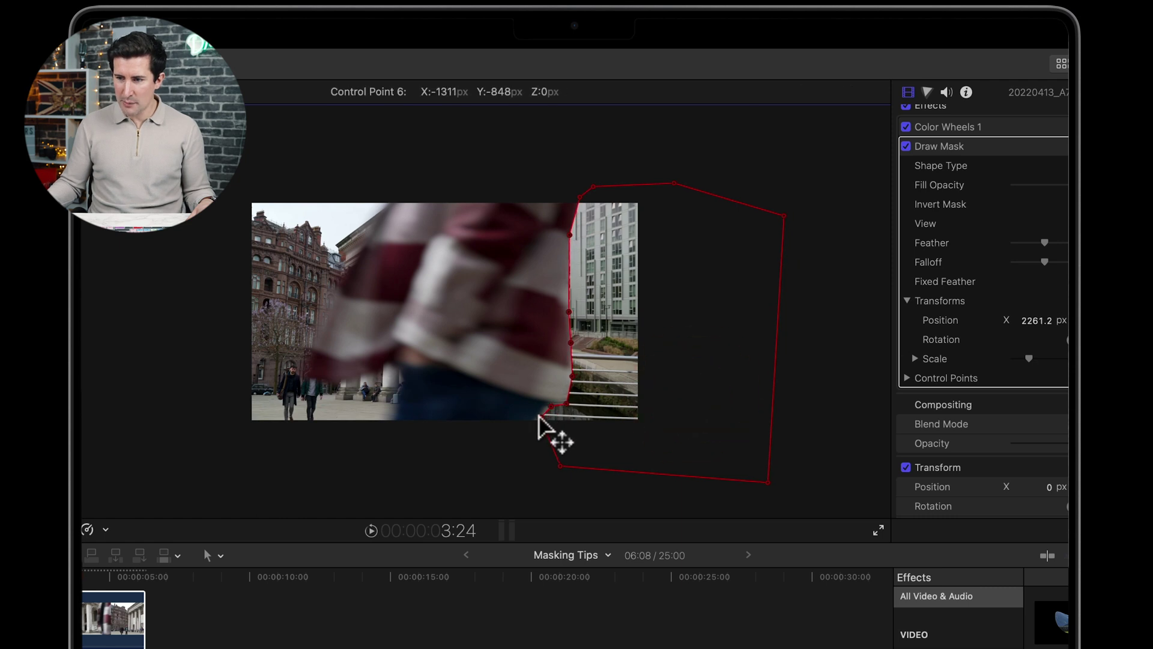
{"action": "left_click", "coordinate": [543, 414]}
{"action": "left_click", "coordinate": [548, 408]}
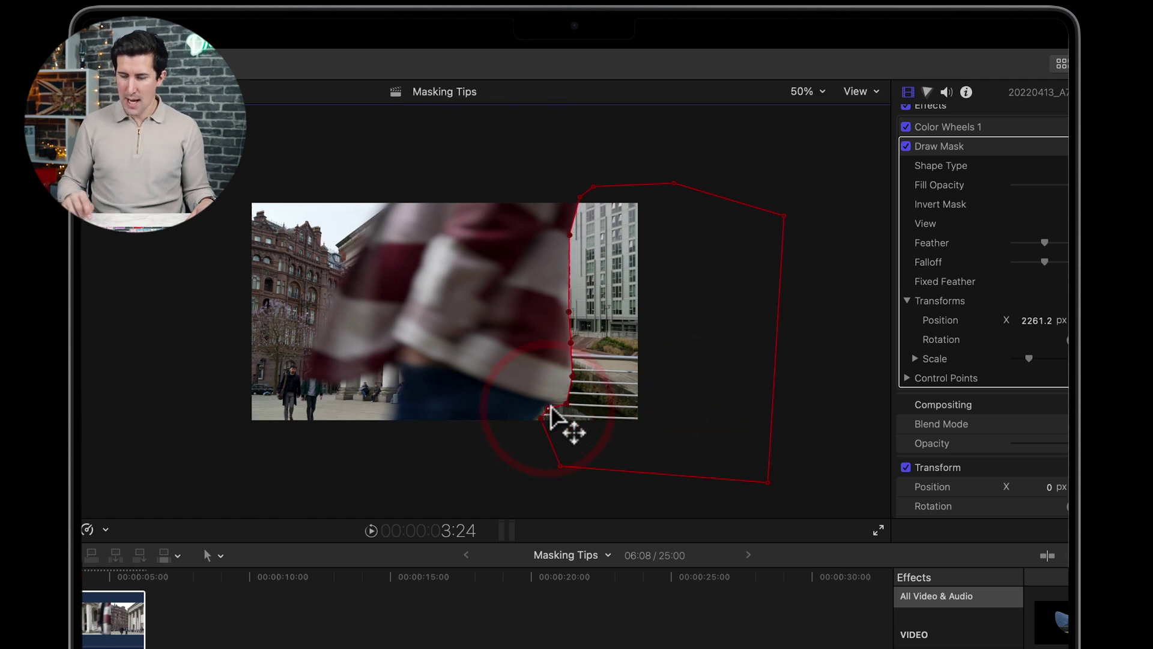
{"action": "key", "text": "Down"}
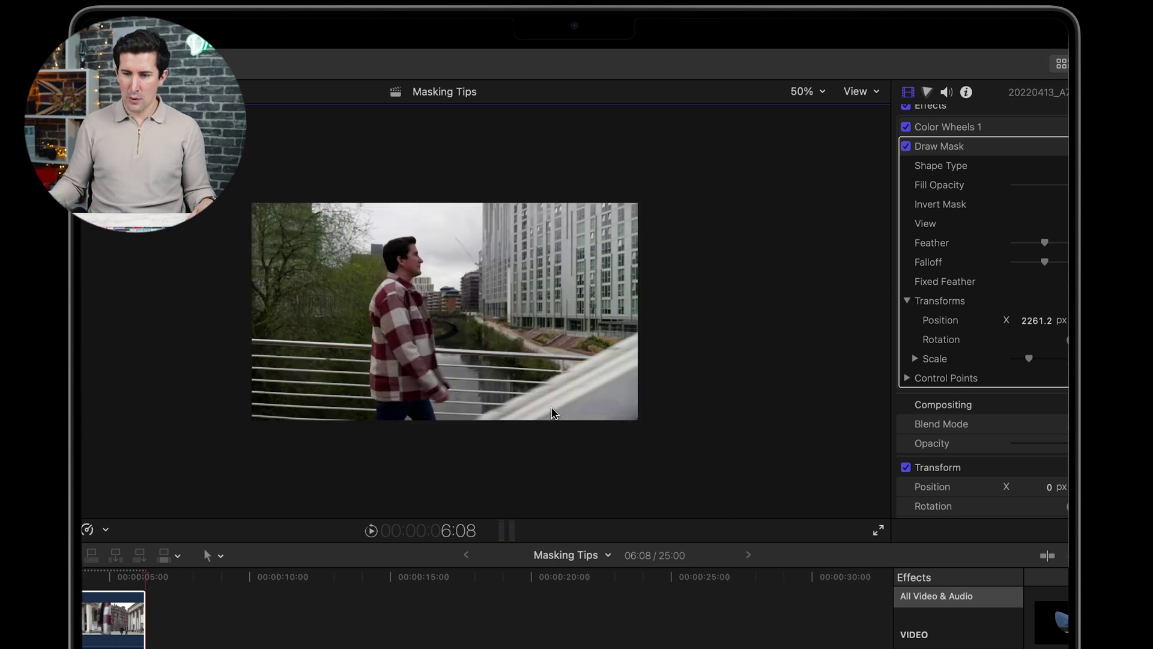
{"action": "left_click_drag", "start_coordinate": [90, 575], "coordinate": [85, 575]}
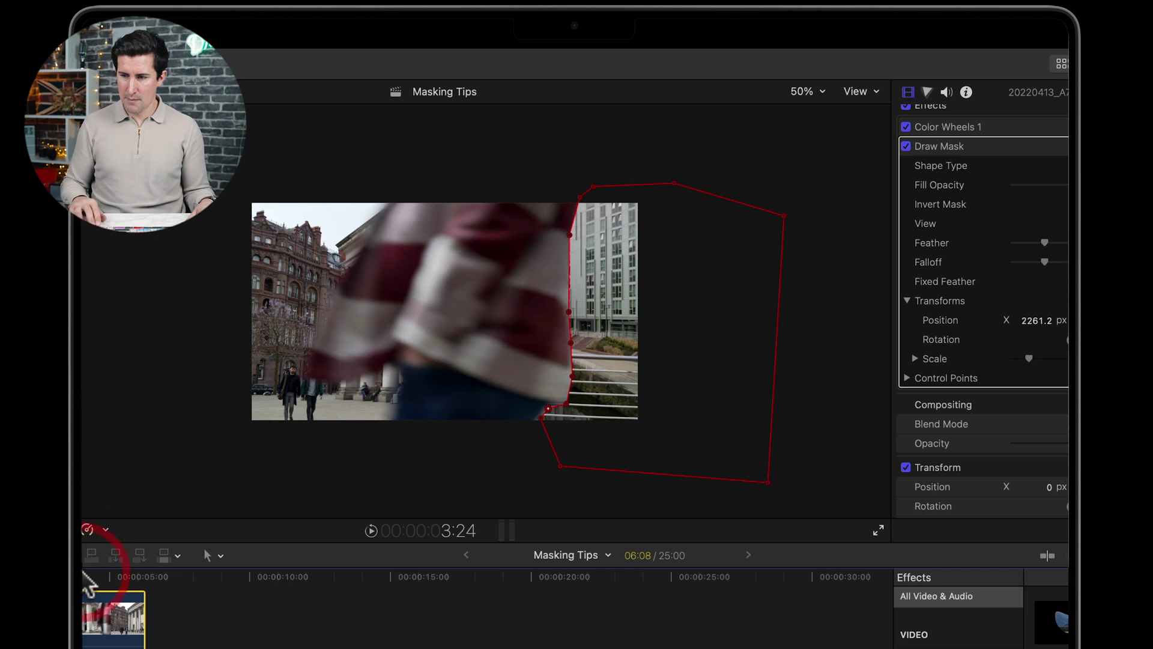
{"action": "left_click_drag", "start_coordinate": [89, 586], "coordinate": [84, 577]}
- Follow the man's back frame by frame to 4:04, moving the mask to about X 1268.9 px and refitting its inner control points
{"action": "left_click_drag", "start_coordinate": [672, 409], "coordinate": [650, 403]}
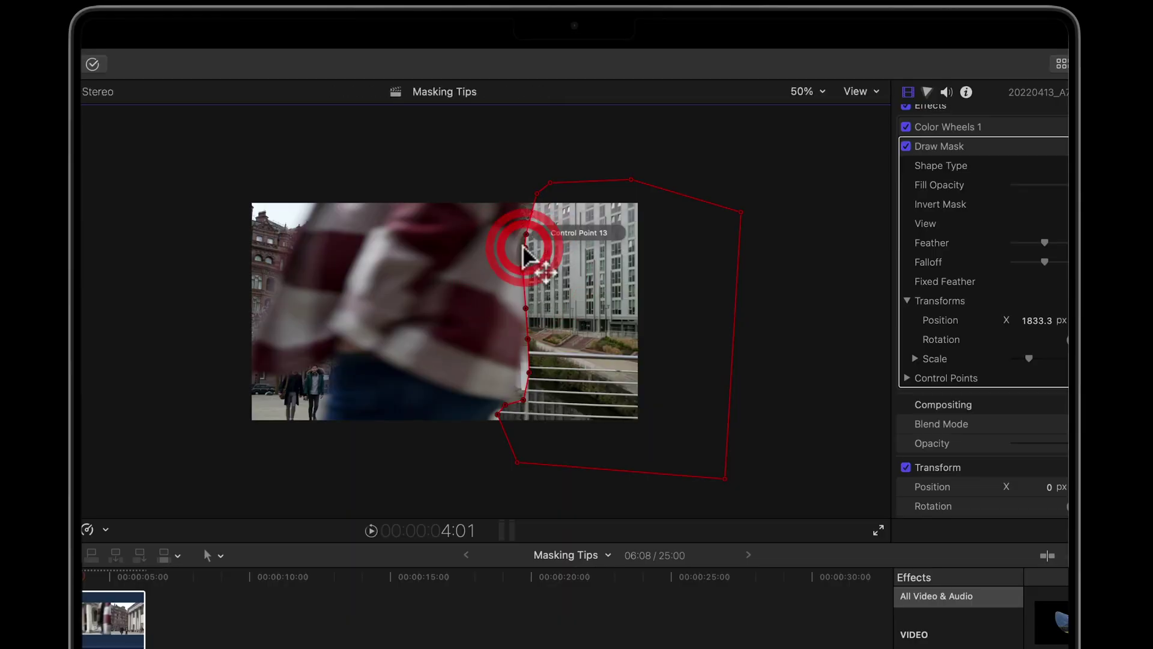
{"action": "mouse_move", "coordinate": [528, 247]}
{"action": "left_mouse_down"}
{"action": "mouse_move", "coordinate": [541, 391]}
{"action": "mouse_move", "coordinate": [483, 195]}
{"action": "mouse_move", "coordinate": [445, 200]}
{"action": "left_mouse_up"}
{"action": "key", "text": "Right"}
{"action": "key", "text": "Right"}
{"action": "key", "text": "Right"}
{"action": "key", "text": "Right"}
{"action": "key", "text": "Right"}
{"action": "key", "text": "Right"}
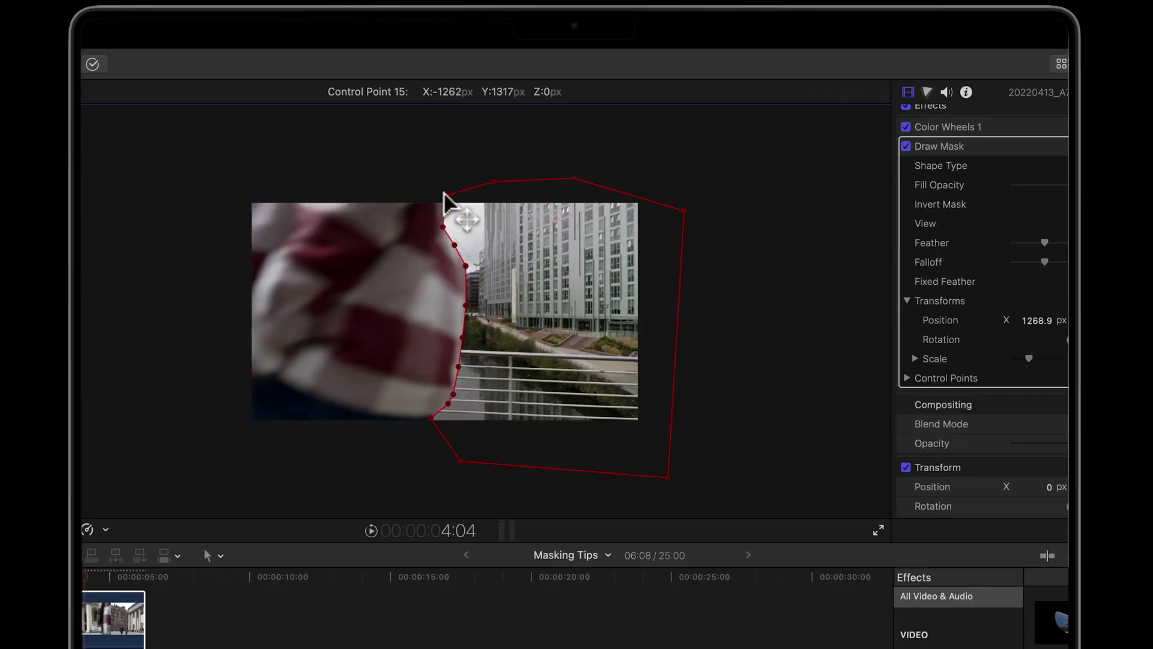
- Move the mask behind the man to about X 803.8 px at 4:06 and stretch its outer edge farther beyond the picture
{"action": "key", "text": "Left"}
{"action": "key", "text": "Left"}
{"action": "key", "text": "Left"}
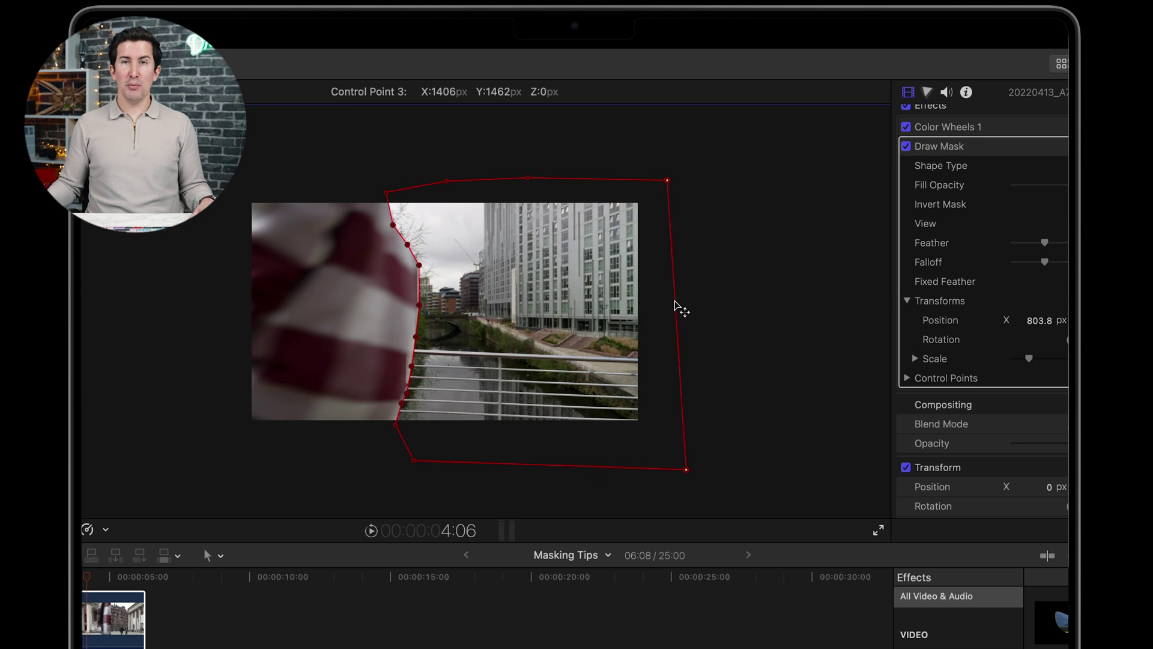
{"action": "left_click_drag", "start_coordinate": [619, 306], "coordinate": [849, 304]}
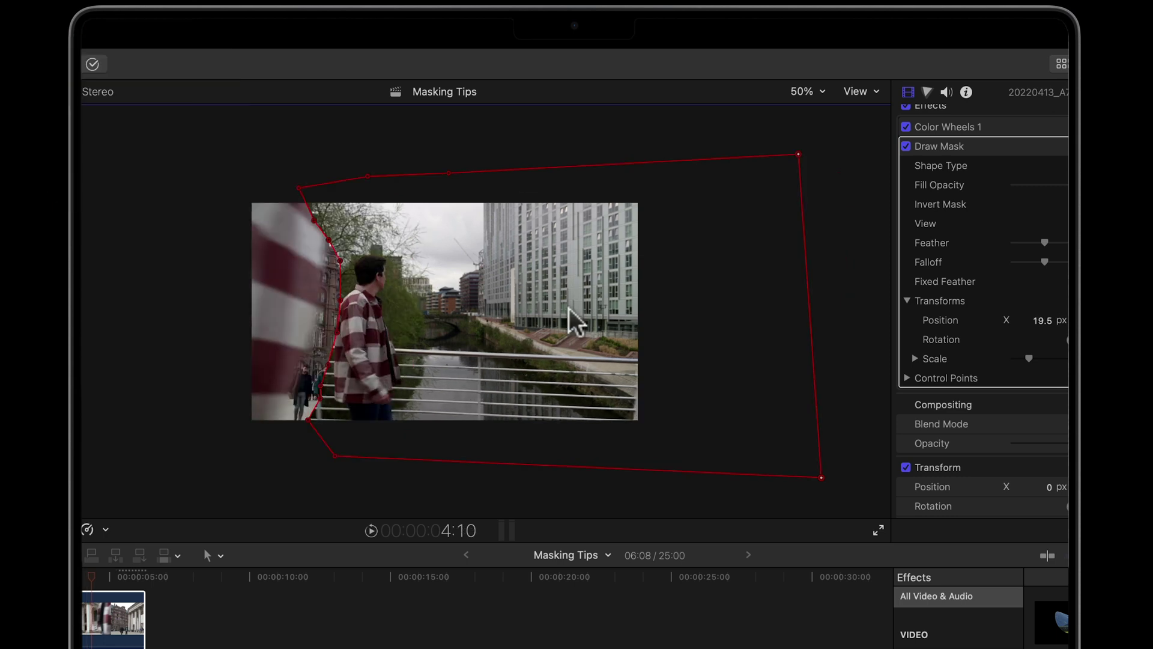
- Fit the mask's inner edge to the man's back at 4:10 and follow him over the next frames until the mask covers the whole picture
{"action": "left_click_drag", "start_coordinate": [328, 385], "coordinate": [312, 367]}
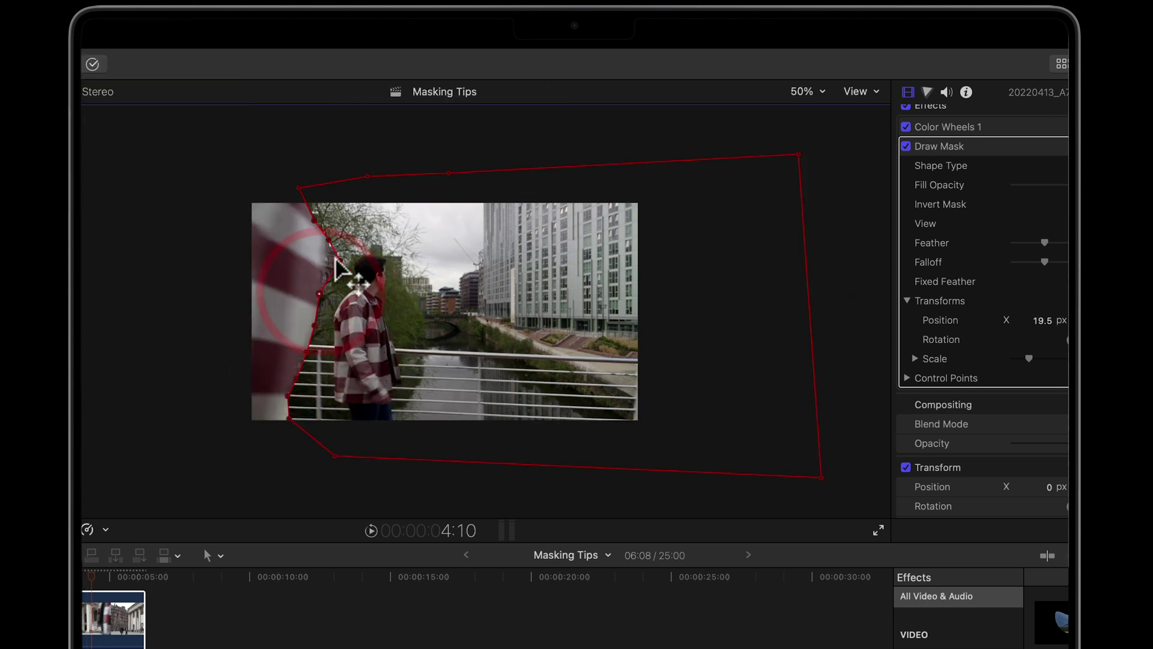
{"action": "key", "text": "Right"}
{"action": "left_click_drag", "start_coordinate": [399, 296], "coordinate": [278, 366]}
{"action": "key", "text": "Right"}
{"action": "left_click_drag", "start_coordinate": [394, 381], "coordinate": [354, 369]}
- Play the masked wipe from the start of the timeline with the picture fitted to the viewer
{"action": "key", "text": "space"}
{"action": "key", "text": "space"}
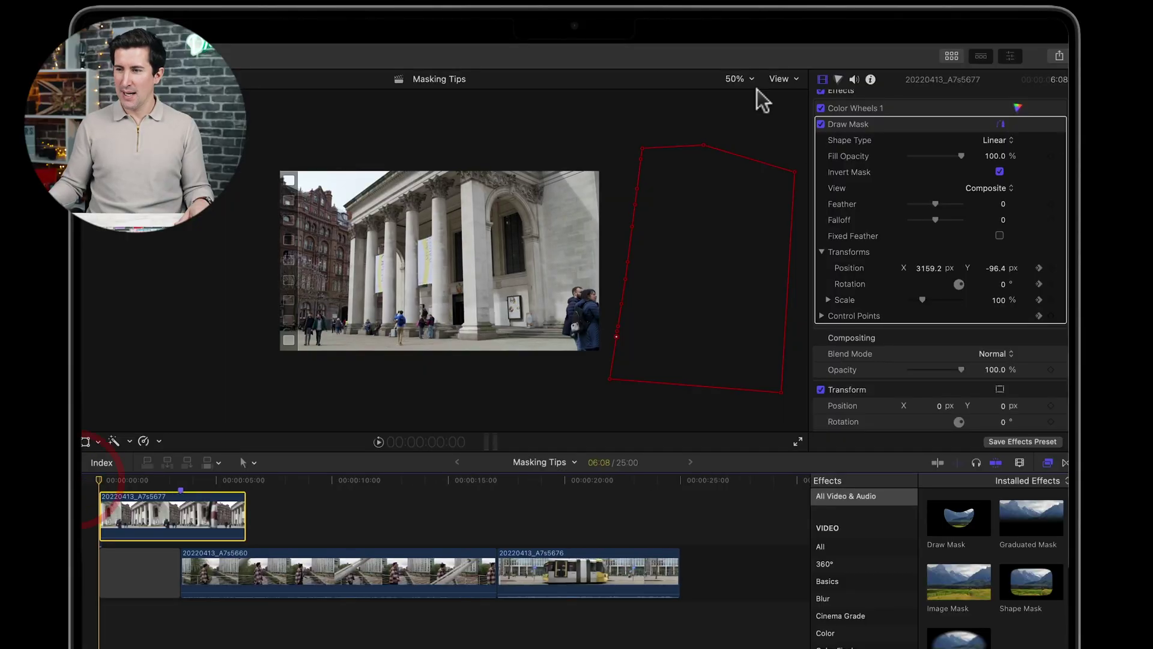
{"action": "left_click", "coordinate": [751, 91]}
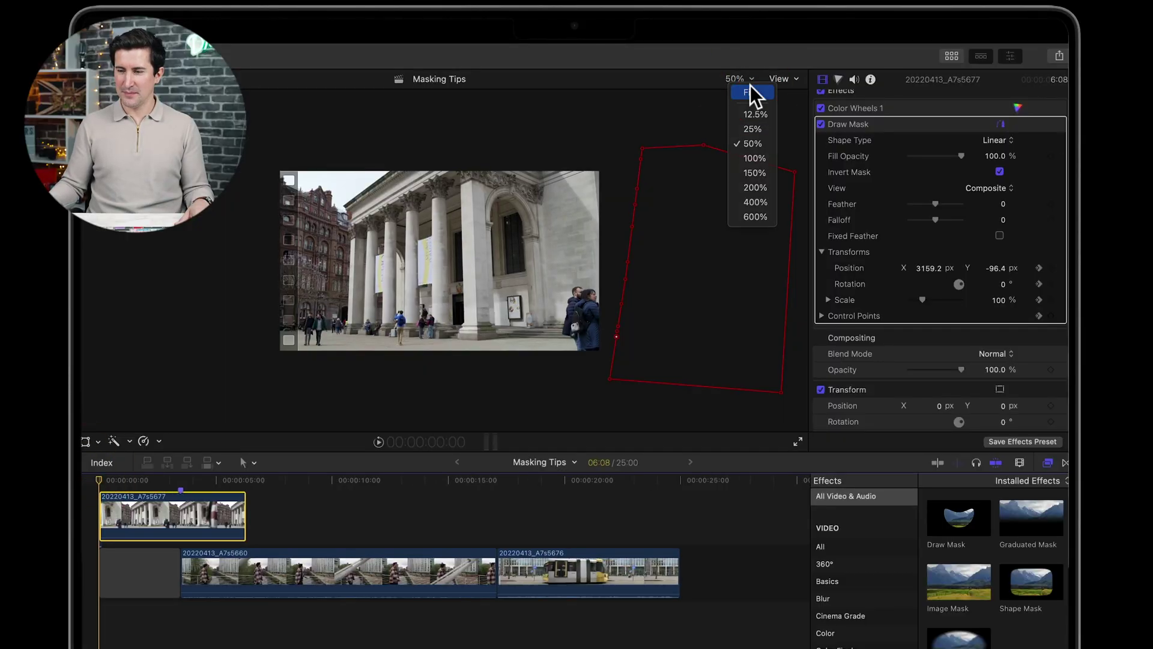
{"action": "key", "text": "space"}
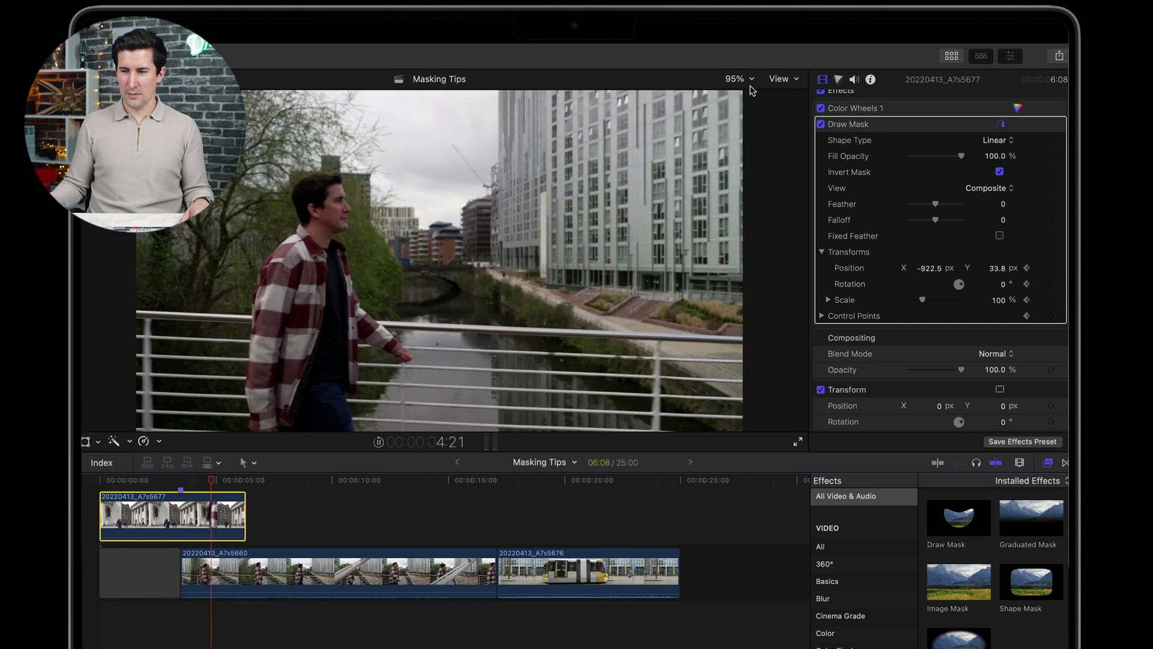
{"action": "key", "text": "space"}
- At 4:06, set the Draw Mask's Feather to 15.0 and Falloff to -17.0
{"action": "left_click_drag", "start_coordinate": [217, 464], "coordinate": [199, 478]}
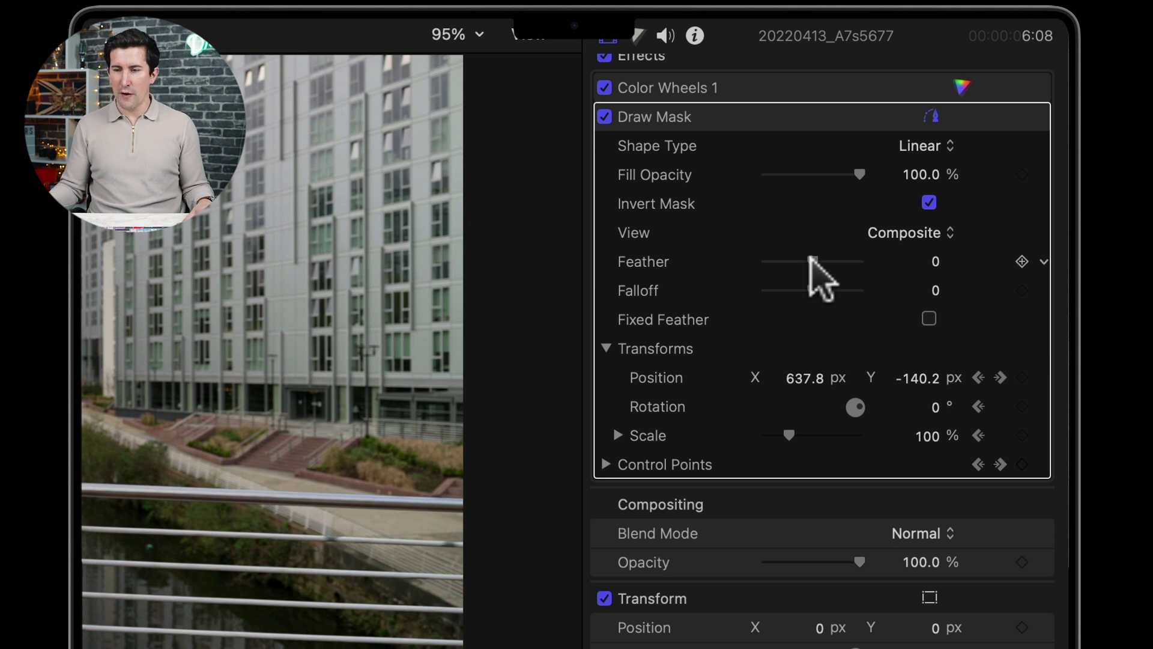
{"action": "left_click_drag", "start_coordinate": [814, 260], "coordinate": [835, 260]}
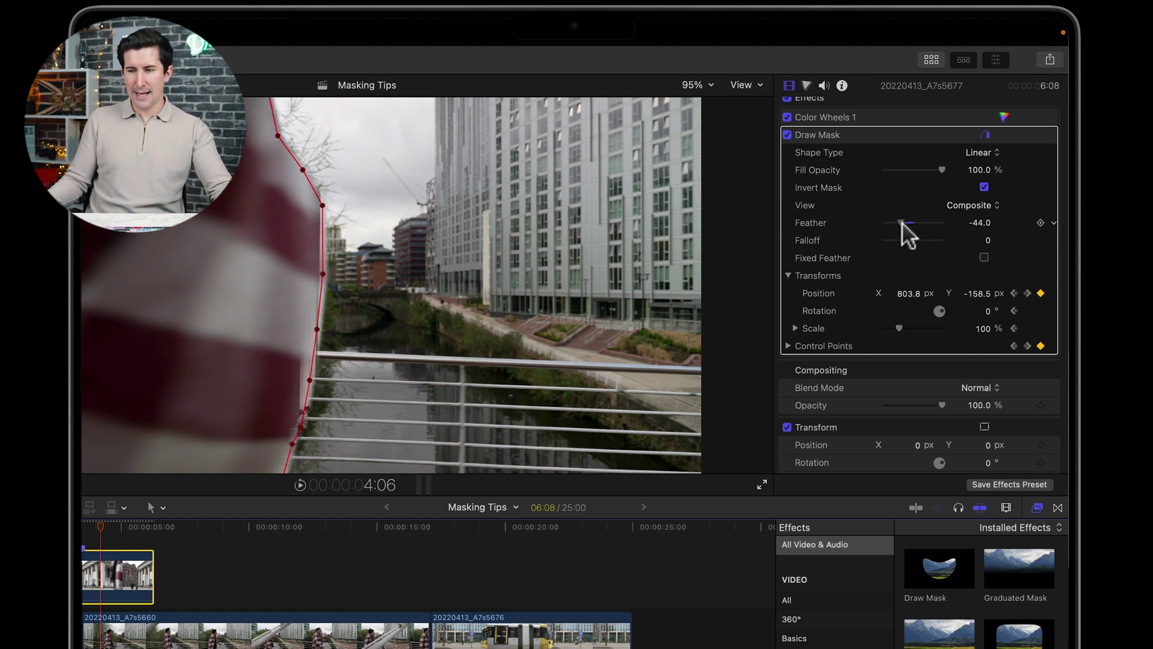
{"action": "left_click_drag", "start_coordinate": [909, 221], "coordinate": [918, 223]}
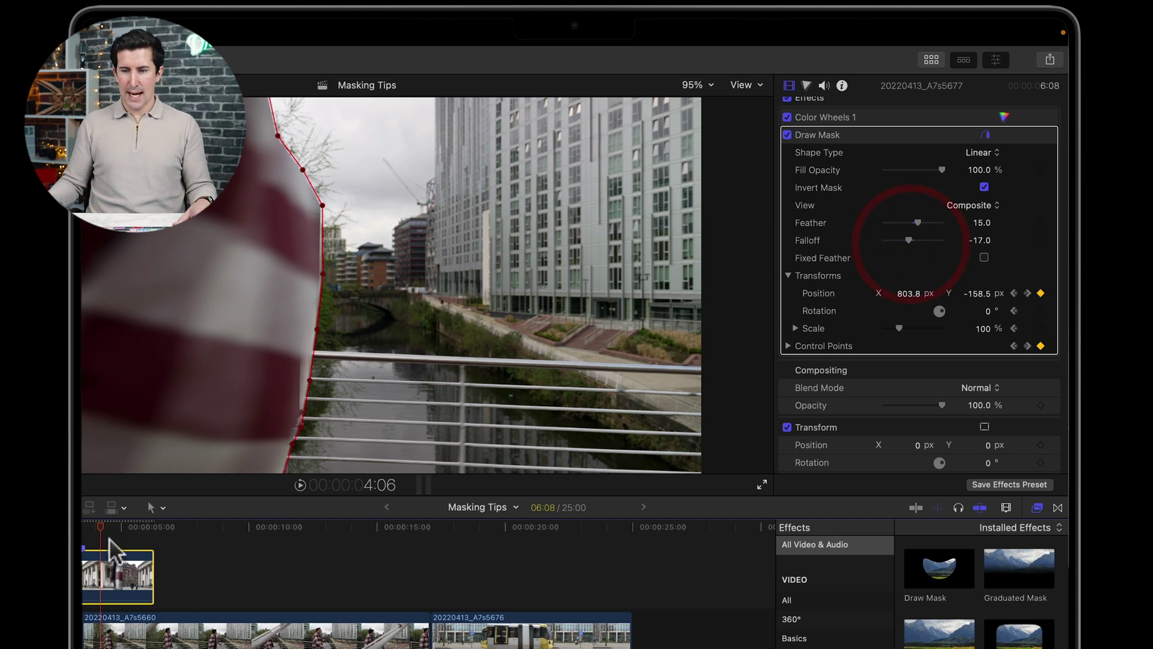
- Play back the feathered mask transition and return to the frame at 4:03
{"action": "key", "text": "space"}
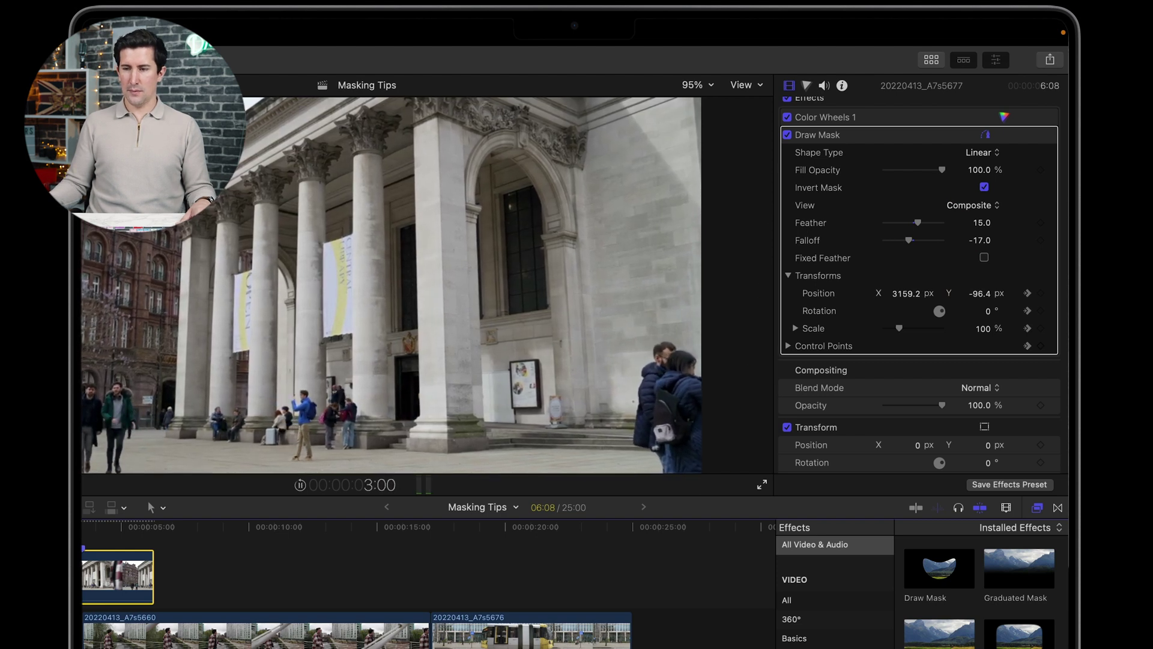
{"action": "key", "text": "space"}
{"action": "left_click_drag", "start_coordinate": [106, 527], "coordinate": [95, 522]}
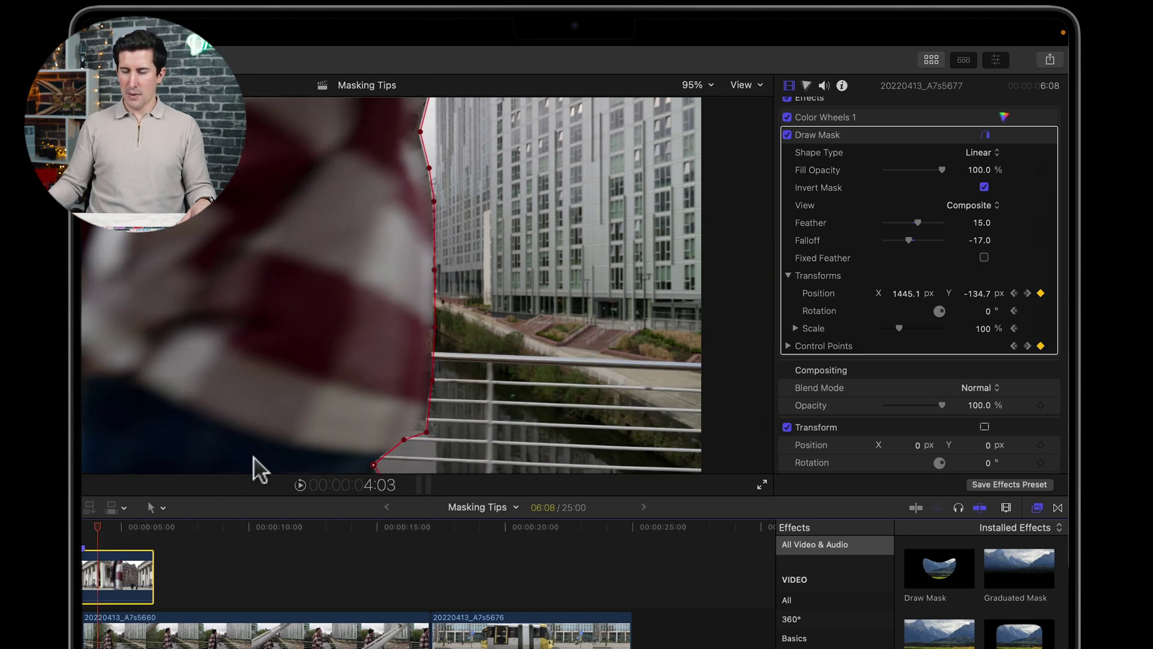
- Zoom the viewer out to 50% and refine the mask's upper inner corner on the frames following 4:03
{"action": "left_click", "coordinate": [709, 85]}
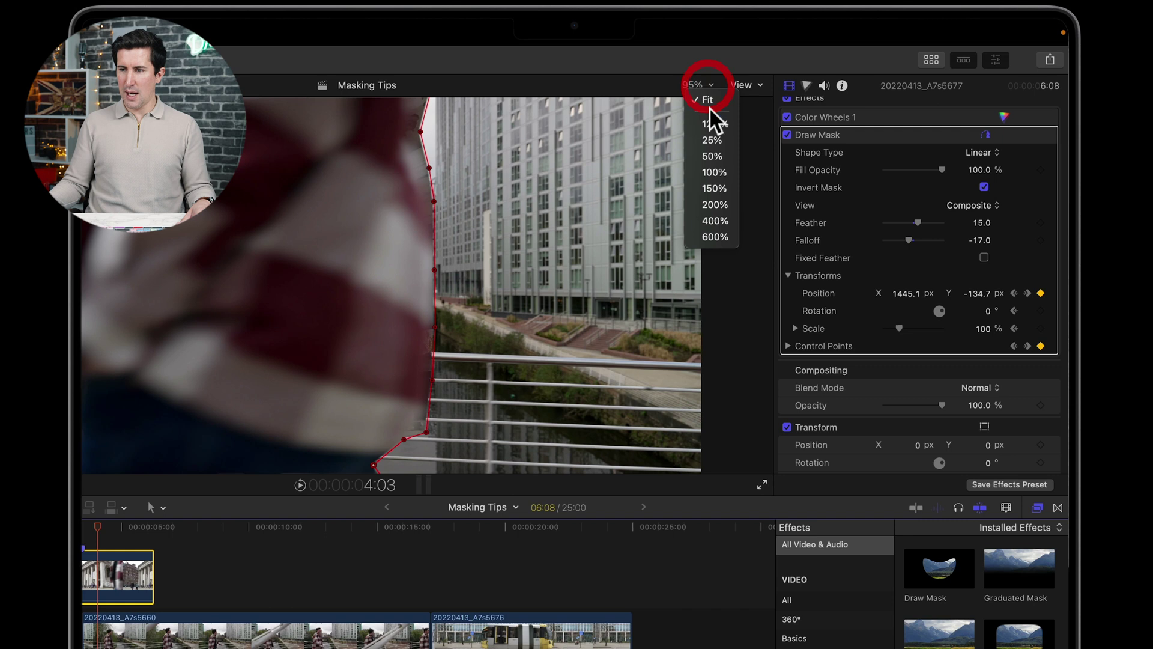
{"action": "left_click", "coordinate": [712, 156]}
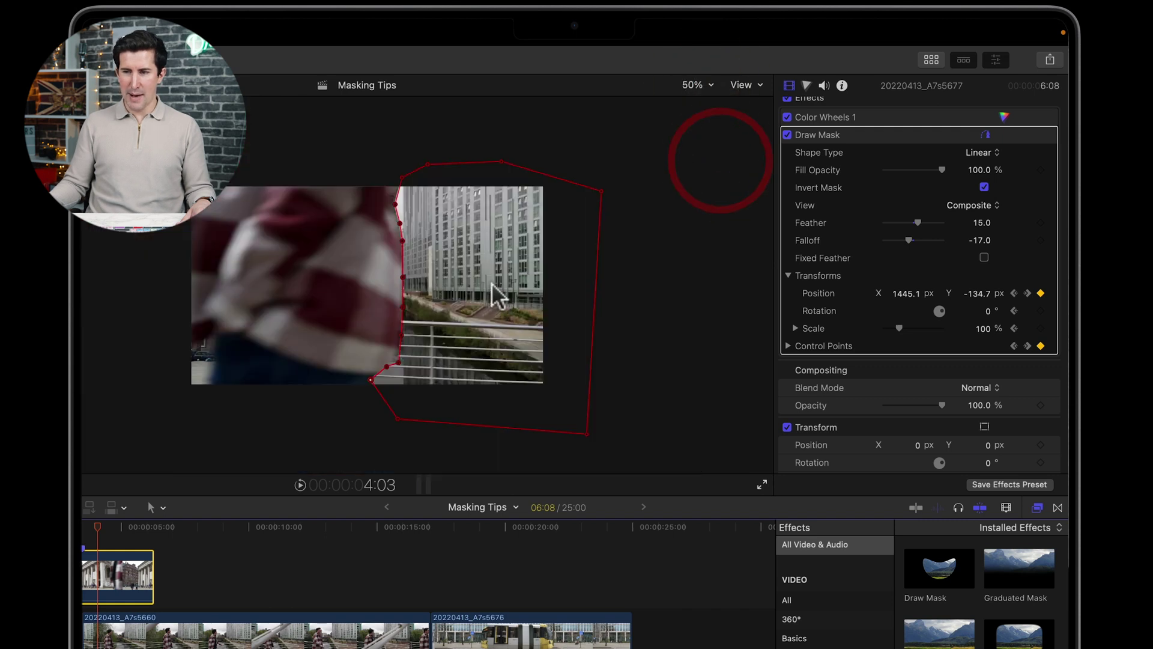
{"action": "key", "text": "Right"}
{"action": "left_click_drag", "start_coordinate": [401, 178], "coordinate": [319, 175]}
{"action": "key", "text": "Right"}
- Review the refined transition with the picture fitted to the viewer and keep playing the riverside clip to 16:07
{"action": "key", "text": "shift+slash"}
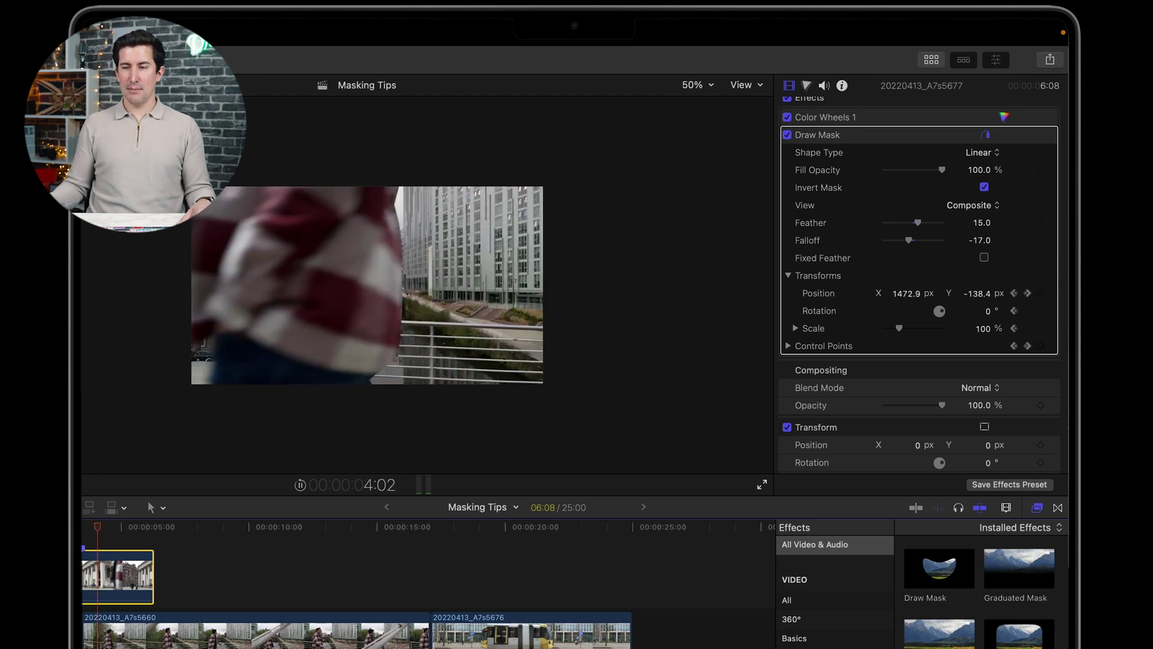
{"action": "left_click", "coordinate": [743, 85]}
{"action": "left_click", "coordinate": [686, 102]}
{"action": "left_click", "coordinate": [724, 87]}
{"action": "left_click", "coordinate": [709, 85]}
{"action": "left_click", "coordinate": [708, 85]}
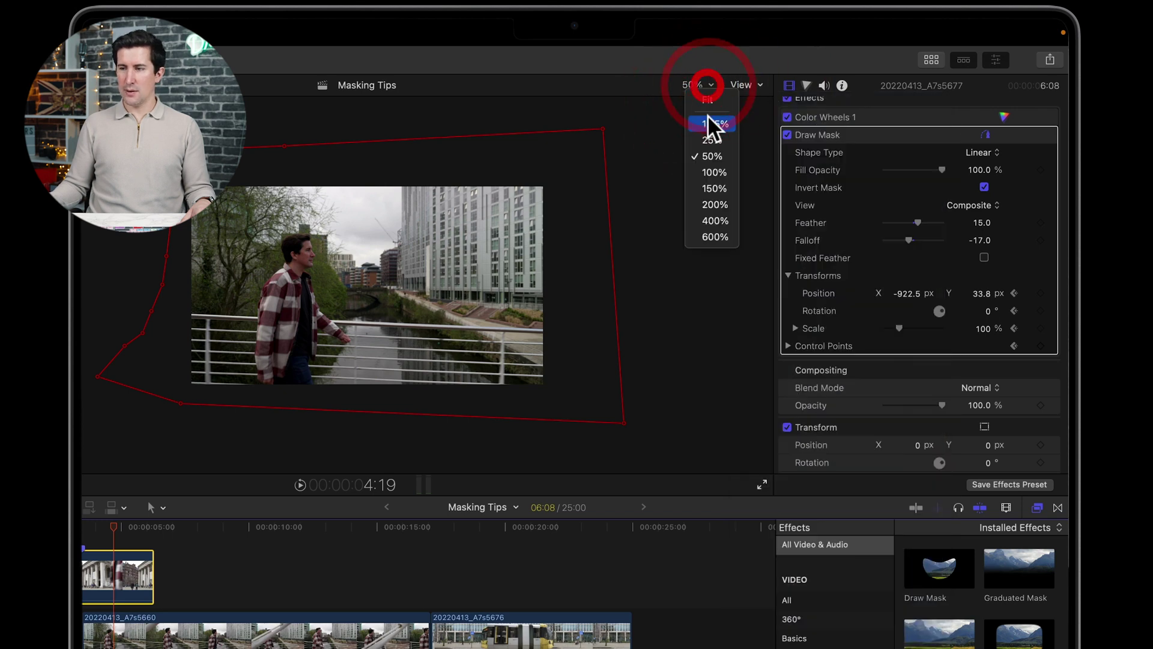
{"action": "left_click", "coordinate": [708, 97]}
{"action": "left_click_drag", "start_coordinate": [123, 527], "coordinate": [66, 527]}
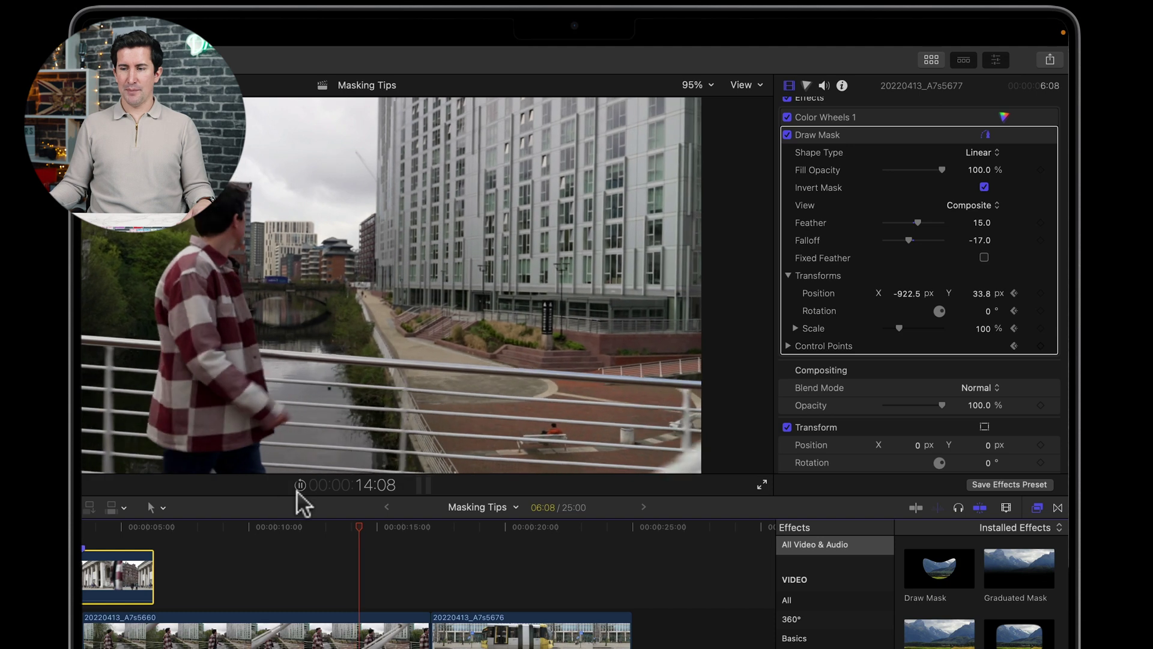
{"action": "key", "text": "space"}
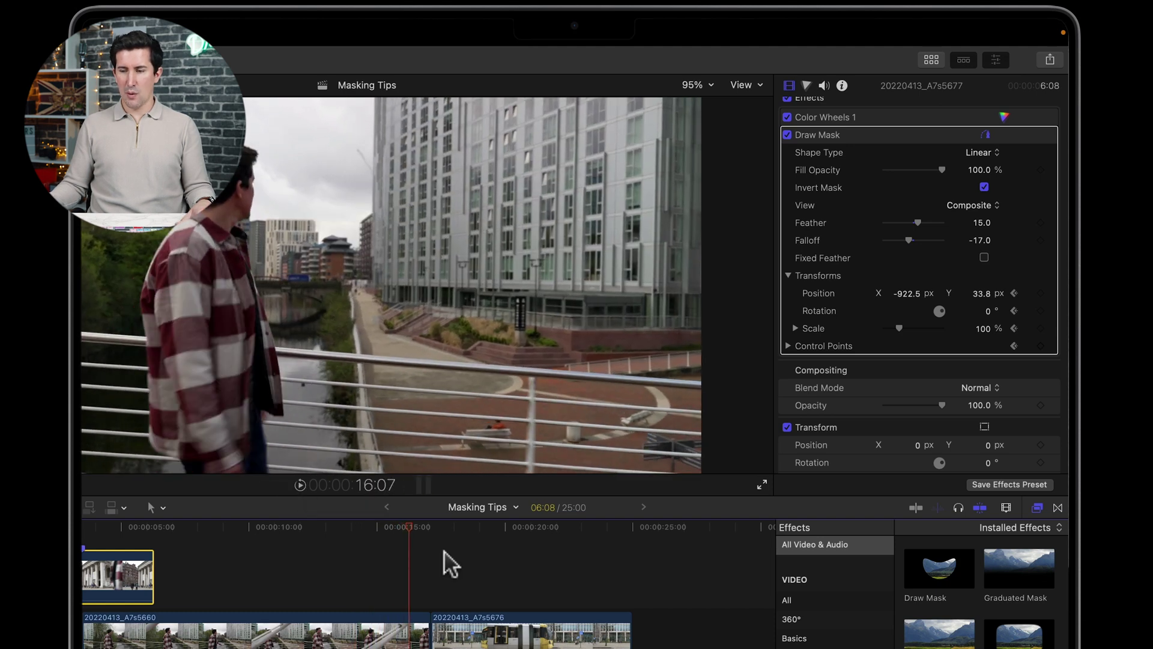
- Lift the riverside clip 20220413_A7s5660 out of the primary storyline onto the lane above
{"action": "scroll", "coordinate": [445, 561], "scroll_direction": "down", "scroll_amount": 1}
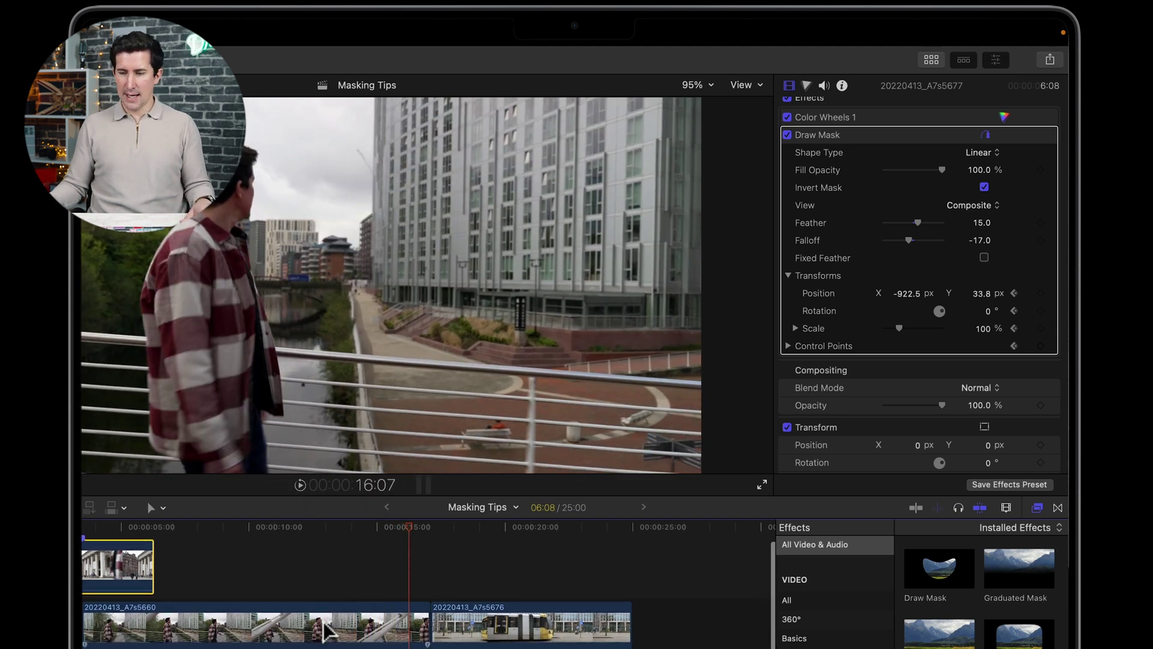
{"action": "left_click_drag", "start_coordinate": [327, 634], "coordinate": [321, 582]}
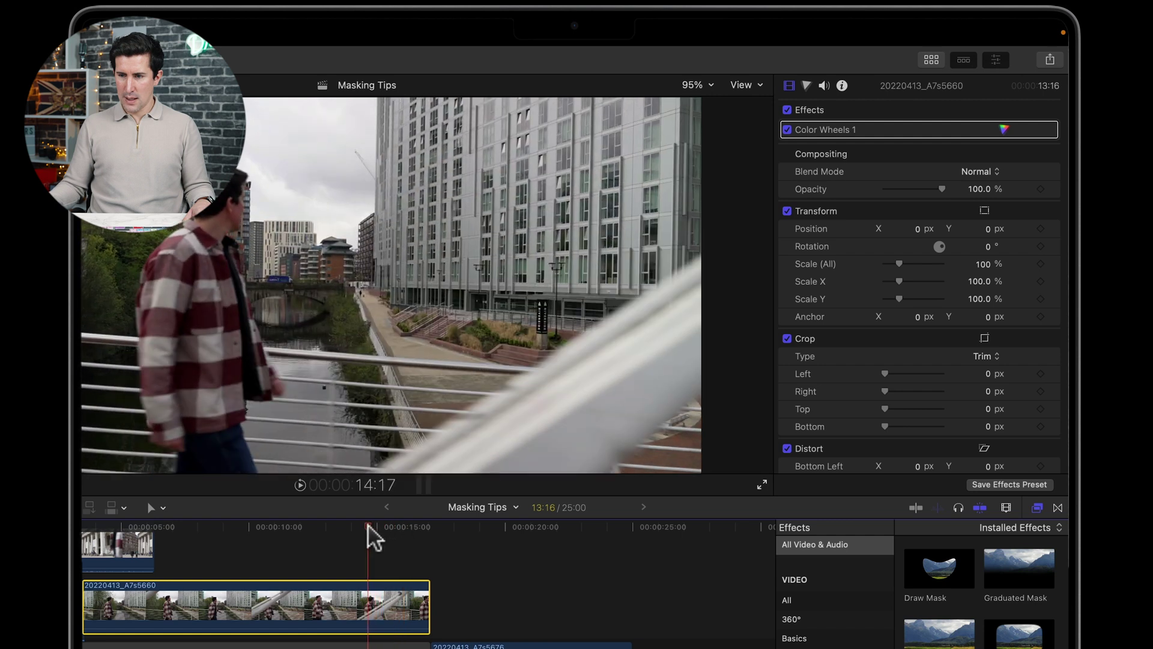
- Review the opening of the tram clip at 17:03 and the white bridge beam crossing the riverside shot between 14:09 and 14:22
{"action": "left_click", "coordinate": [361, 527]}
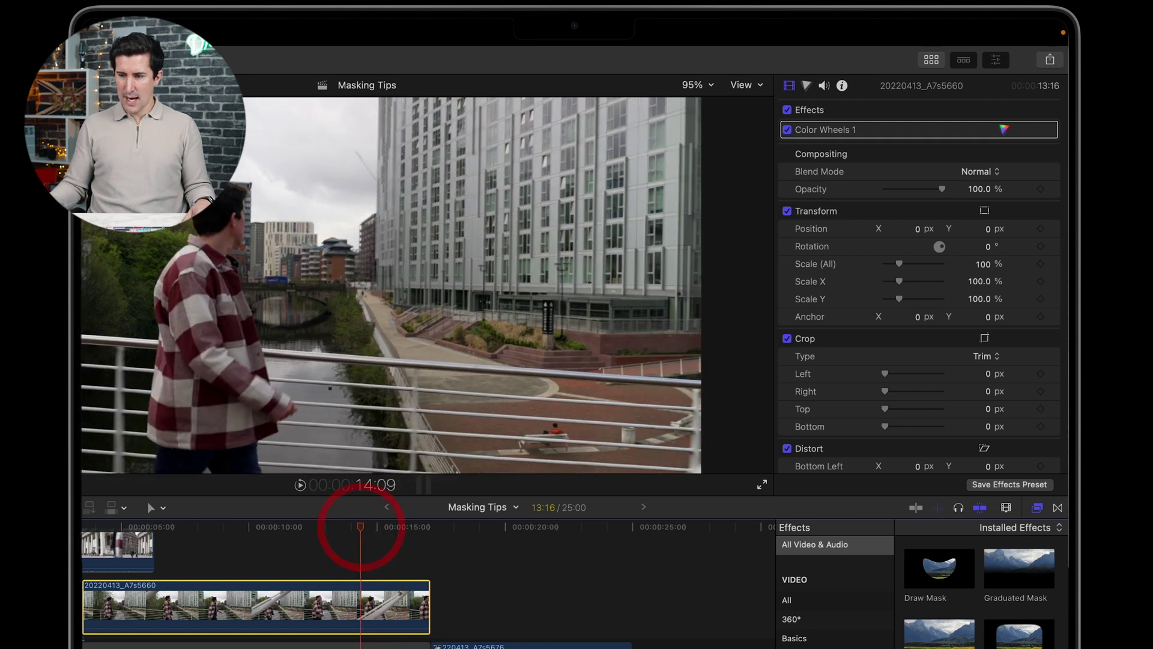
{"action": "left_click", "coordinate": [432, 530]}
{"action": "key", "text": "space"}
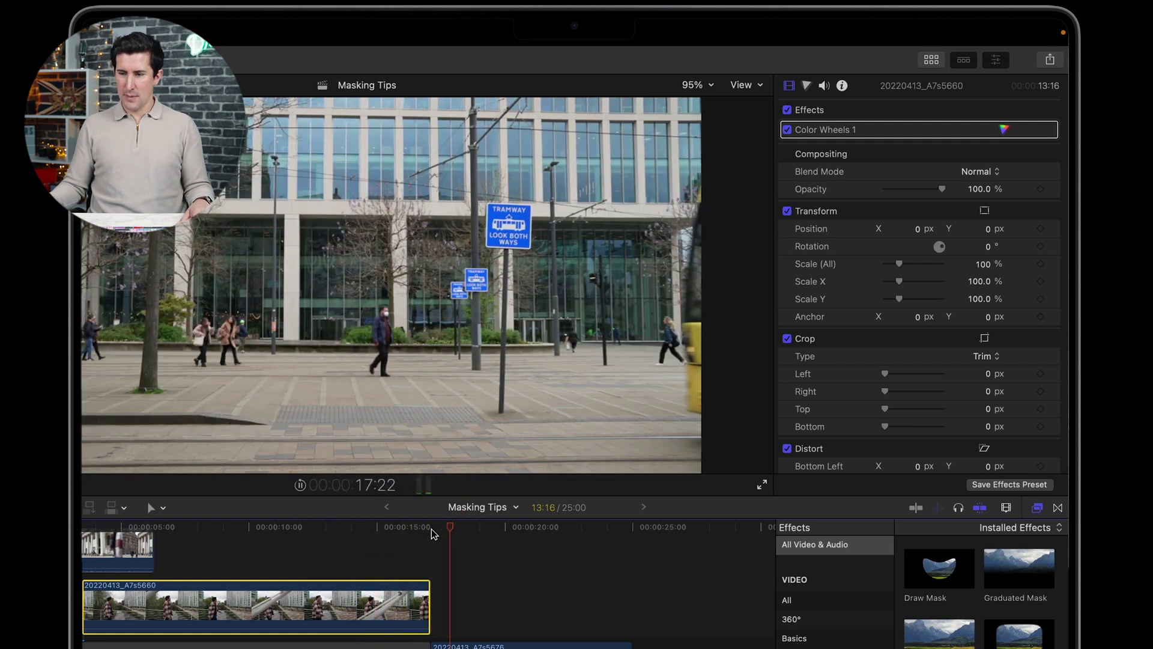
{"action": "key", "text": "space"}
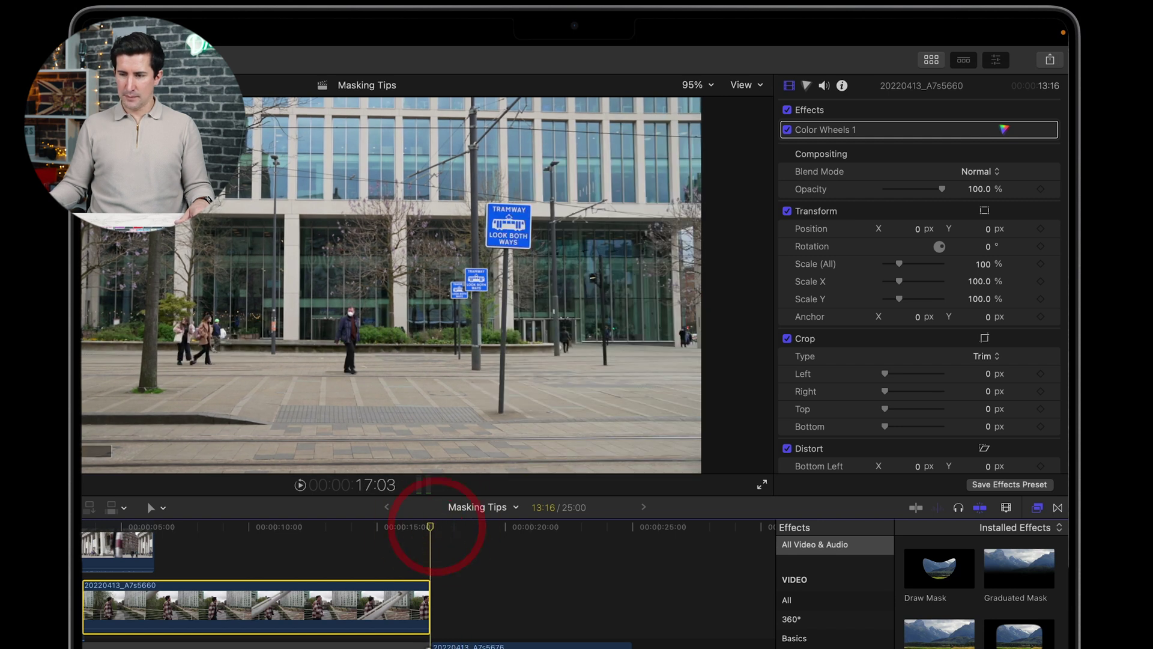
{"action": "left_click", "coordinate": [354, 529]}
{"action": "key", "text": "space"}
{"action": "key", "text": "space"}
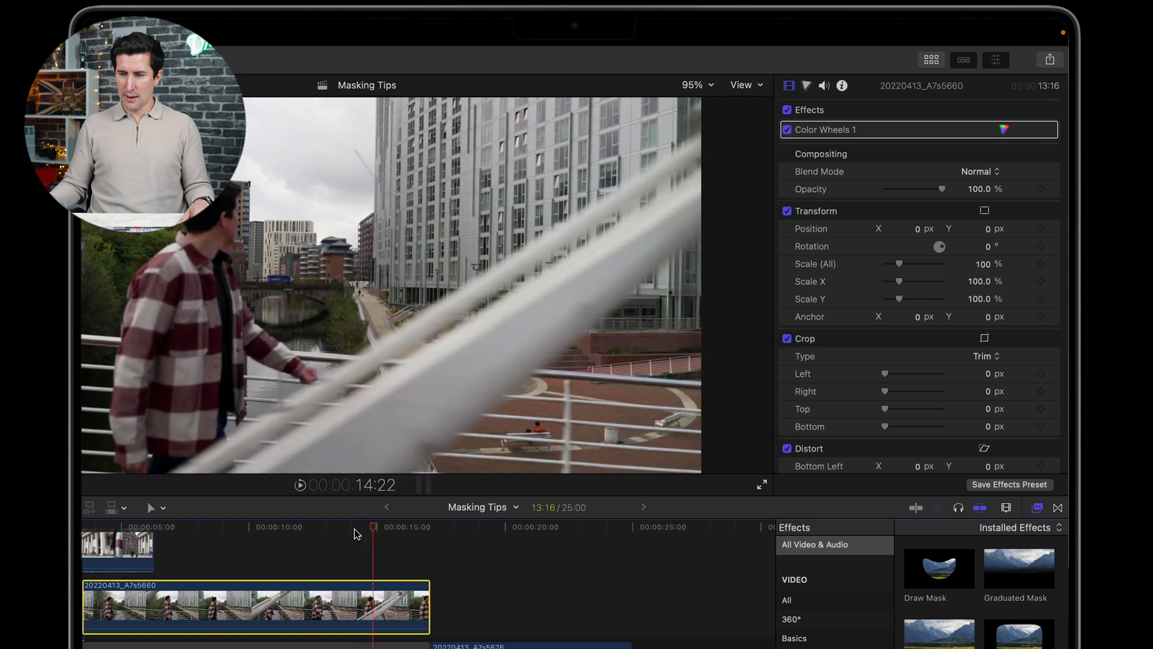
- Find the frame at 14:14 where the bridge beam enters the riverside shot and add a marker there
{"action": "left_click", "coordinate": [351, 527]}
{"action": "left_click_drag", "start_coordinate": [351, 528], "coordinate": [366, 527]}
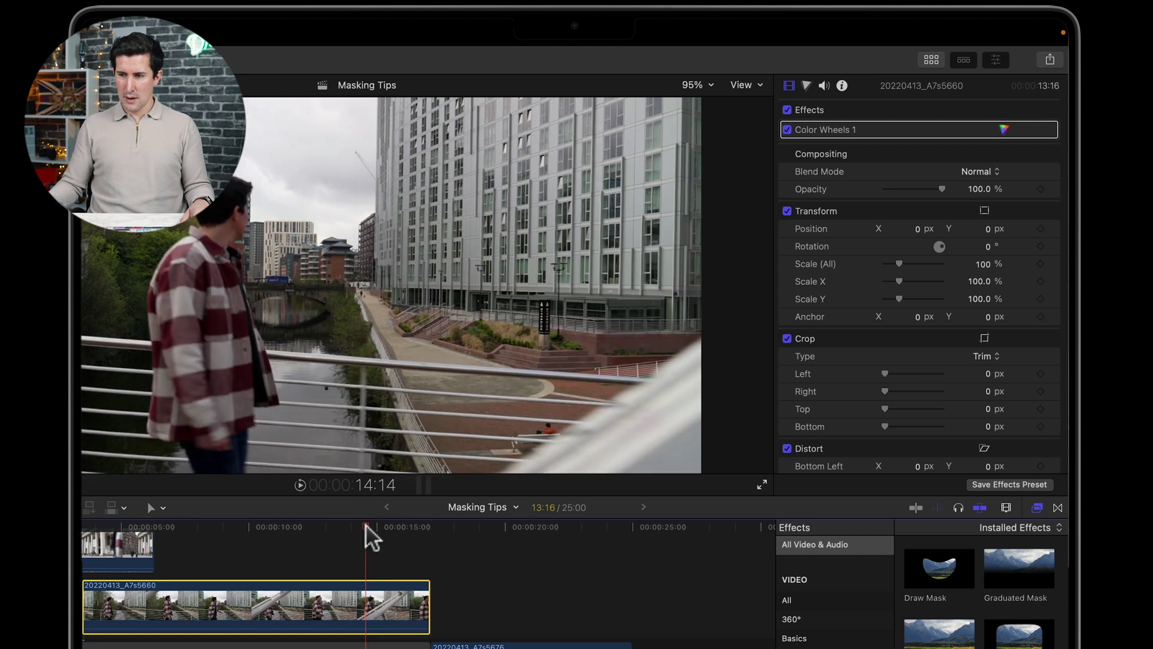
{"action": "left_click", "coordinate": [365, 525]}
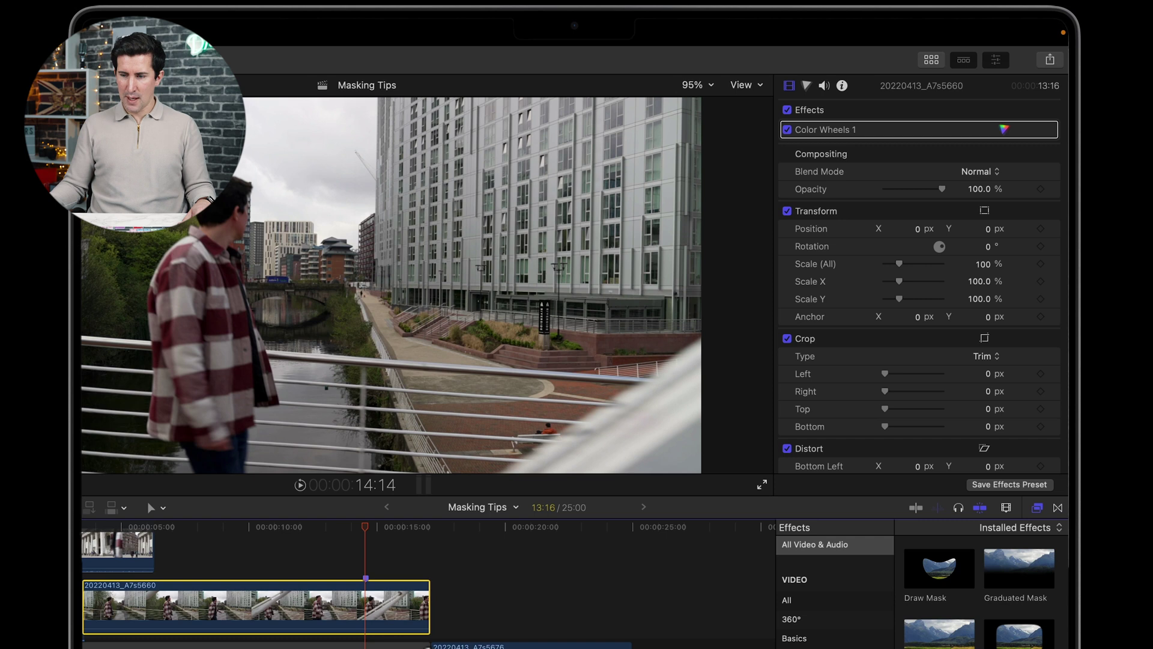
- Shorten the gap so the tram clip starts at the 14:14 marker, and play the overlap from 14:04
{"action": "left_click", "coordinate": [412, 645]}
{"action": "left_click_drag", "start_coordinate": [412, 646], "coordinate": [379, 645]}
{"action": "left_click", "coordinate": [351, 526]}
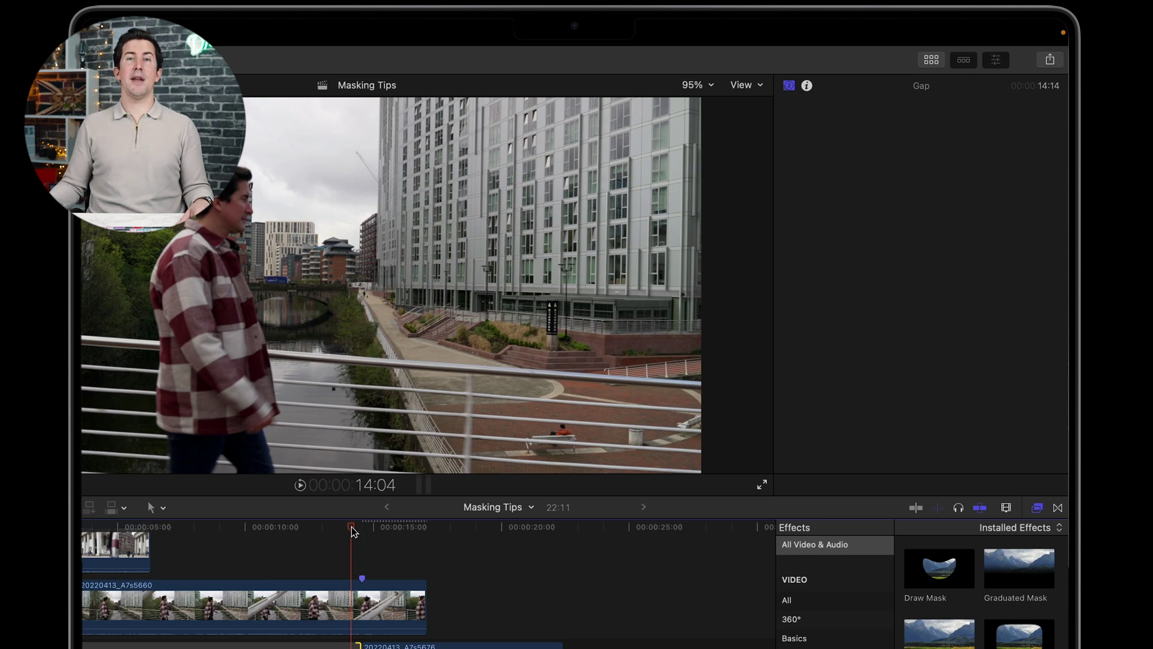
{"action": "key", "text": "space"}
- Add keyframes for the riverside clip's Draw Mask control points, position, rotation and scale at the marker
{"action": "scroll", "coordinate": [361, 532], "scroll_direction": "up", "scroll_amount": 2}
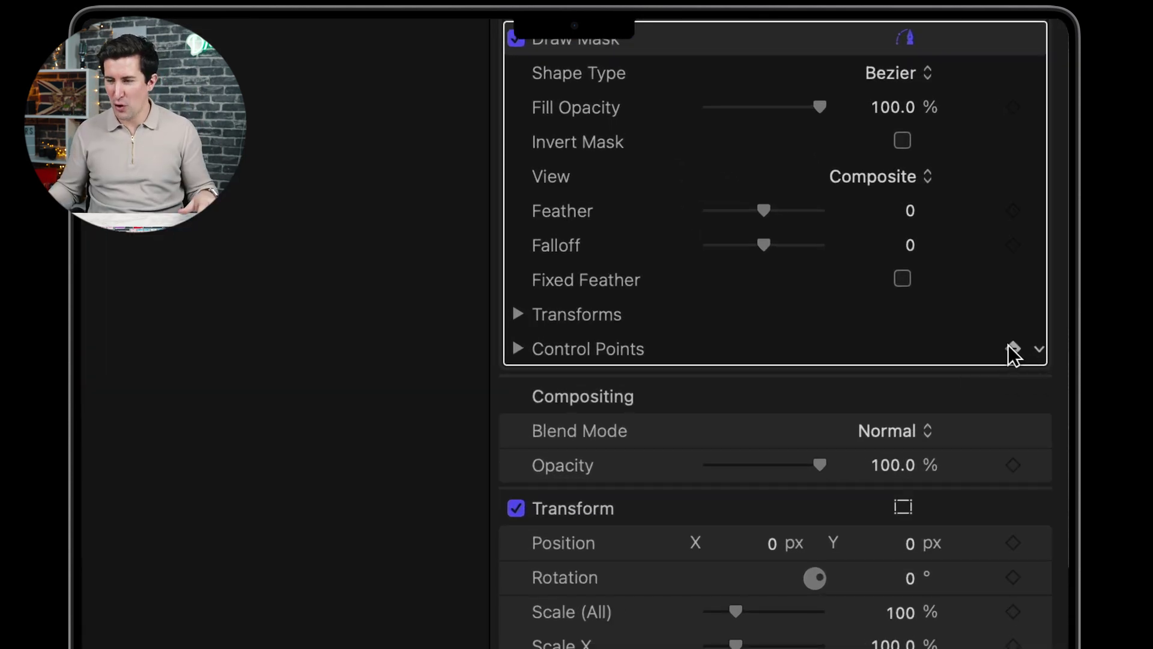
{"action": "left_click", "coordinate": [1041, 267]}
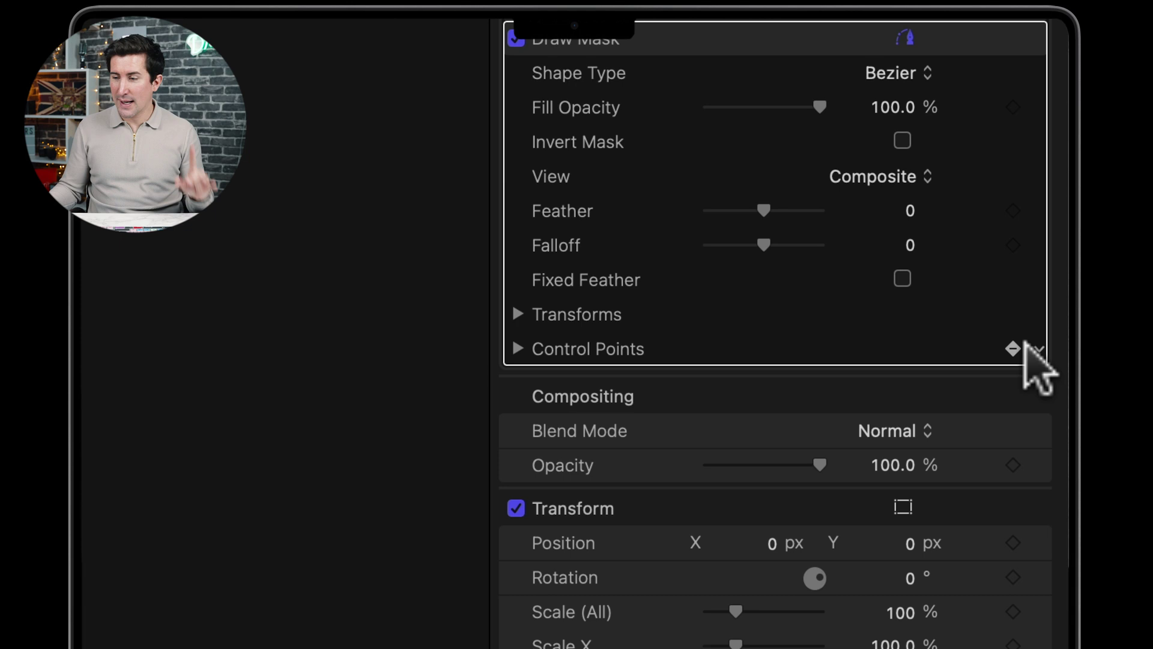
{"action": "left_click", "coordinate": [521, 313]}
{"action": "scroll", "coordinate": [871, 333], "scroll_direction": "down", "scroll_amount": 2}
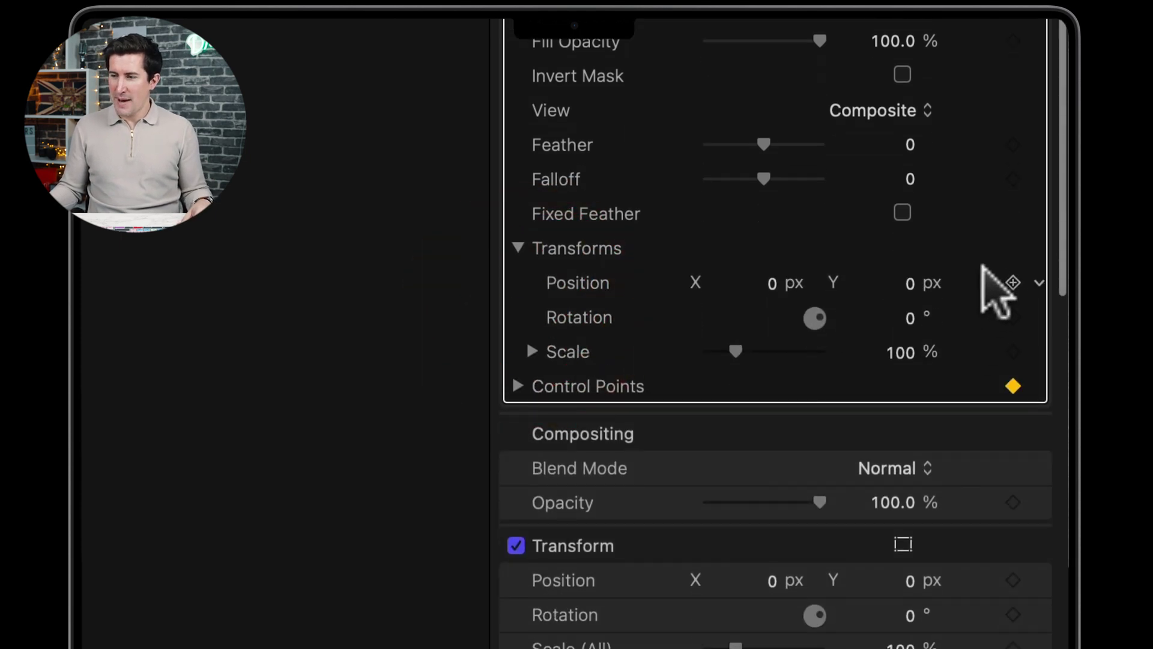
{"action": "left_click", "coordinate": [1013, 283]}
{"action": "left_click", "coordinate": [1013, 317]}
{"action": "left_click", "coordinate": [1013, 352]}
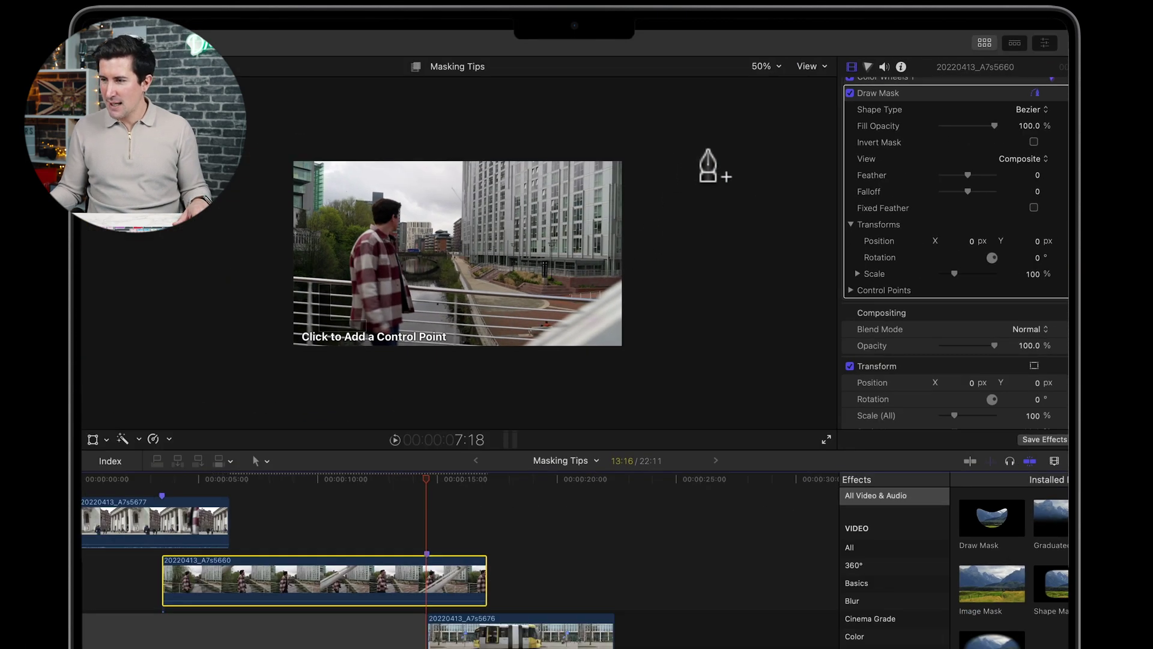
- Draw a closed four-point mask with a slanted inner edge outside the picture beside the beam and invert it
{"action": "left_click", "coordinate": [786, 136]}
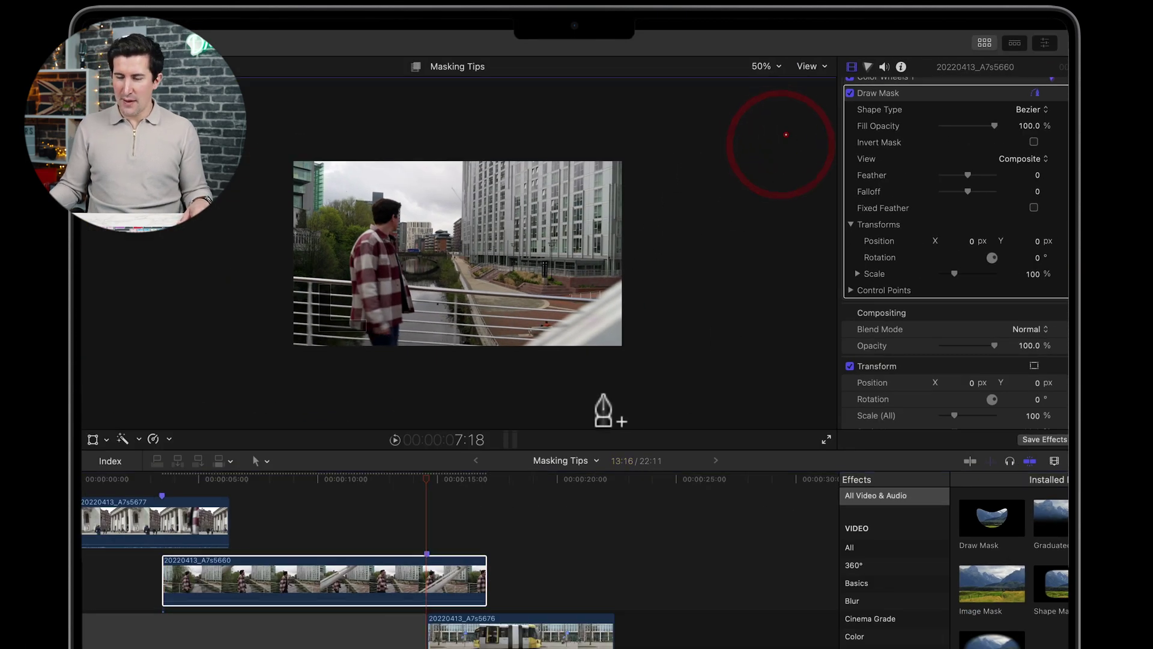
{"action": "left_click", "coordinate": [807, 407]}
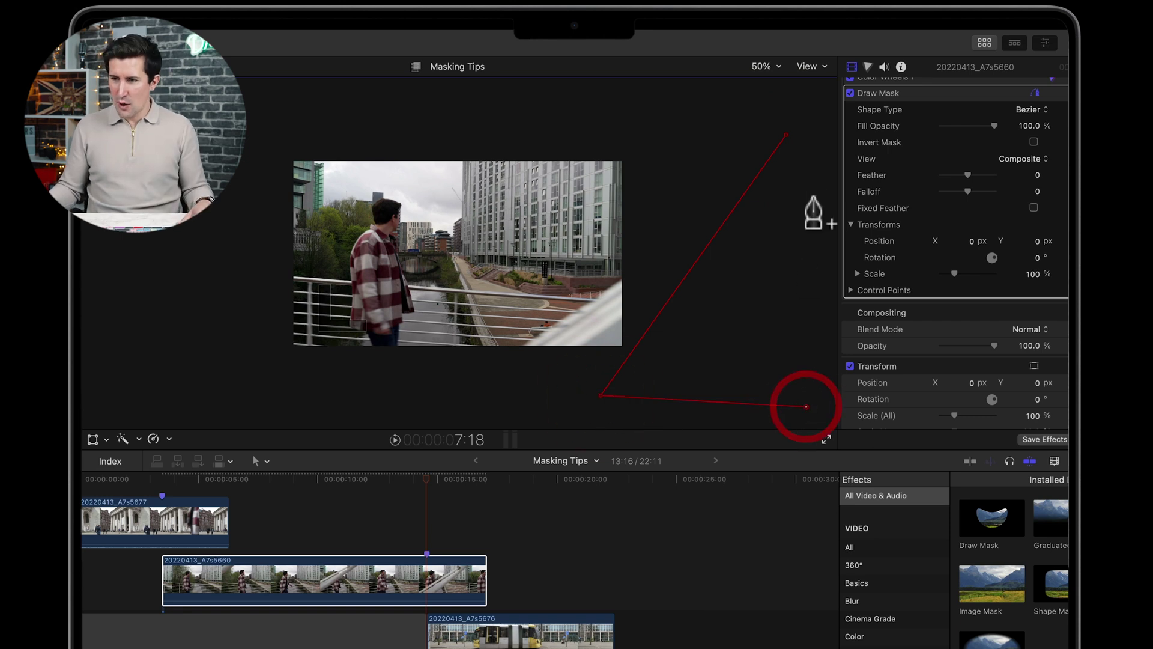
{"action": "left_click", "coordinate": [812, 134]}
{"action": "left_click", "coordinate": [786, 136]}
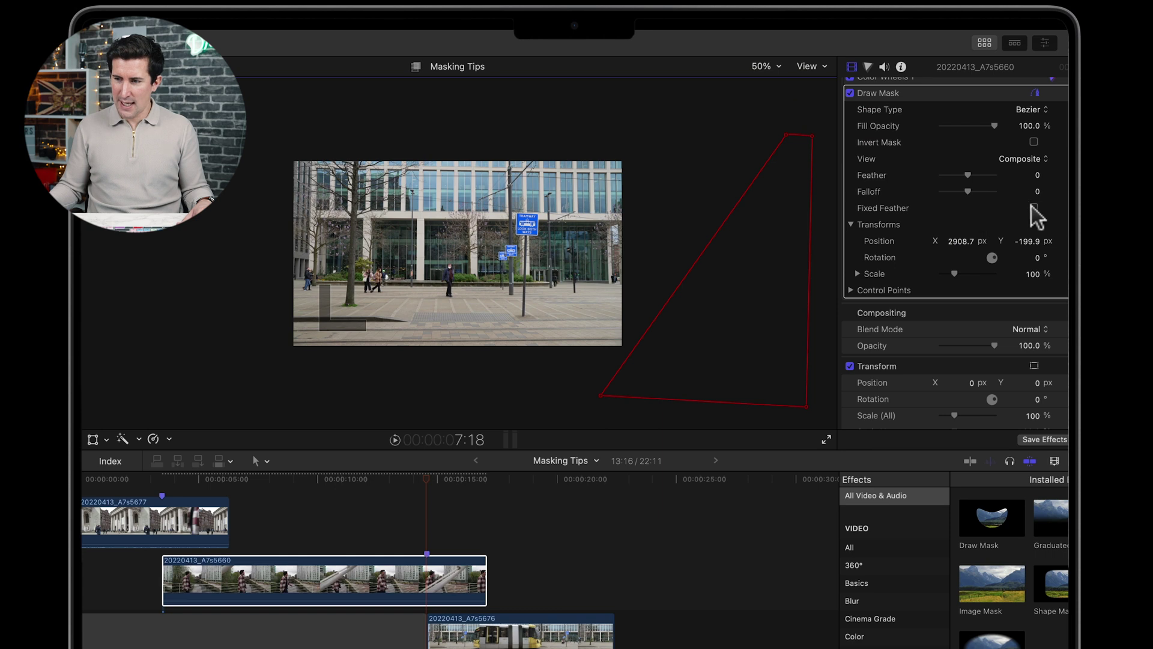
{"action": "scroll", "coordinate": [1029, 208], "scroll_direction": "up", "scroll_amount": 2}
{"action": "left_click", "coordinate": [1034, 173]}
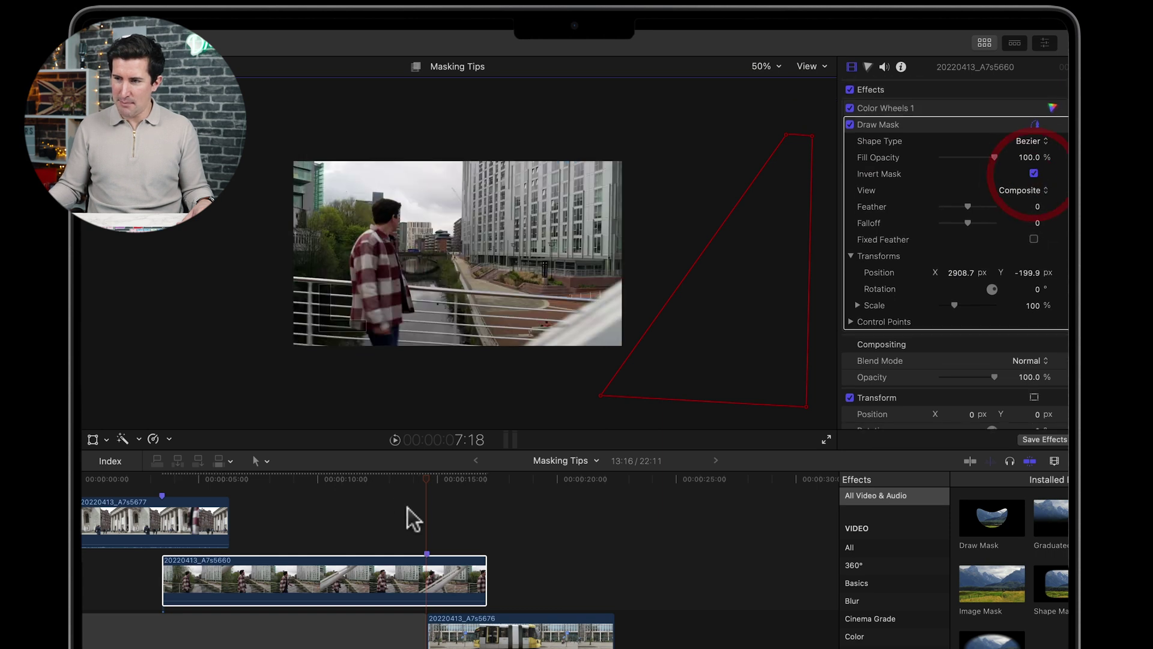
- Move the mask's lower inner corner towards the beam at 14:16 and add control points along its slanted edge
{"action": "left_click", "coordinate": [425, 480]}
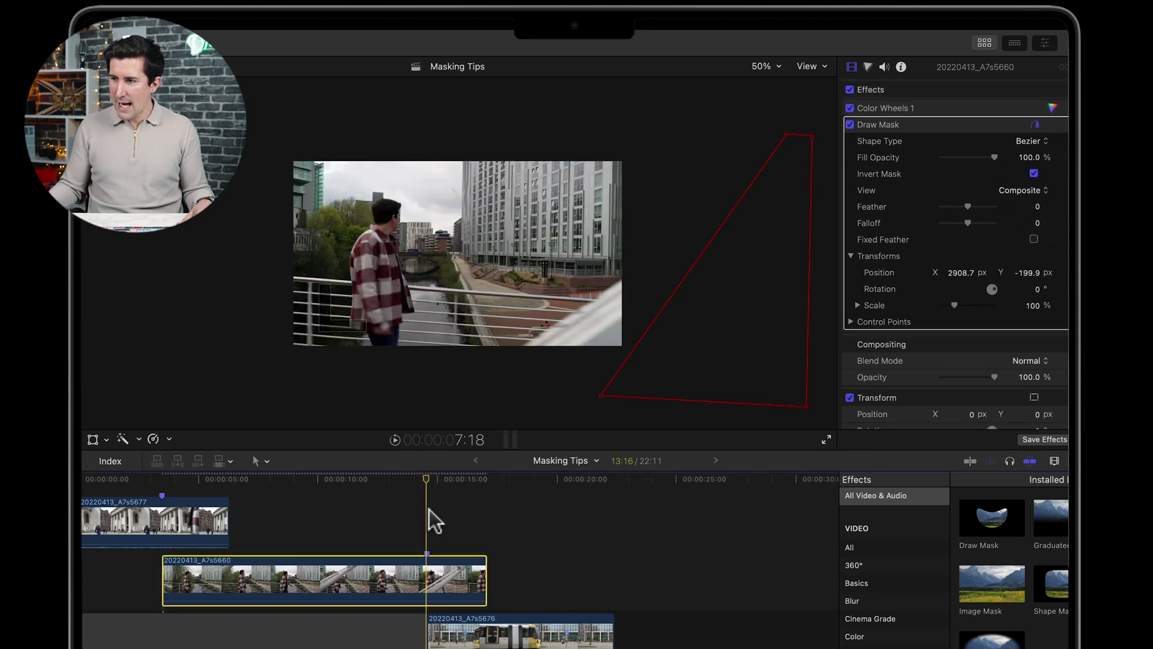
{"action": "left_click", "coordinate": [442, 573]}
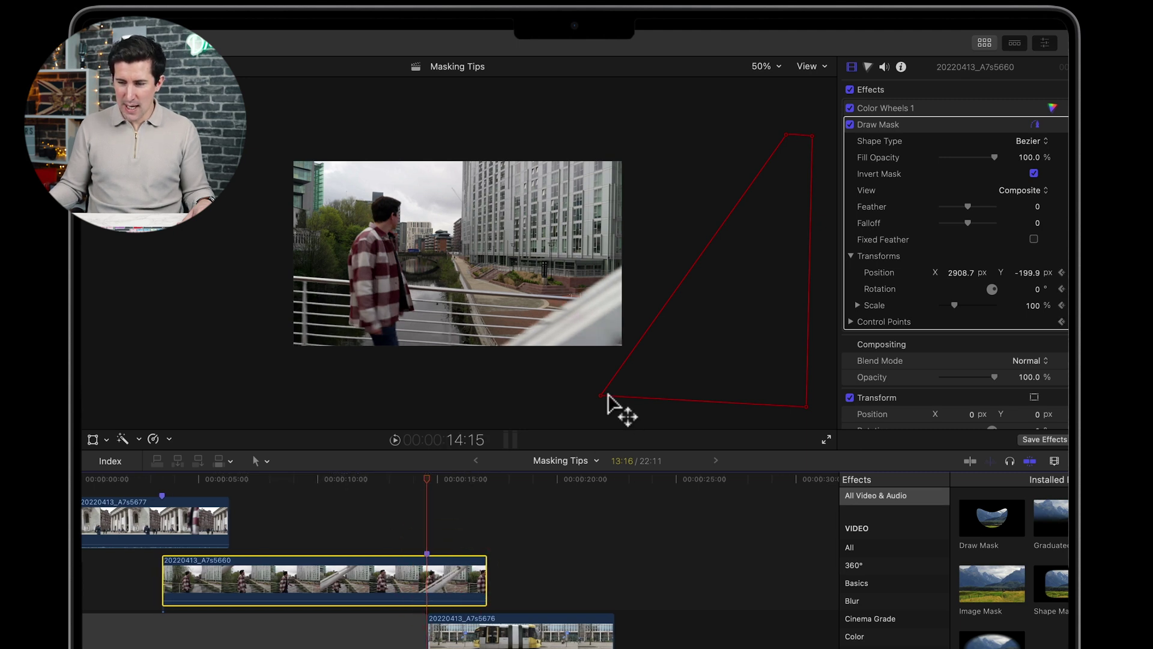
{"action": "left_click_drag", "start_coordinate": [601, 396], "coordinate": [575, 388]}
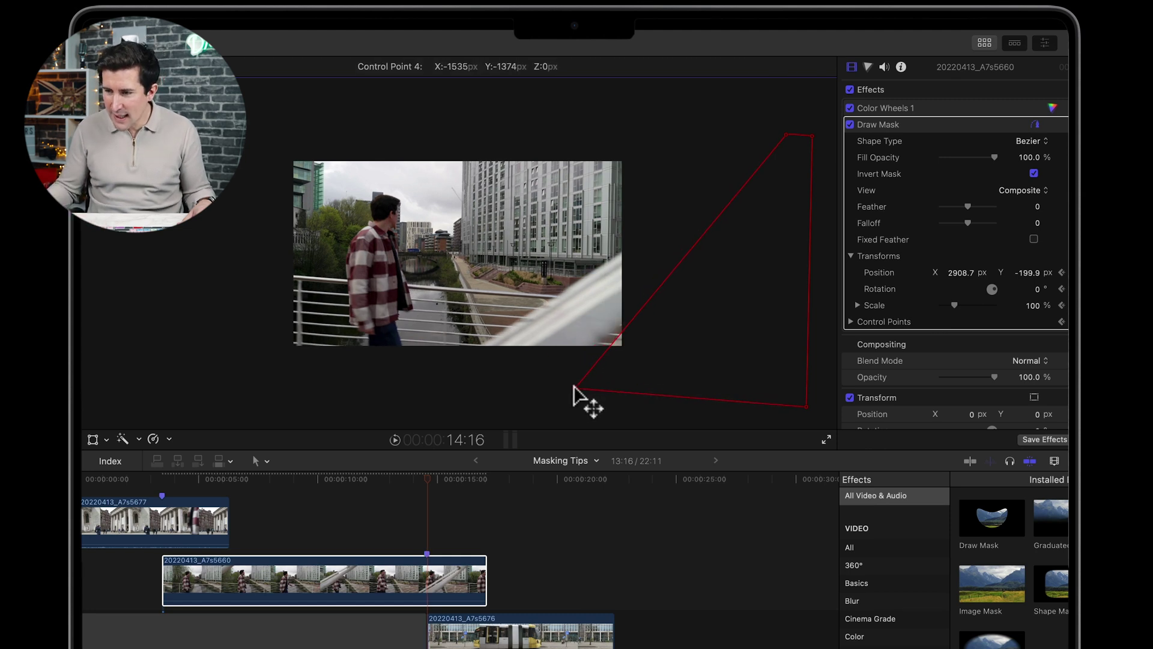
{"action": "left_click", "coordinate": [600, 355], "text": "alt"}
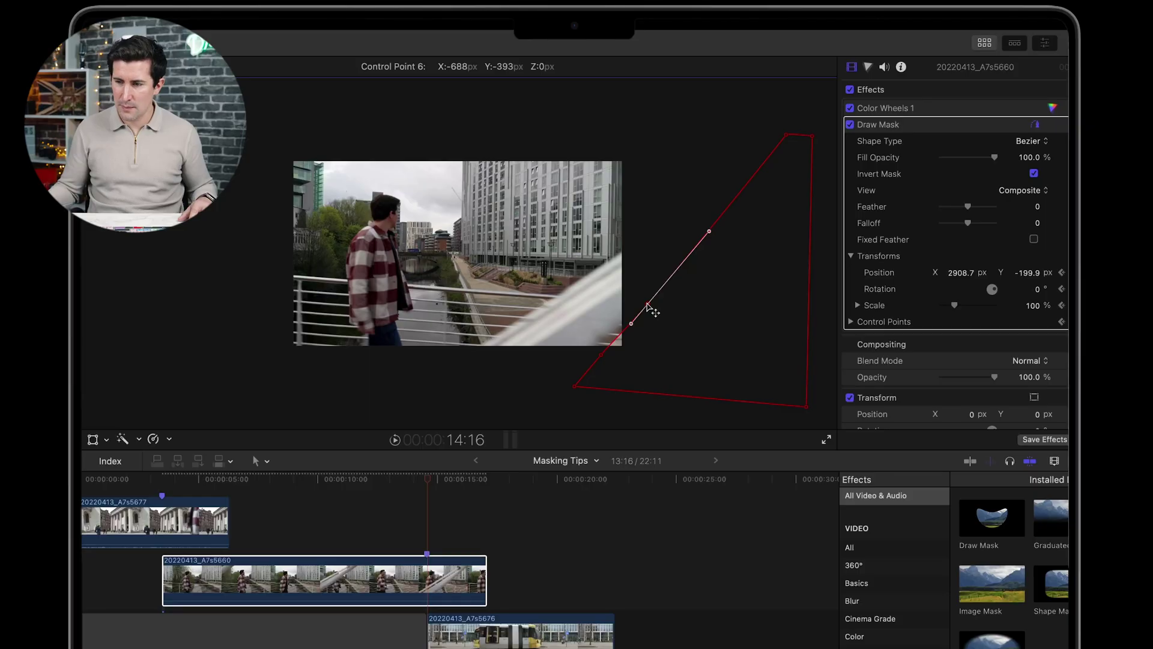
- Set the mask's shape type to Linear and shift its lower added point outwards to line up with the beam's edge
{"action": "left_click", "coordinate": [1030, 141]}
{"action": "left_click", "coordinate": [1036, 126]}
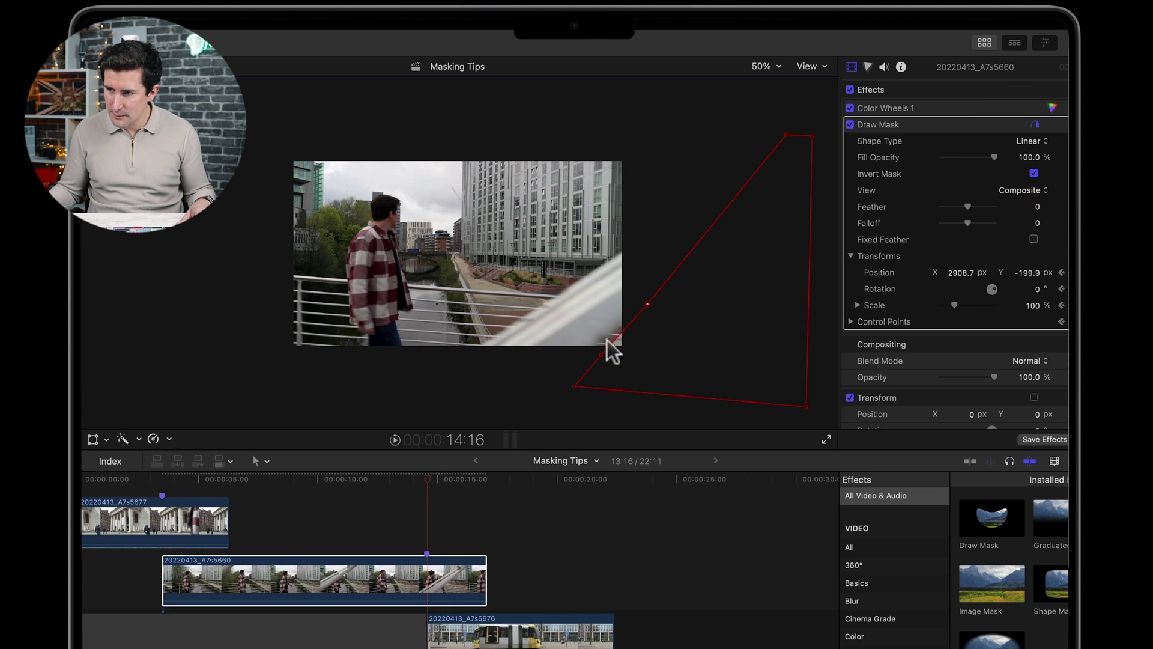
{"action": "left_click", "coordinate": [577, 357]}
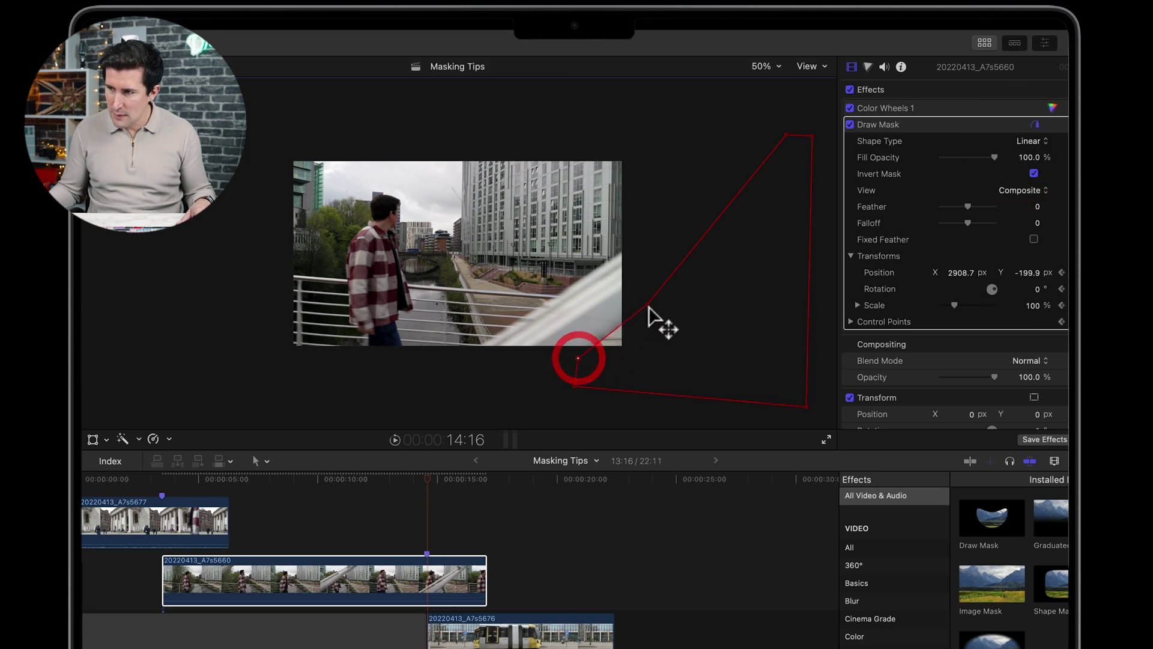
- Shift the whole mask against the beam's trailing edge at 14:17 and 14:18, adding another control point on the slanted edge
{"action": "key", "text": "Right"}
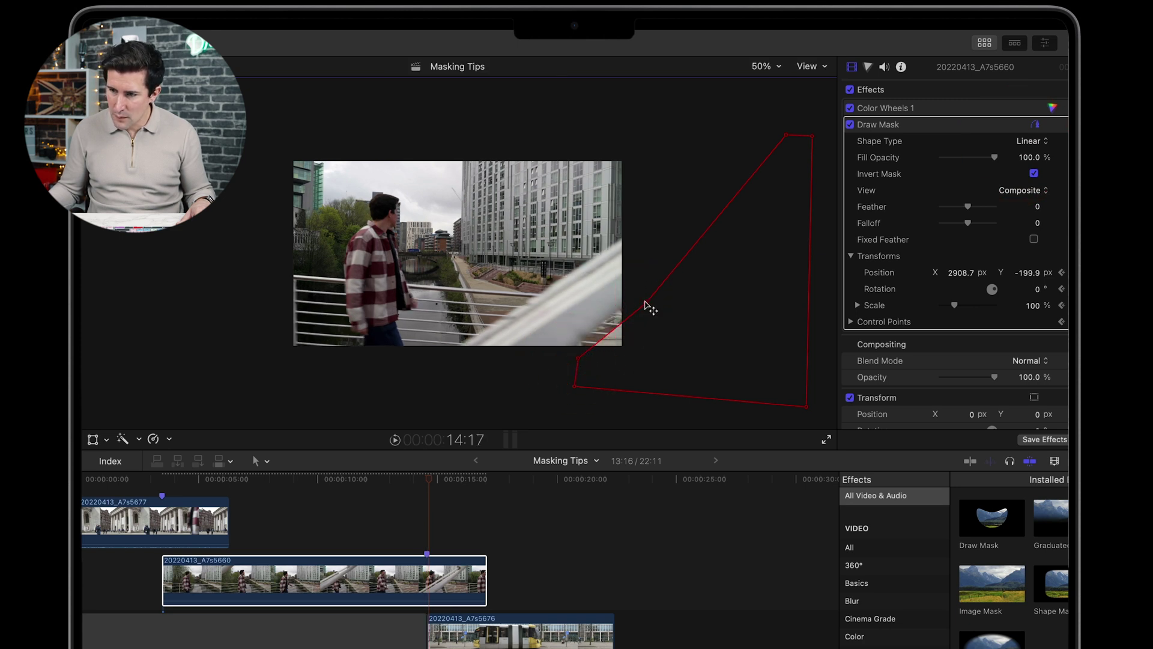
{"action": "left_click", "coordinate": [643, 326]}
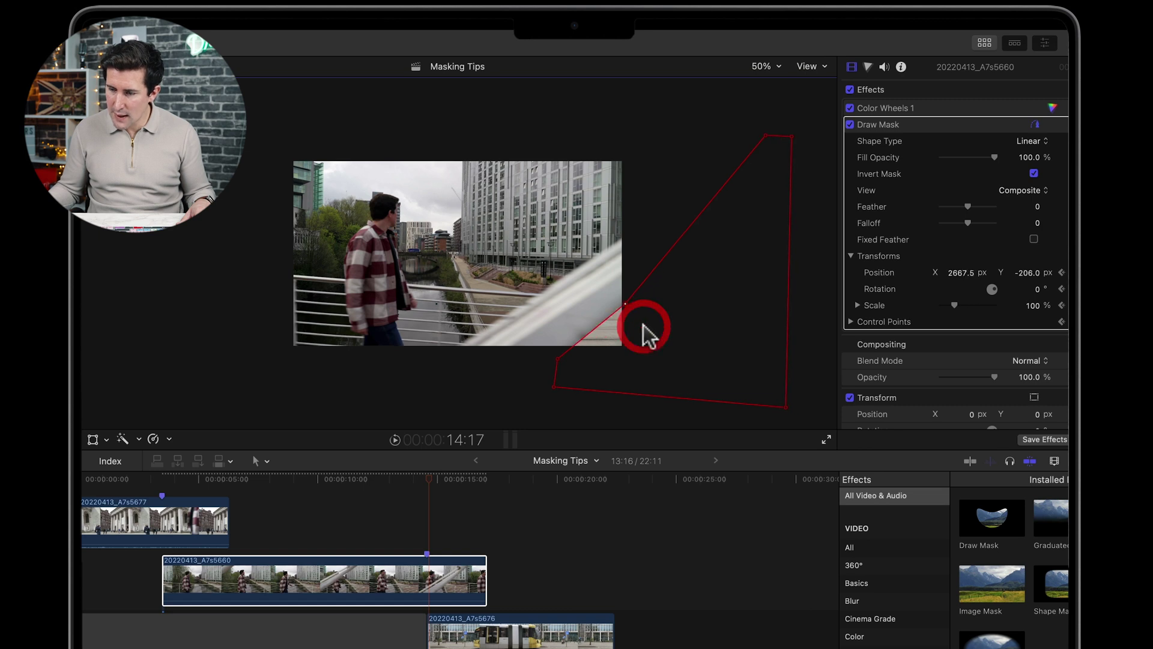
{"action": "key", "text": "Right"}
{"action": "left_click_drag", "start_coordinate": [625, 307], "coordinate": [623, 306]}
{"action": "left_click", "coordinate": [631, 277]}
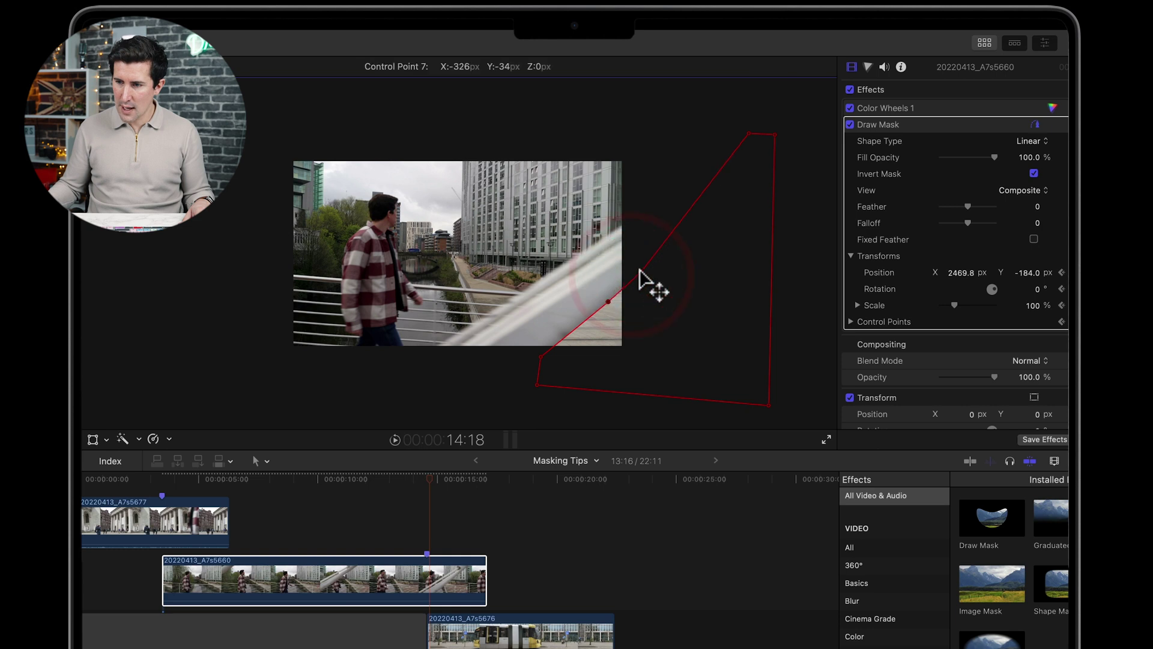
- Move and reshape the mask frame by frame from 14:19 into 15:09 so its slanted edge follows the beam
{"action": "key", "text": "Right"}
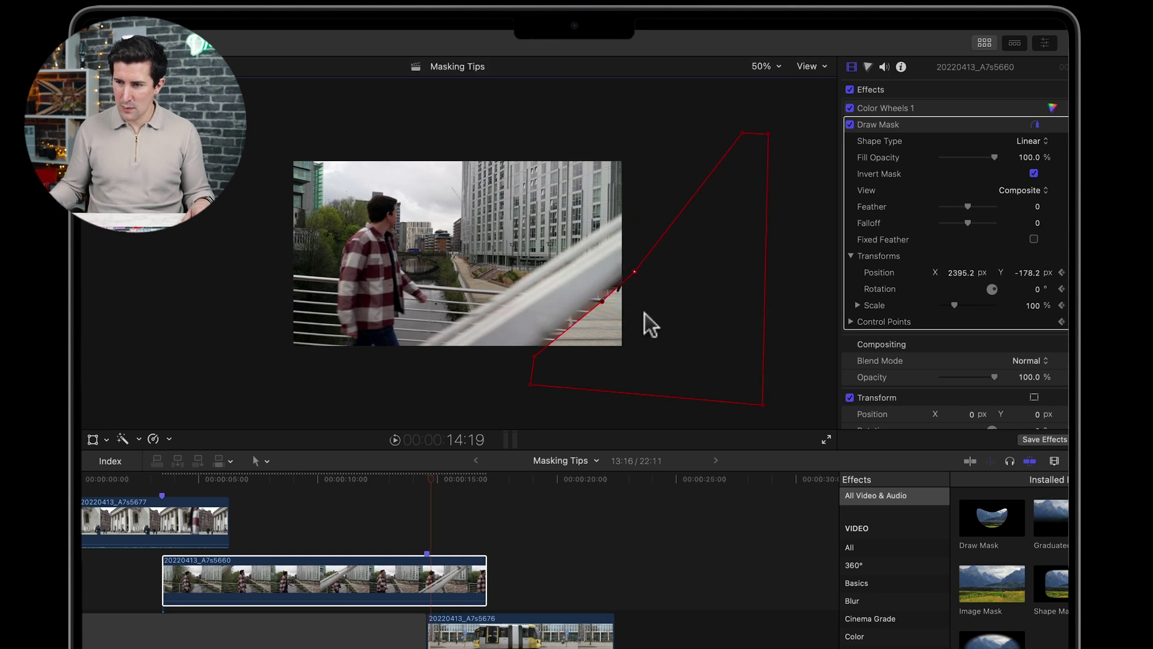
{"action": "key", "text": "Right"}
{"action": "key", "text": "Right"}
{"action": "key", "text": "Right"}
{"action": "key", "text": "Right"}
{"action": "key", "text": "Right"}
{"action": "left_click", "coordinate": [593, 284]}
{"action": "key", "text": "Right"}
{"action": "key", "text": "Right"}
{"action": "key", "text": "Right"}
{"action": "key", "text": "Right"}
{"action": "key", "text": "Right"}
{"action": "key", "text": "Right"}
{"action": "key", "text": "Right"}
{"action": "key", "text": "Right"}
{"action": "left_click", "coordinate": [484, 322]}
{"action": "left_click", "coordinate": [428, 305]}
{"action": "left_click_drag", "start_coordinate": [257, 348], "coordinate": [224, 360]}
{"action": "key", "text": "Right"}
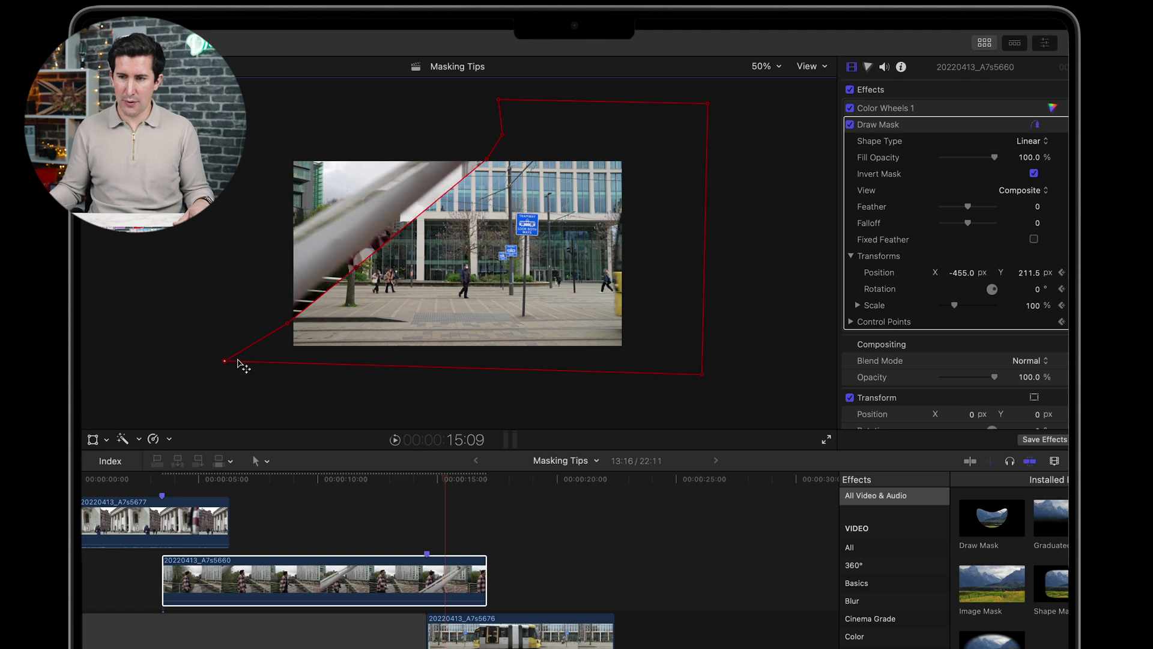
- Align the mask and its upper slanted-edge point with the beam on the frames from 15:09 to 15:12
{"action": "left_click_drag", "start_coordinate": [444, 318], "coordinate": [430, 316]}
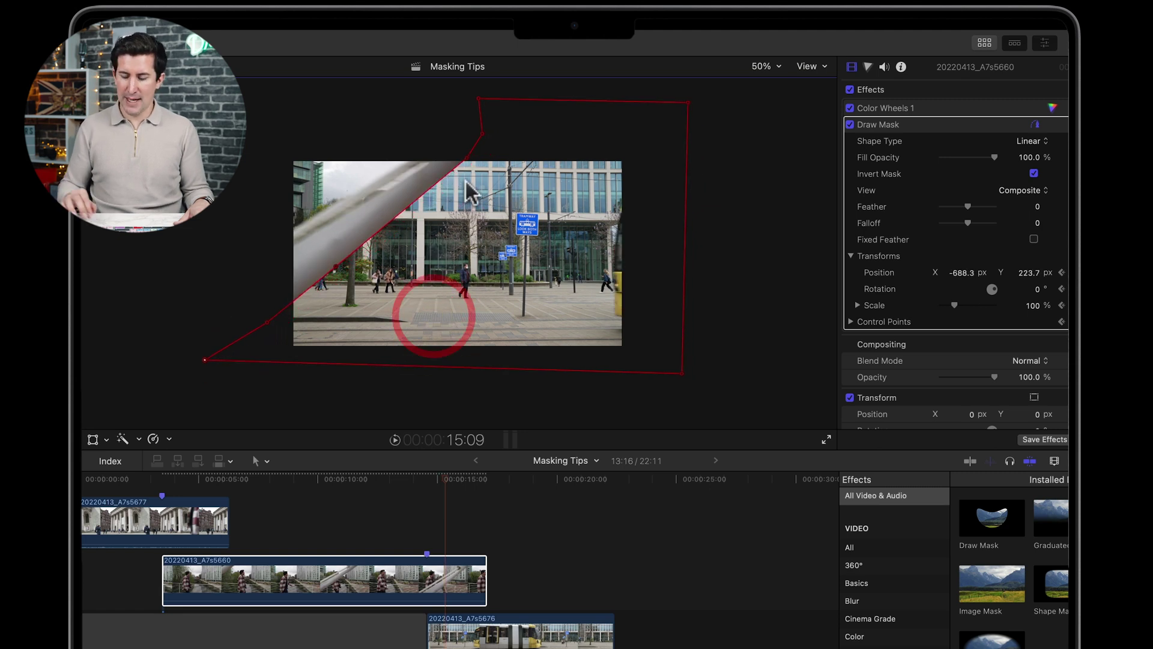
{"action": "left_click_drag", "start_coordinate": [466, 156], "coordinate": [463, 152]}
{"action": "key", "text": "Right"}
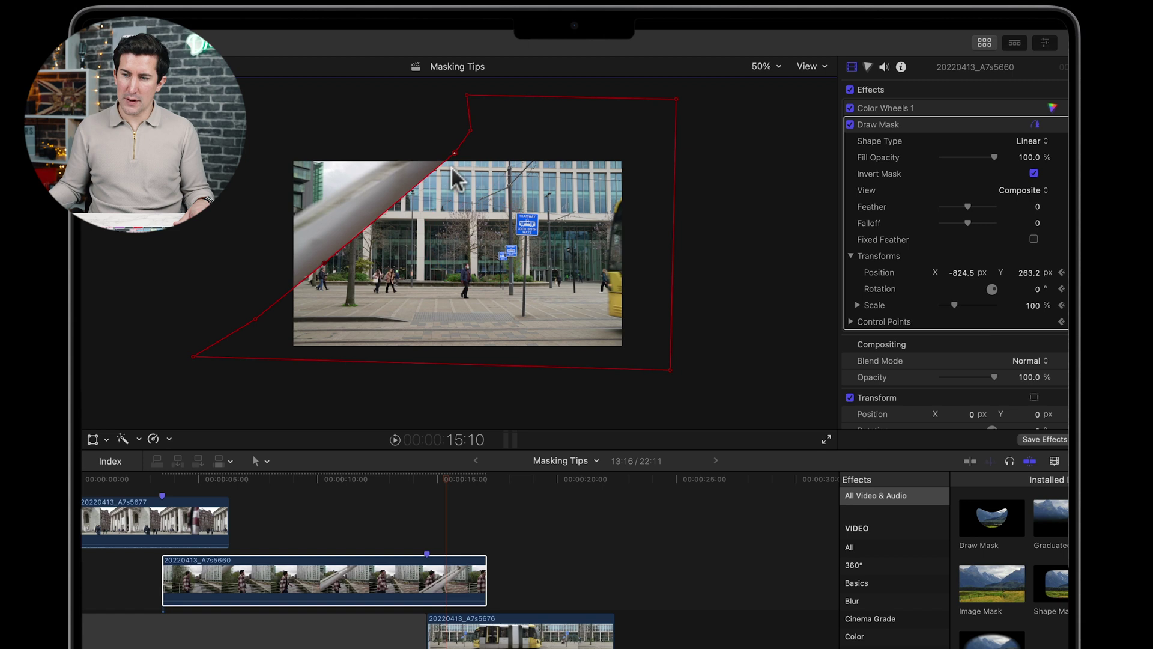
{"action": "key", "text": "Right"}
{"action": "left_click_drag", "start_coordinate": [462, 227], "coordinate": [446, 214]}
{"action": "key", "text": "Right"}
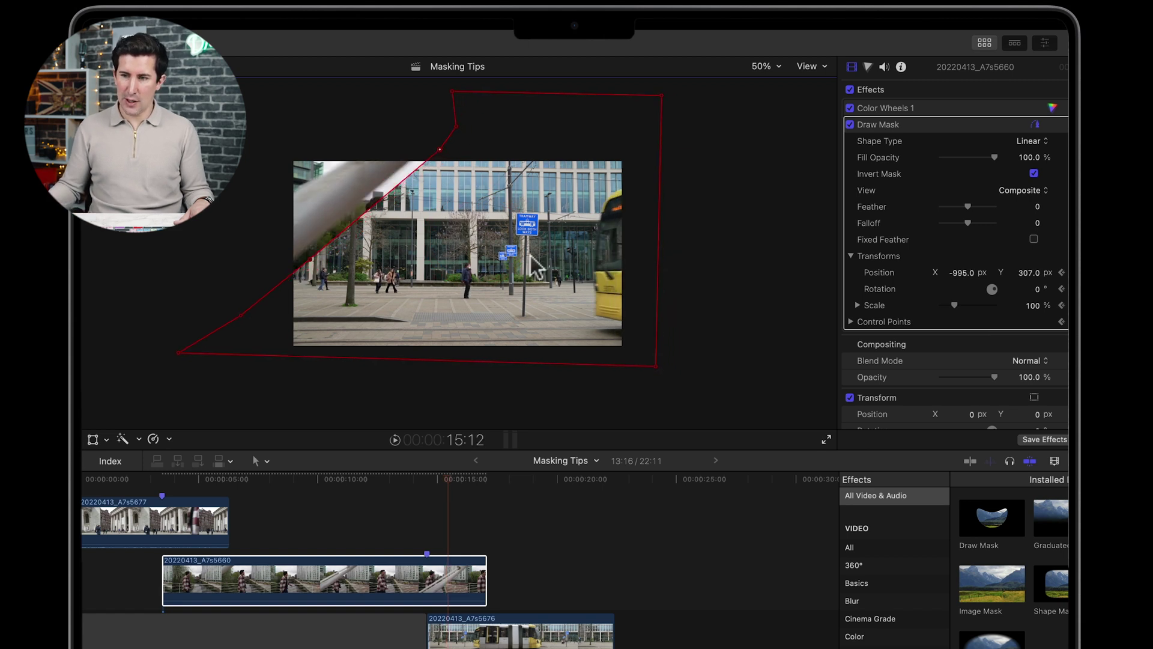
- Widen the mask on its outer side and slide it across until it covers the whole picture, checking through to 16:03
{"action": "left_click_drag", "start_coordinate": [659, 255], "coordinate": [766, 261]}
{"action": "left_click_drag", "start_coordinate": [616, 301], "coordinate": [484, 289]}
{"action": "key", "text": "Right"}
{"action": "key", "text": "Right"}
{"action": "key", "text": "Right"}
{"action": "key", "text": "Right"}
{"action": "key", "text": "Right"}
{"action": "left_click", "coordinate": [467, 479]}
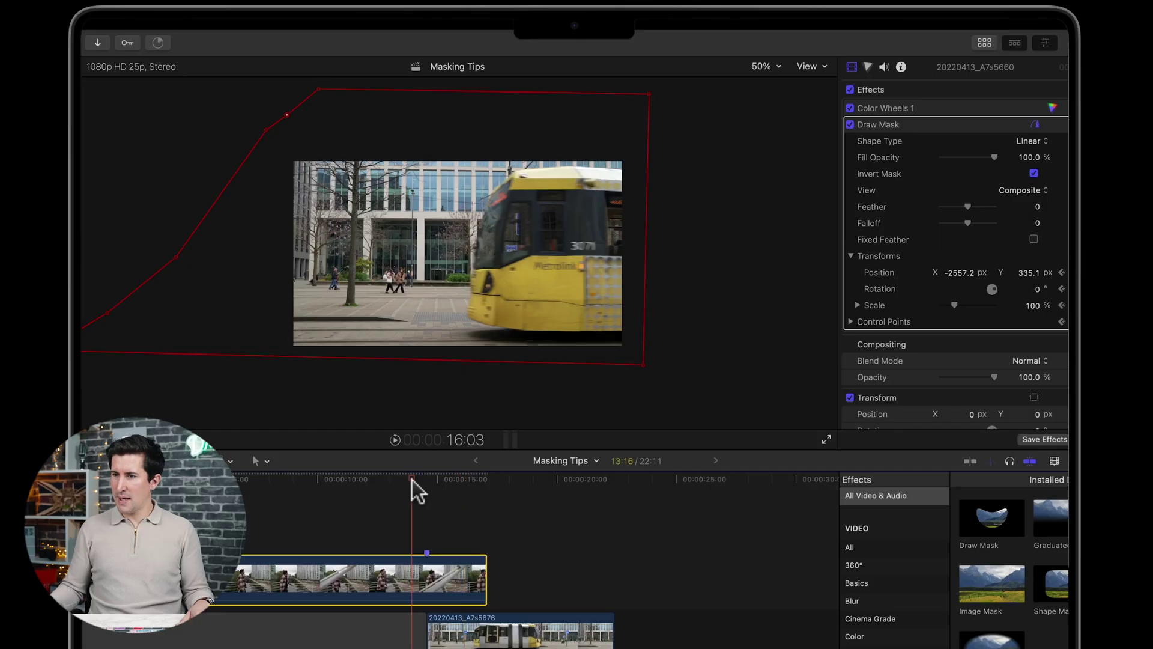
- Review the beam transition by playing from 13:16 with the picture fitted to the viewer
{"action": "left_click", "coordinate": [404, 479]}
{"action": "left_click", "coordinate": [773, 68]}
{"action": "left_click", "coordinate": [774, 85]}
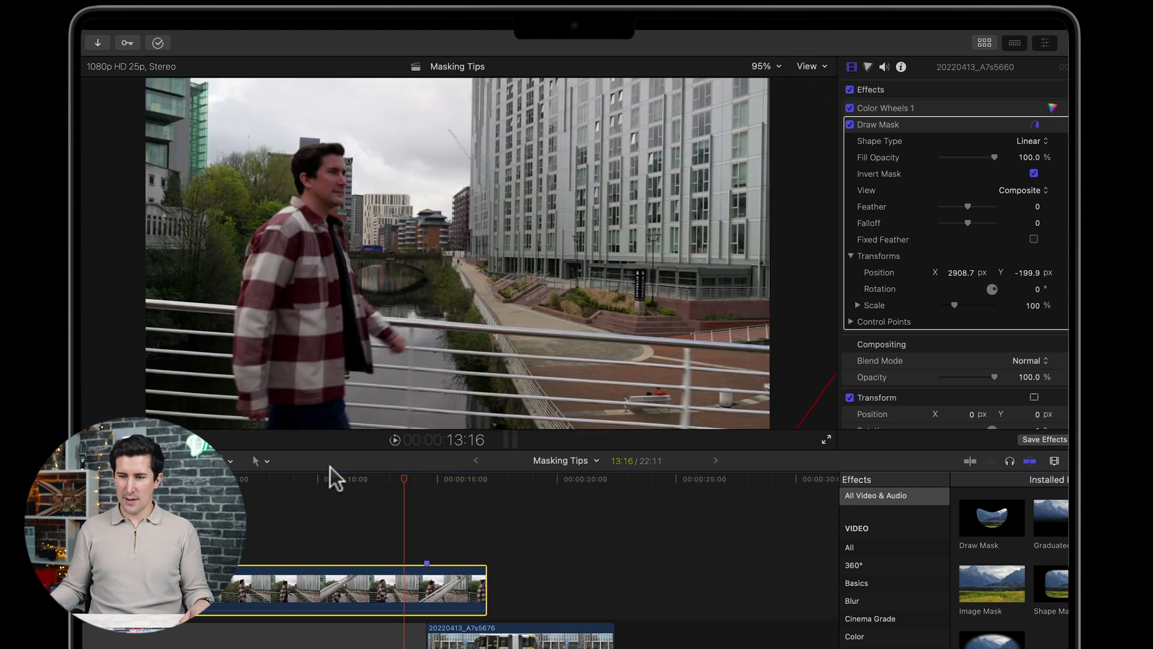
{"action": "key", "text": "space"}
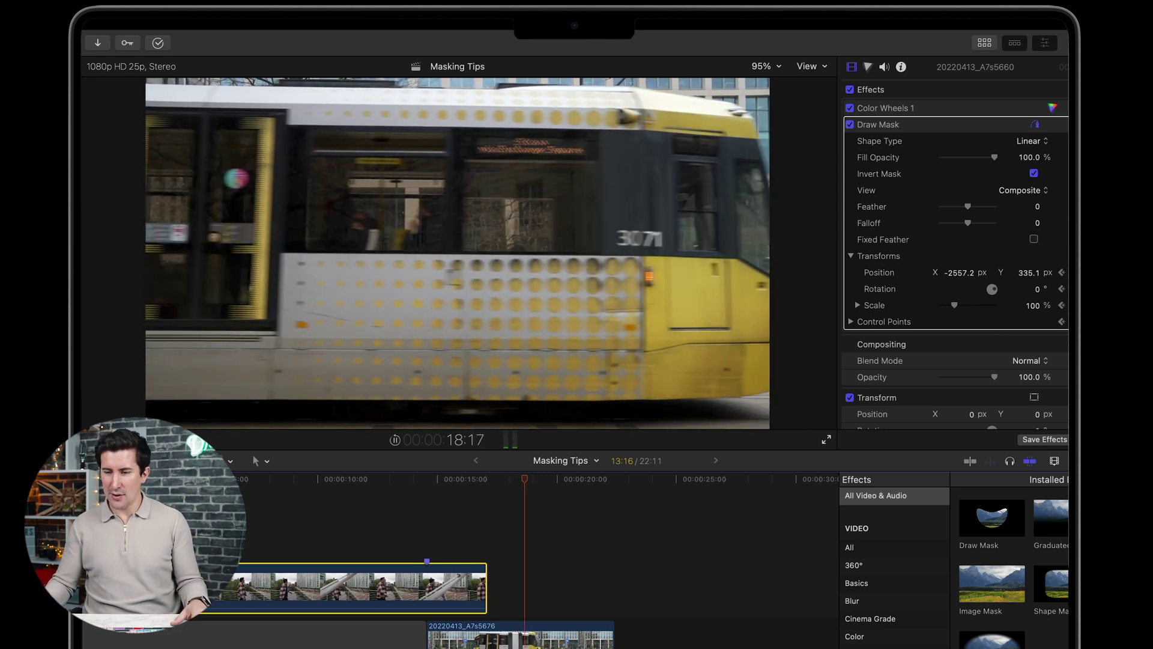
- Soften the mask's edge at 15:03 by setting Feather to 19 and Falloff to -10
{"action": "left_click", "coordinate": [449, 478]}
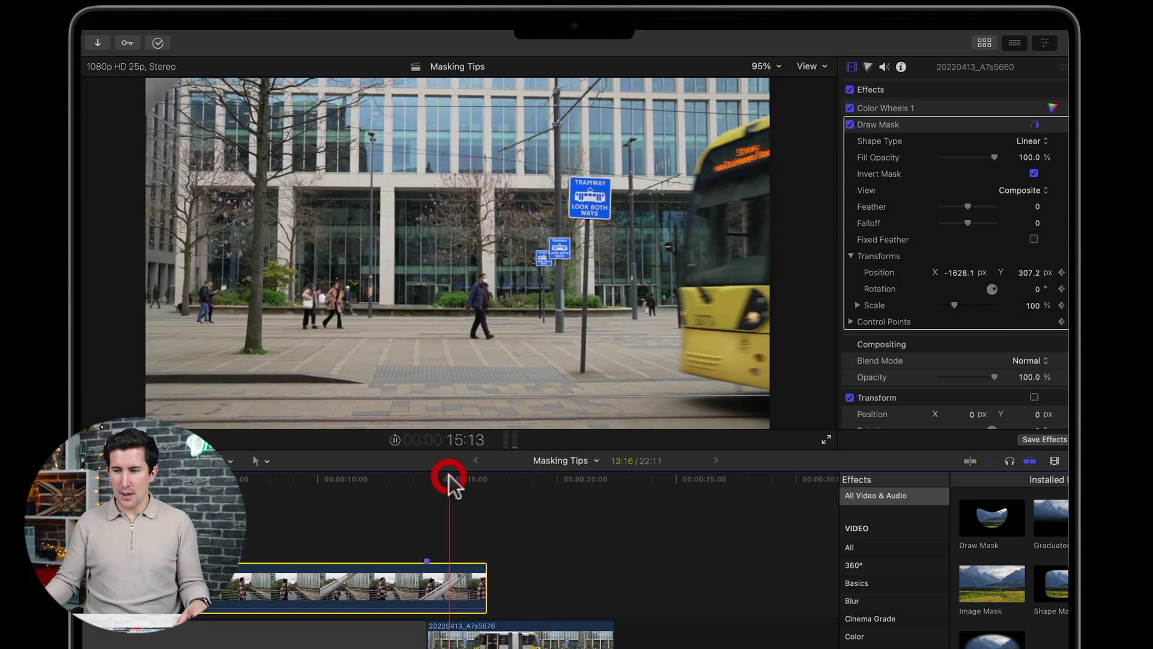
{"action": "left_click", "coordinate": [434, 479]}
{"action": "left_click", "coordinate": [444, 478]}
{"action": "left_click", "coordinate": [442, 479]}
{"action": "left_click", "coordinate": [440, 479]}
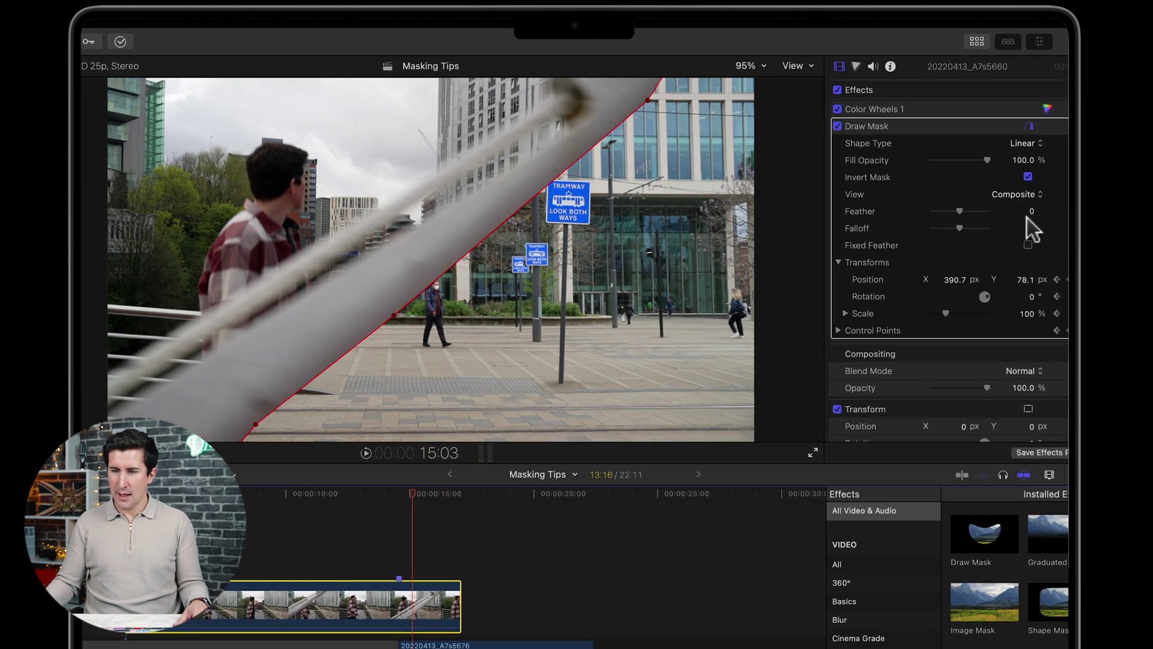
{"action": "left_click_drag", "start_coordinate": [954, 213], "coordinate": [960, 211]}
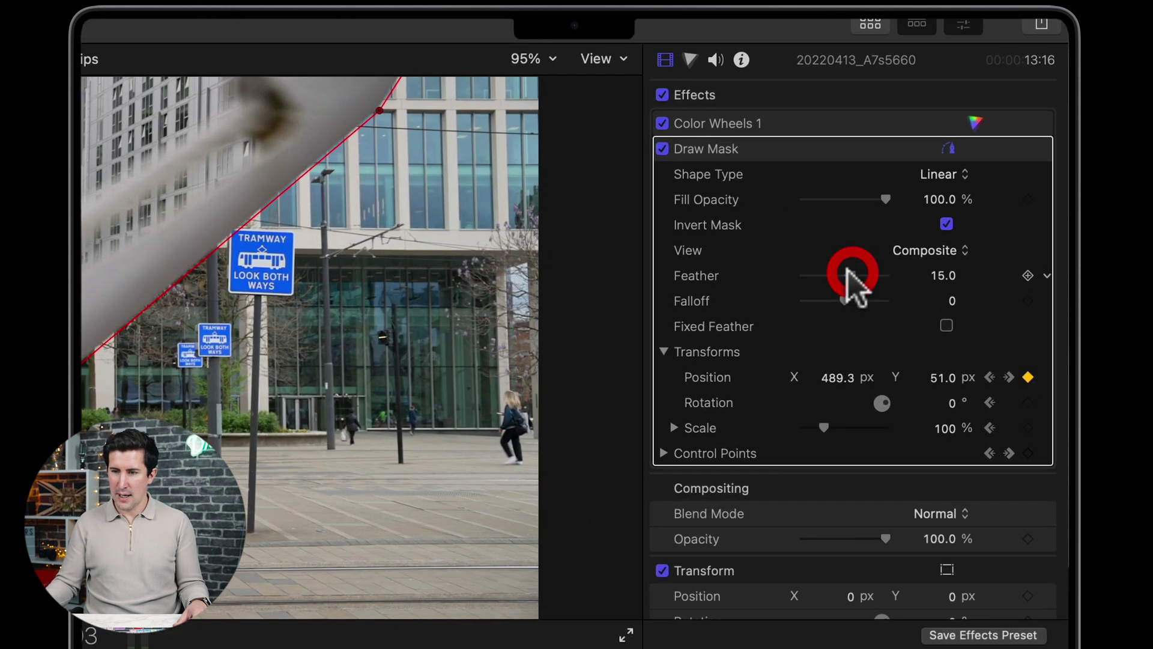
{"action": "mouse_move", "coordinate": [853, 275]}
{"action": "left_mouse_down"}
{"action": "mouse_move", "coordinate": [824, 272]}
{"action": "mouse_move", "coordinate": [846, 269]}
{"action": "left_mouse_up"}
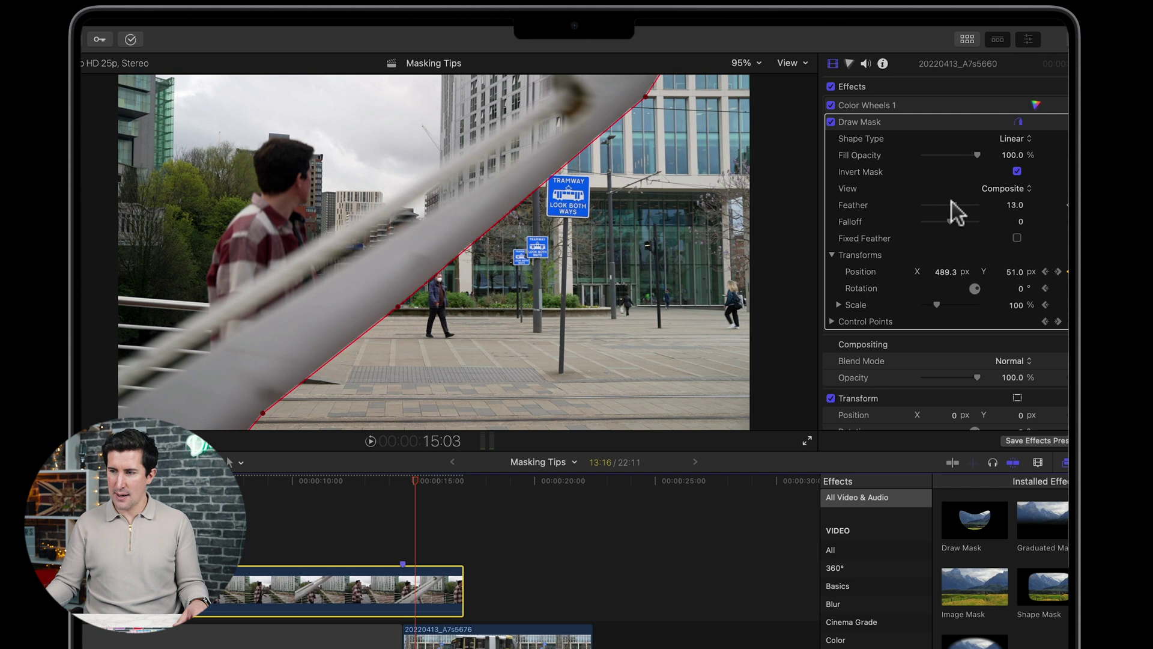
{"action": "left_click", "coordinate": [953, 205]}
{"action": "left_click_drag", "start_coordinate": [951, 221], "coordinate": [955, 204]}
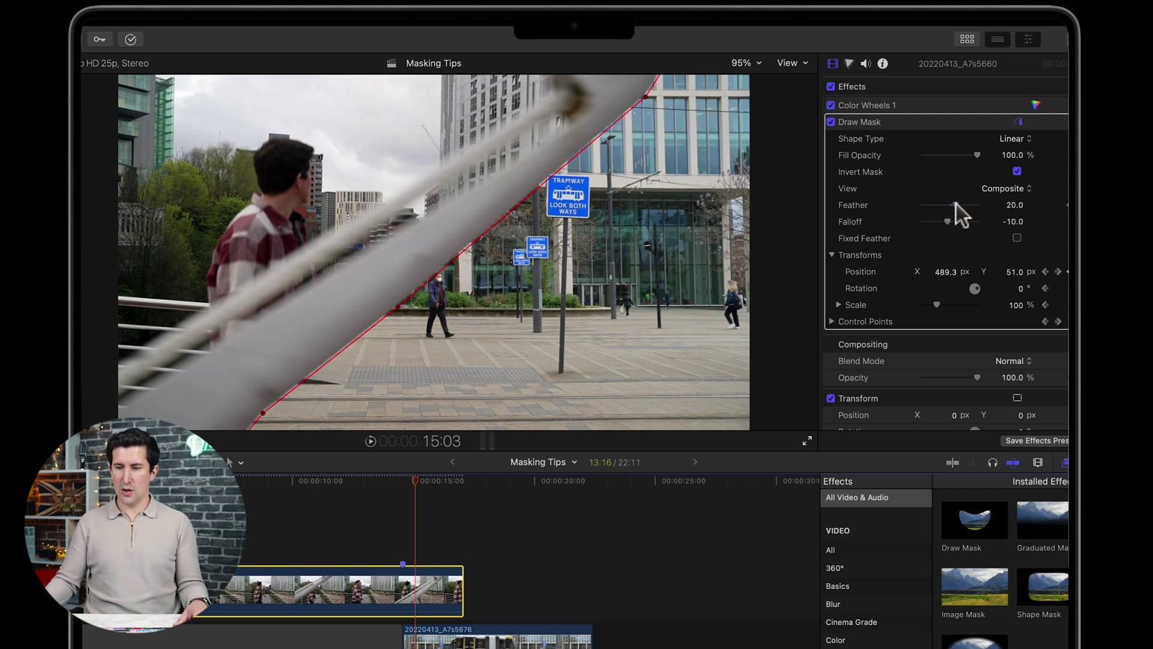
- Play the softened beam transition again and scrub on through the tram clip to 18:23
{"action": "left_click", "coordinate": [354, 488]}
{"action": "key", "text": "space"}
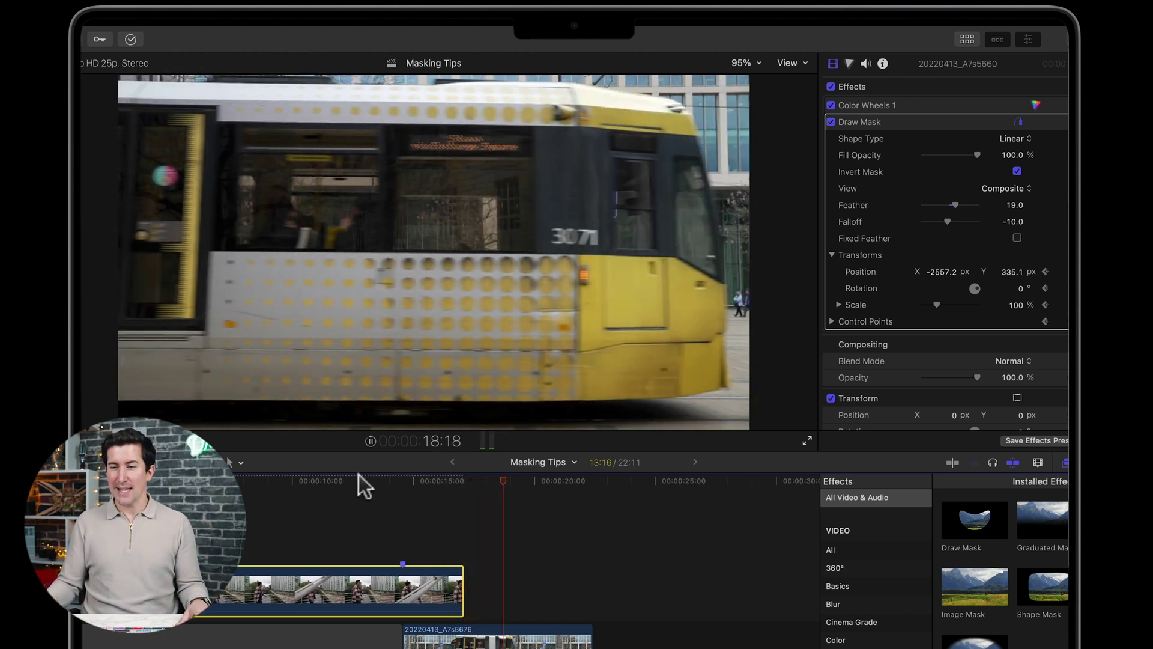
{"action": "key", "text": "space"}
{"action": "left_click_drag", "start_coordinate": [484, 479], "coordinate": [508, 479]}
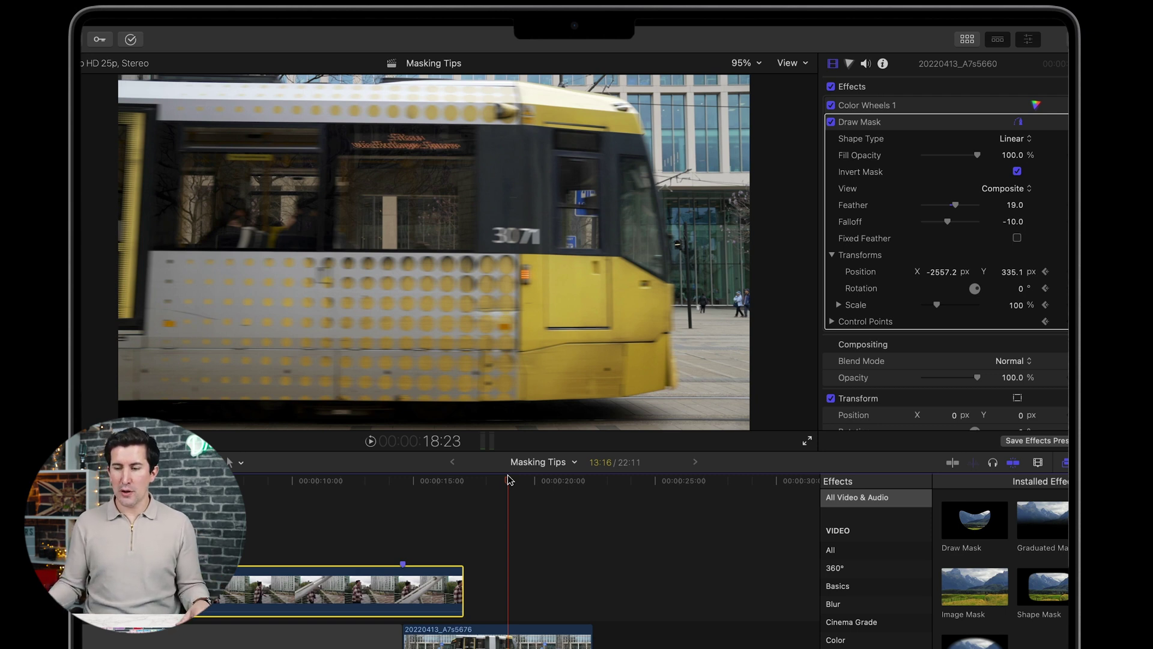
- Try scaling the tram clip up to 129%, play it back, and undo the scaling
{"action": "left_click", "coordinate": [521, 632]}
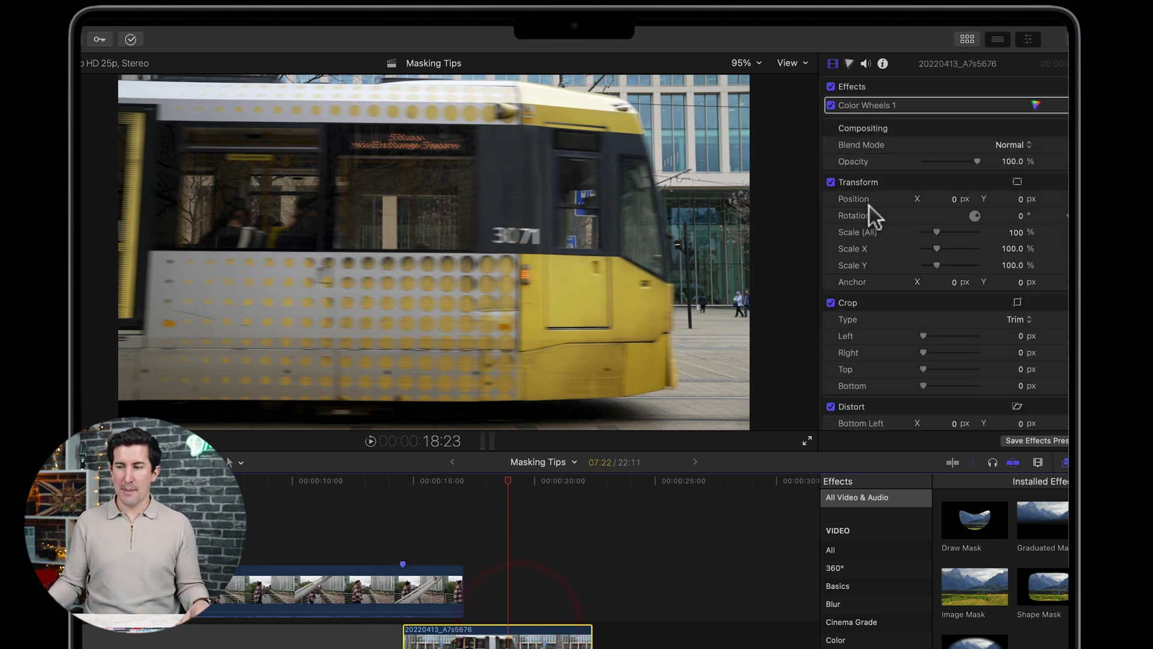
{"action": "left_click_drag", "start_coordinate": [934, 228], "coordinate": [939, 227]}
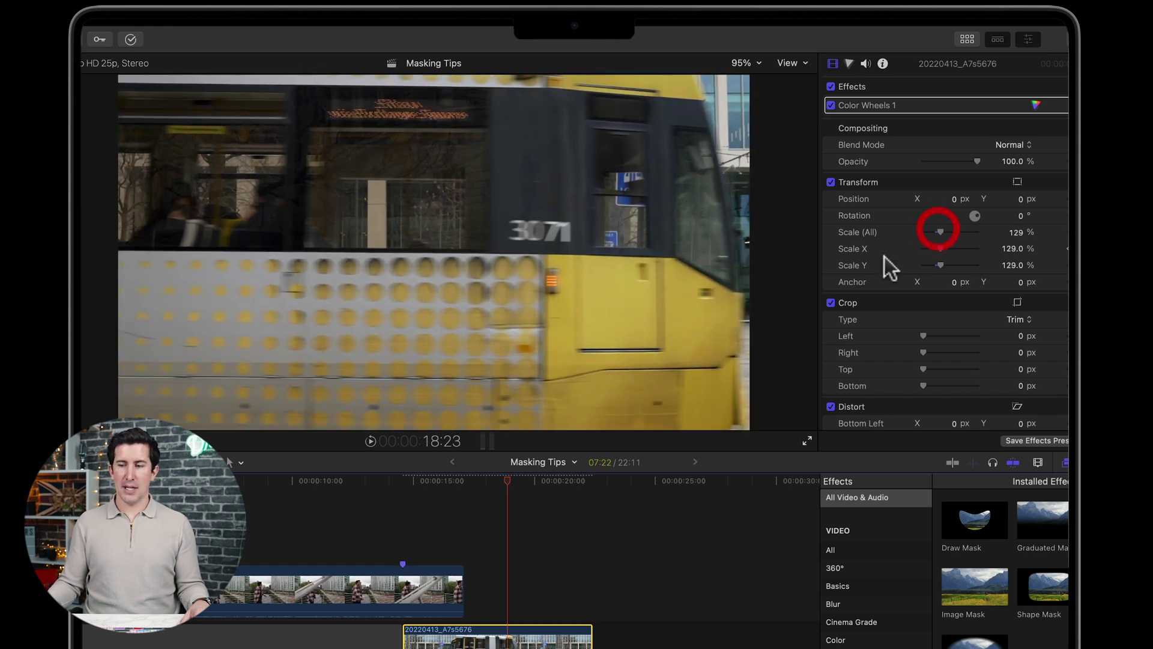
{"action": "left_click", "coordinate": [488, 480]}
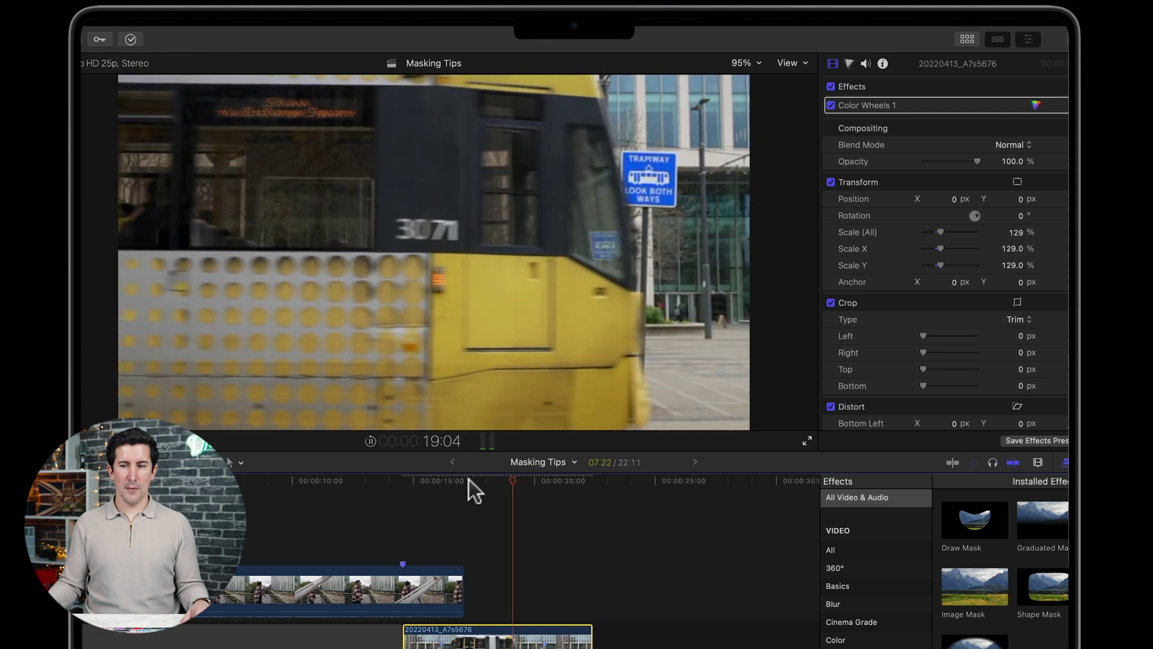
{"action": "key", "text": "space"}
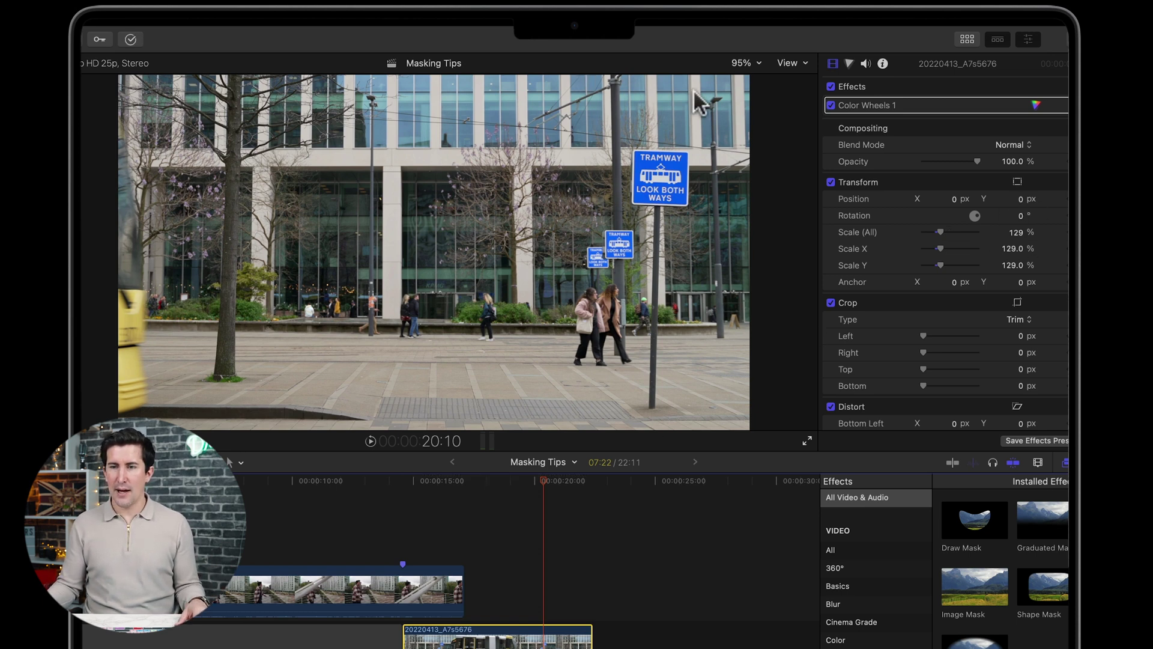
{"action": "left_click", "coordinate": [194, 18]}
{"action": "left_click", "coordinate": [188, 36]}
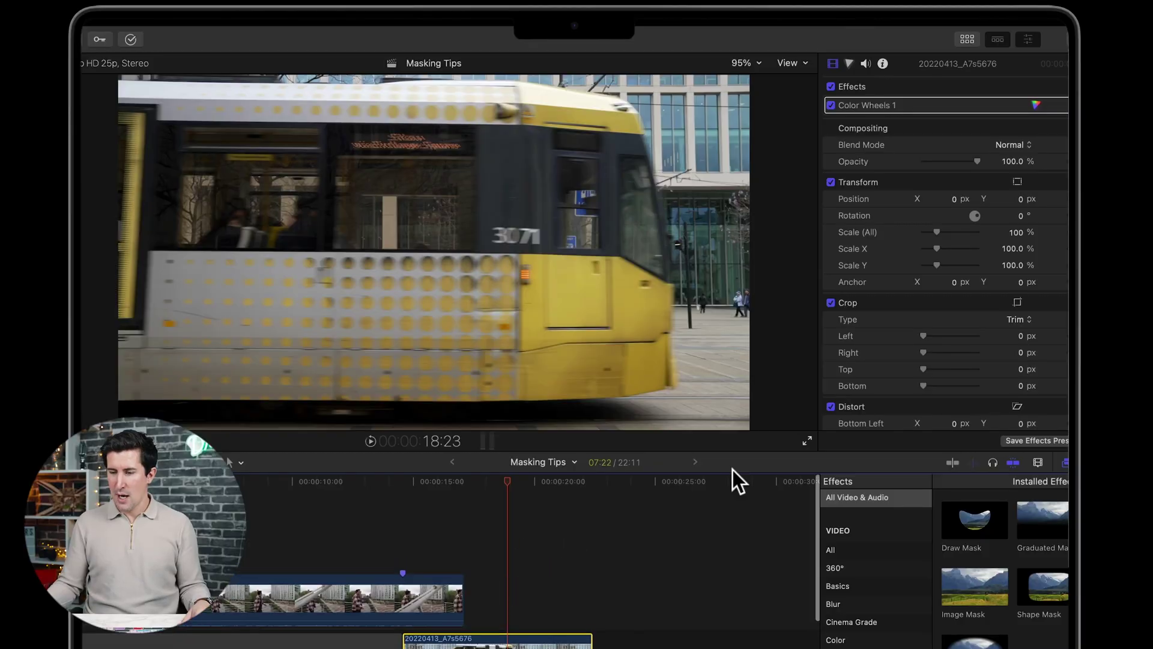
- Duplicate the tram clip onto the layer directly above the original and go to 19:01
{"action": "left_click", "coordinate": [548, 601]}
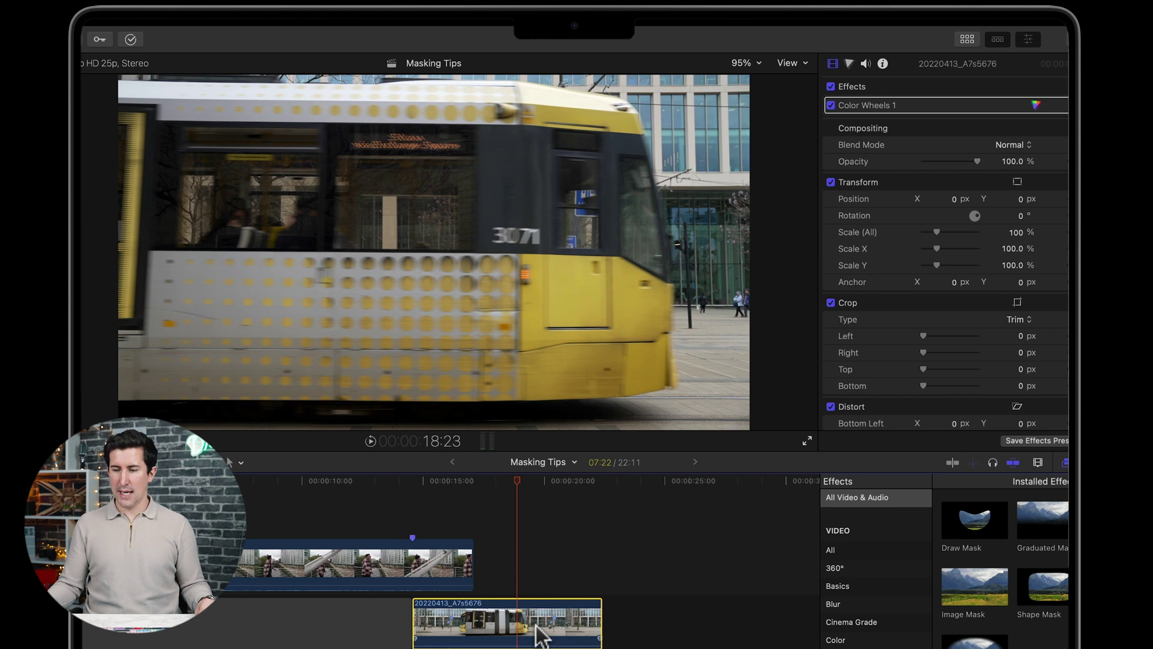
{"action": "left_click_drag", "start_coordinate": [544, 616], "coordinate": [544, 562]}
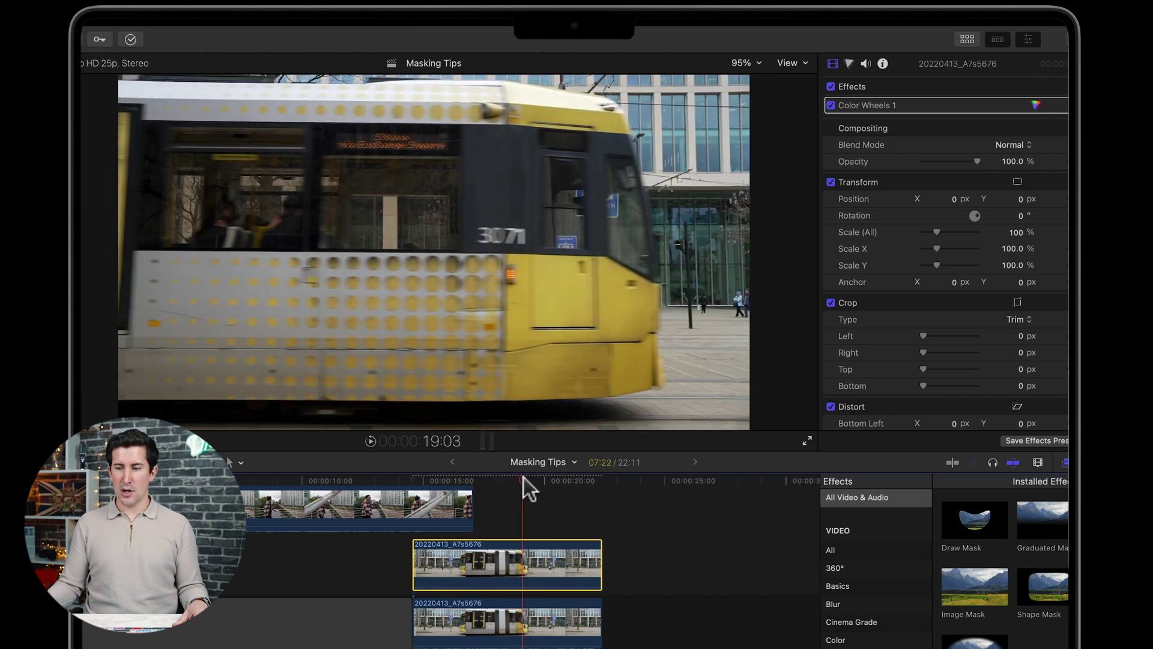
{"action": "left_click", "coordinate": [521, 480]}
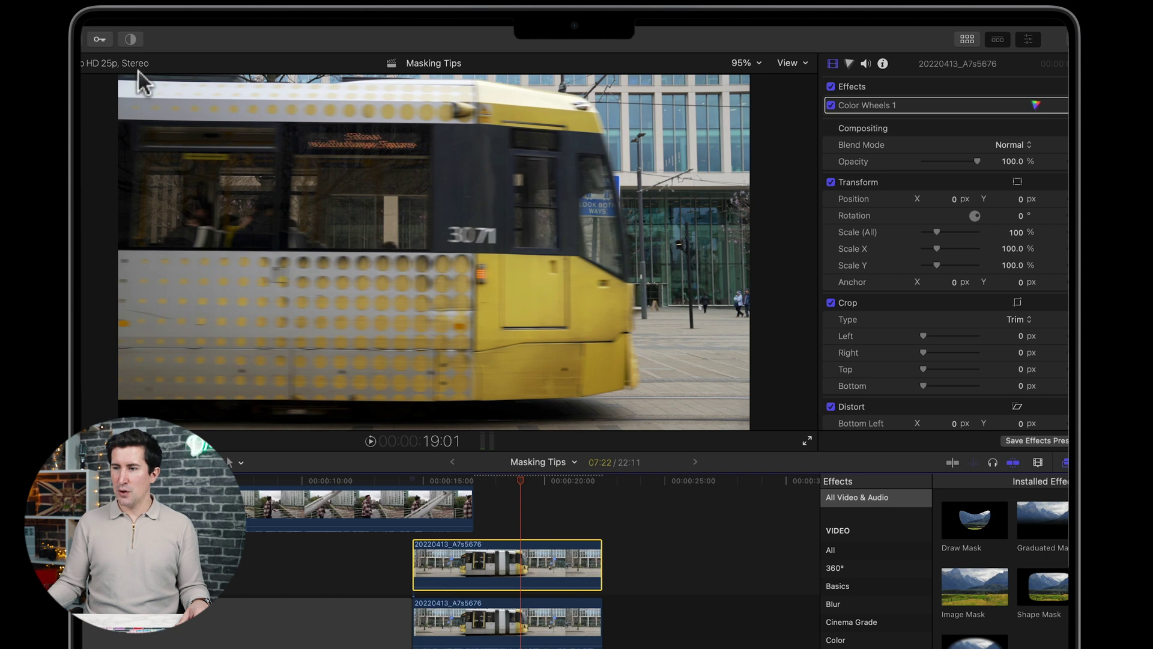
- Add a 360° Custom 3D title above the duplicated tram clip, spanning 19:01, and select it
{"action": "left_click", "coordinate": [964, 40]}
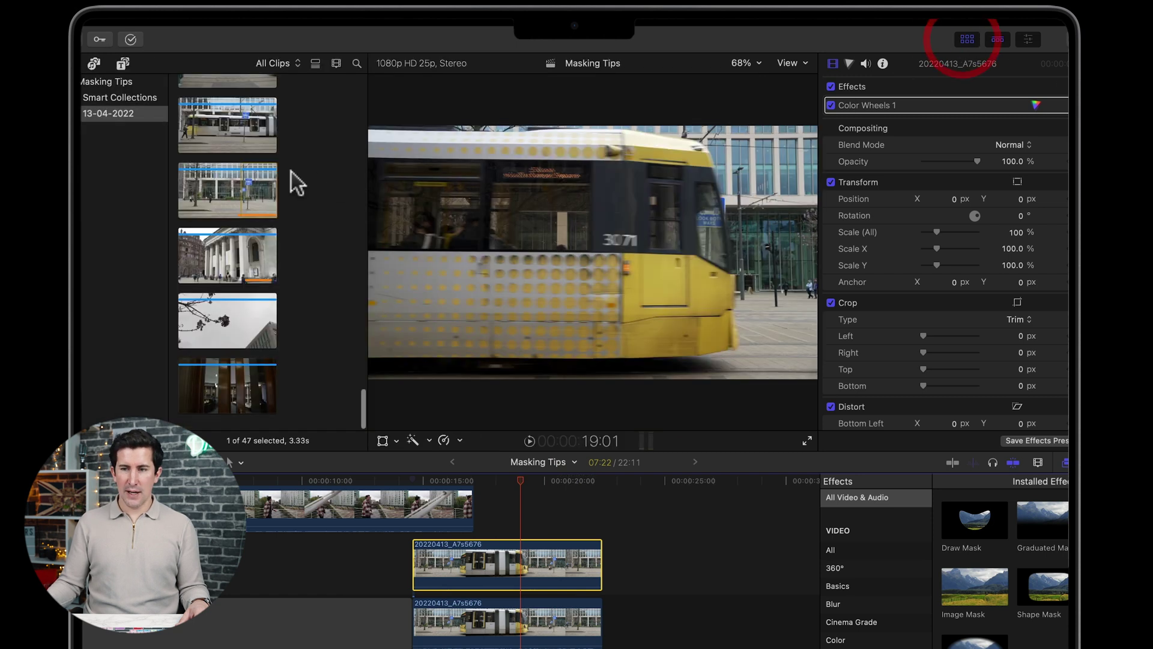
{"action": "left_click", "coordinate": [123, 63]}
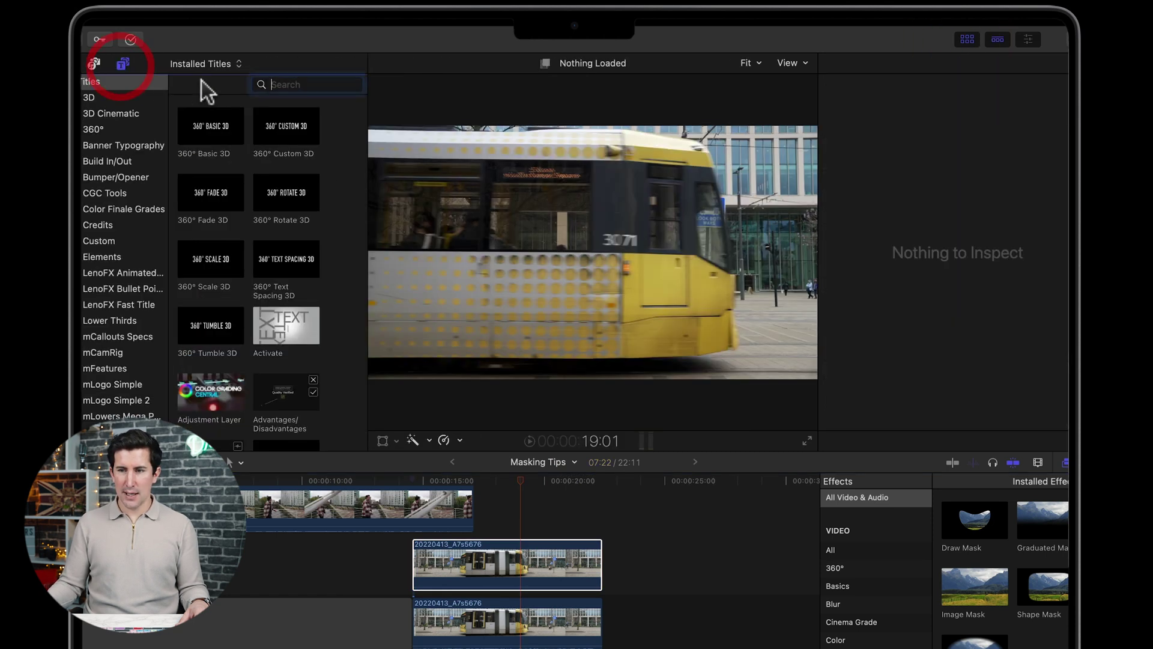
{"action": "left_click", "coordinate": [214, 125]}
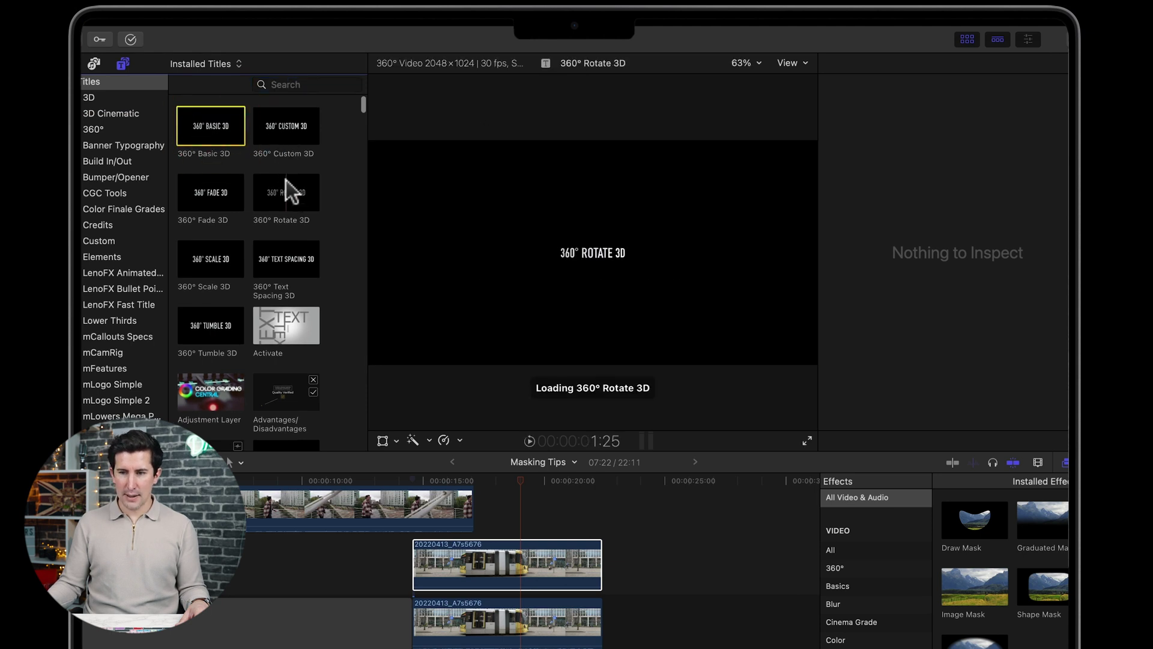
{"action": "scroll", "coordinate": [285, 181], "scroll_direction": "down", "scroll_amount": 1}
{"action": "scroll", "coordinate": [273, 198], "scroll_direction": "down", "scroll_amount": 10}
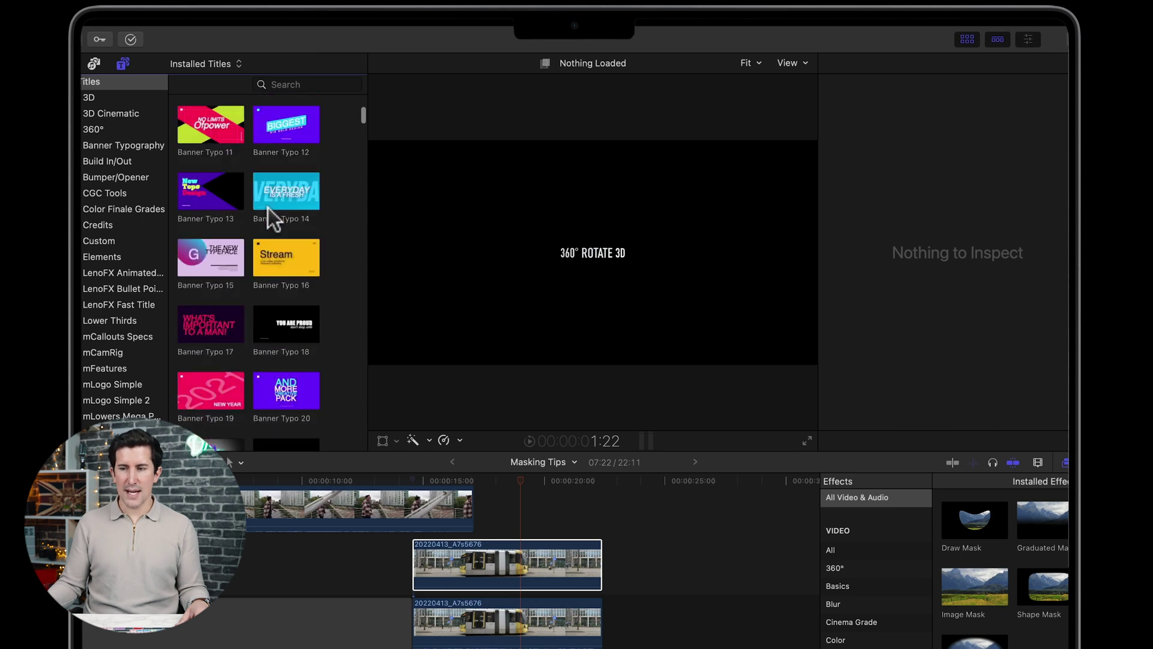
{"action": "scroll", "coordinate": [268, 208], "scroll_direction": "up", "scroll_amount": 10}
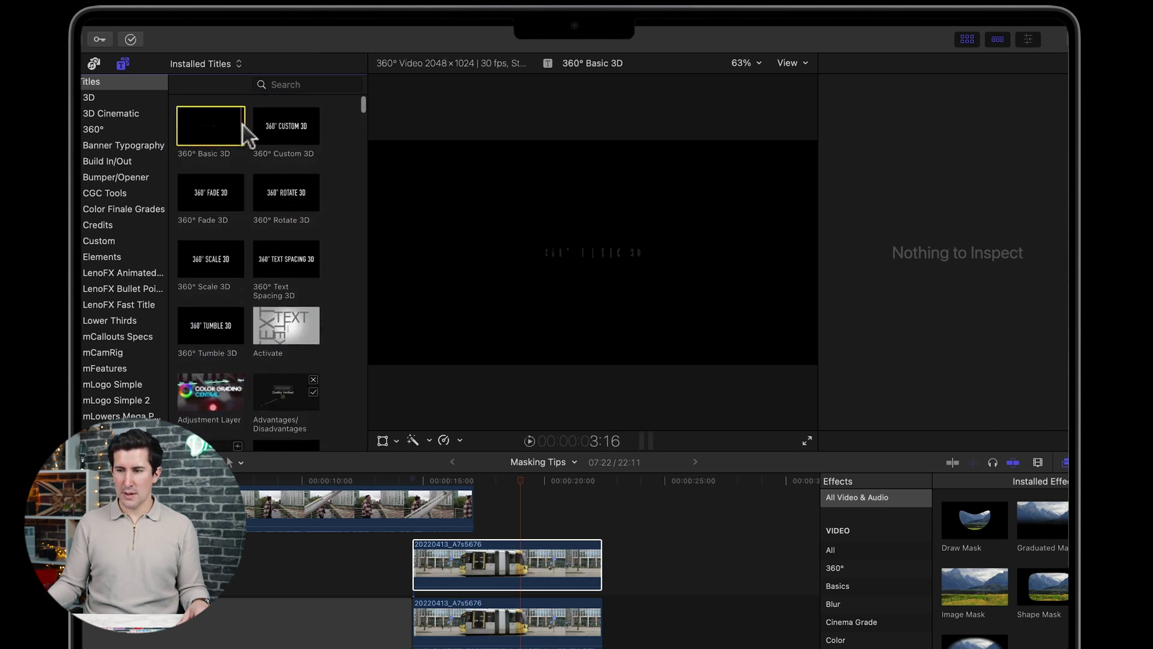
{"action": "left_click", "coordinate": [286, 129]}
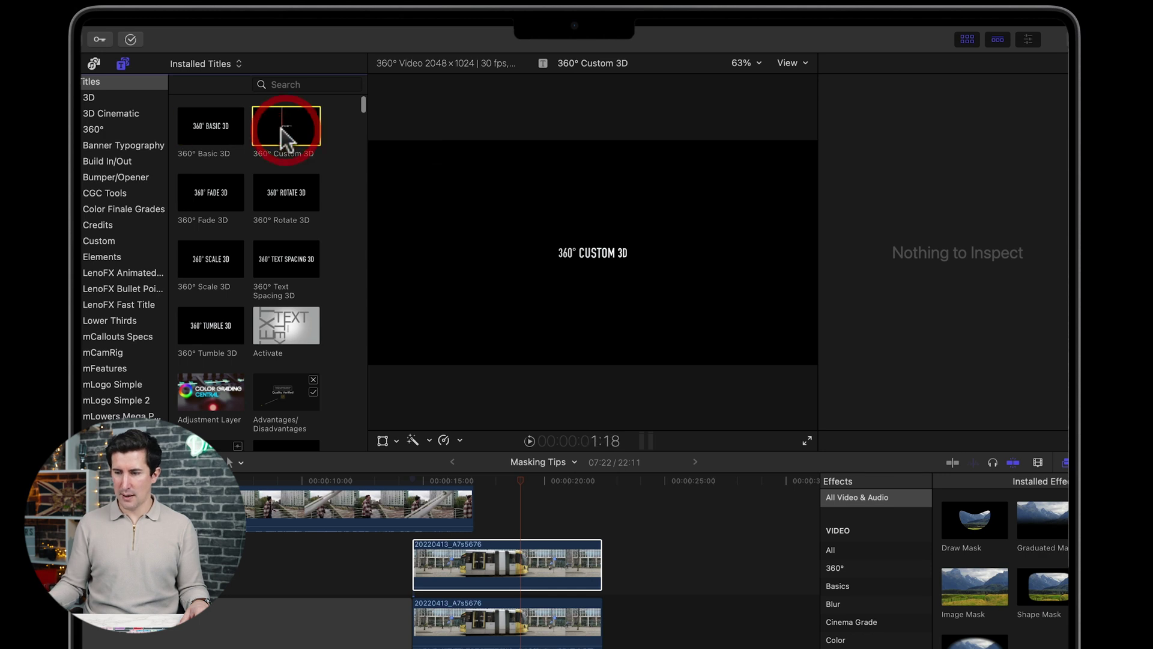
{"action": "left_click_drag", "start_coordinate": [492, 493], "coordinate": [492, 524]}
{"action": "key", "text": "super+4"}
{"action": "left_click", "coordinate": [578, 254]}
{"action": "left_click", "coordinate": [541, 524]}
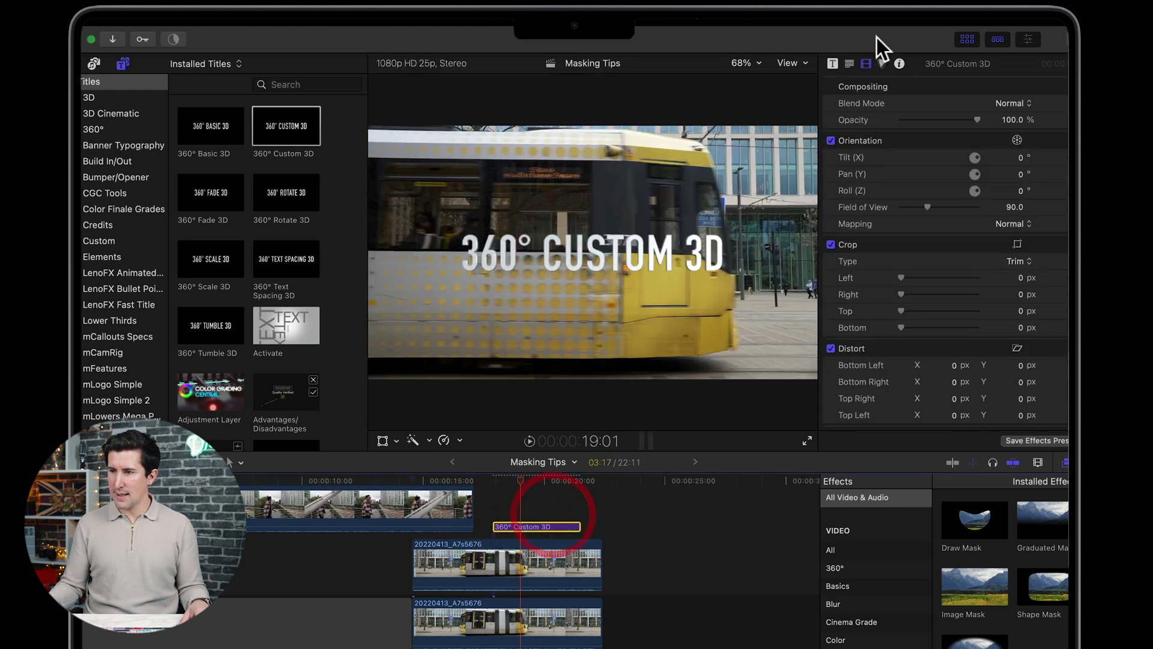
- Replace the 360° Custom 3D title's text with MANCHESTER
{"action": "left_click", "coordinate": [966, 39]}
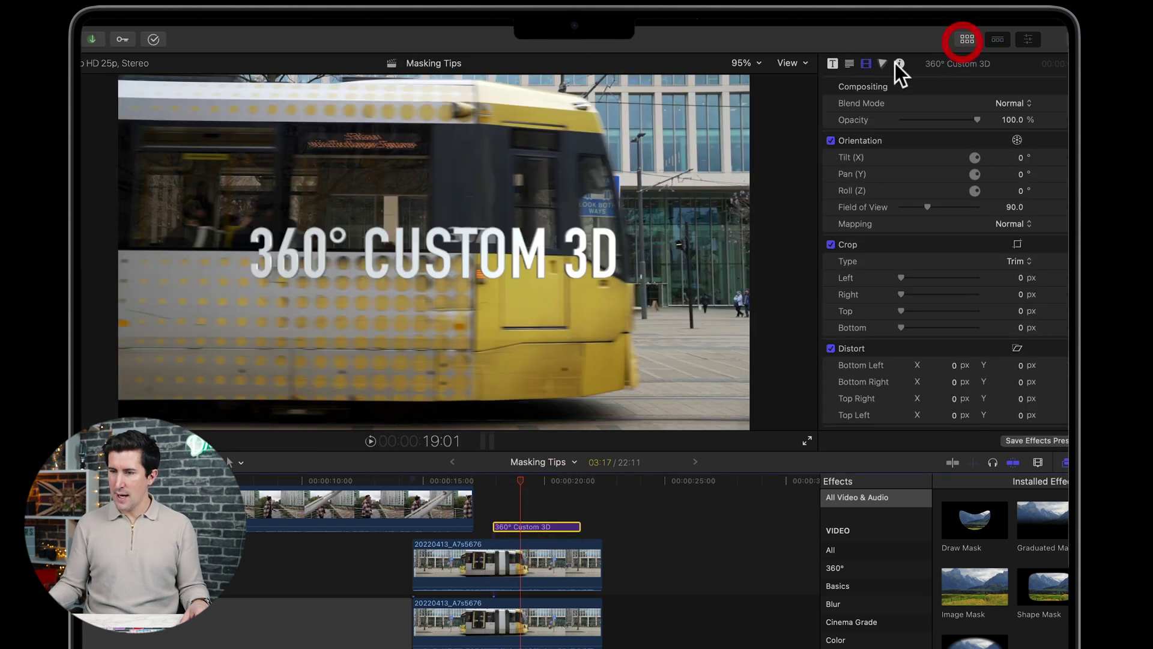
{"action": "left_click", "coordinate": [832, 63]}
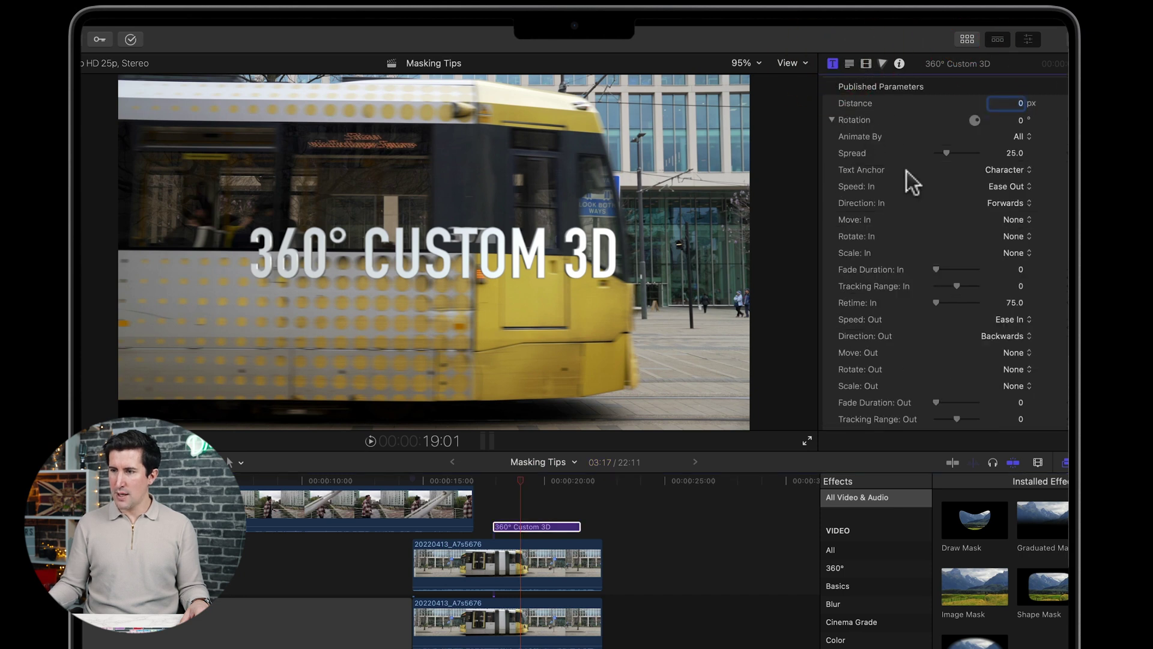
{"action": "left_click", "coordinate": [850, 63]}
{"action": "left_click", "coordinate": [900, 132]}
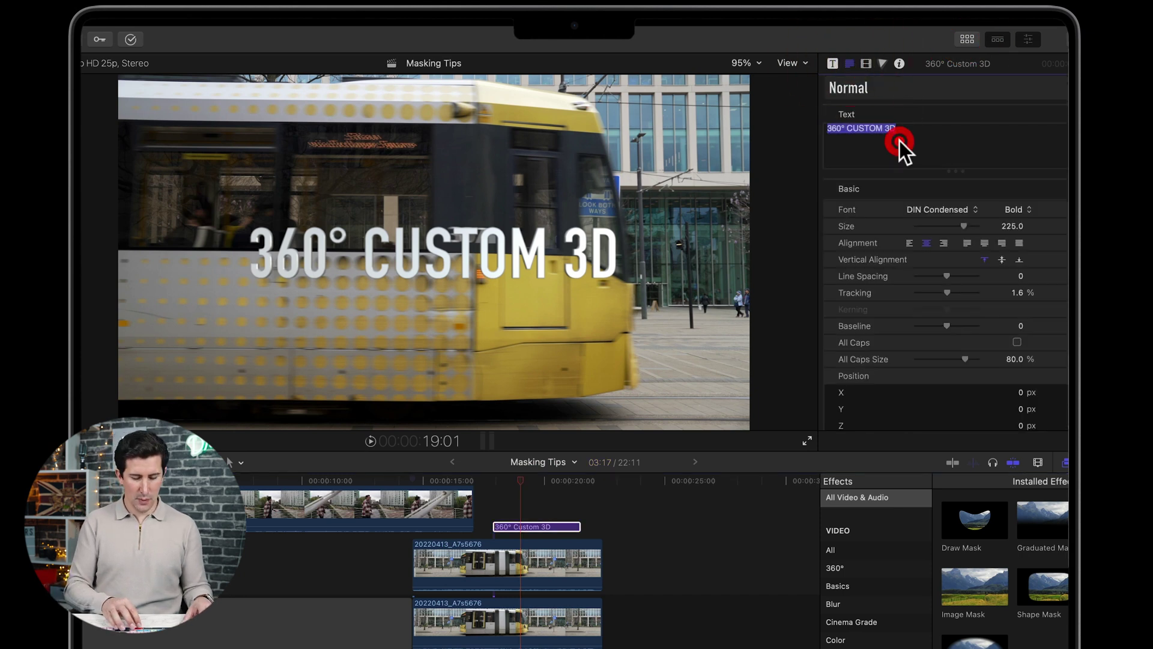
{"action": "type", "text": "MANCHESTER"}
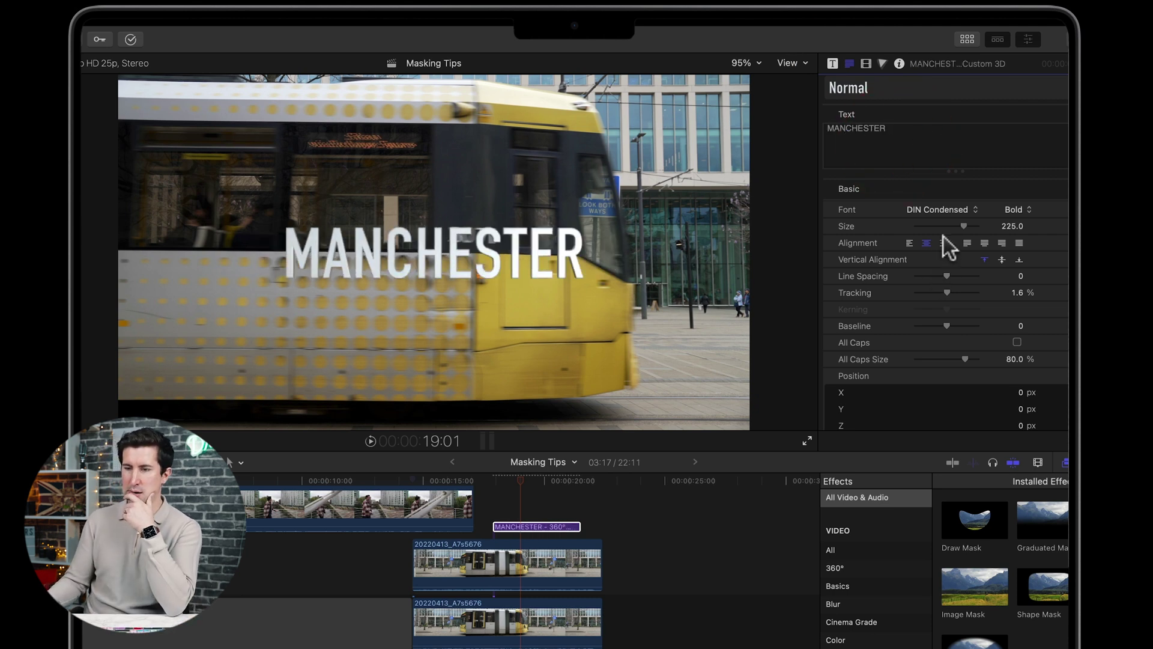
- Enlarge the MANCHESTER lettering beyond size 288 to about 70% of the picture width and position it centrally across the tram
{"action": "left_click_drag", "start_coordinate": [962, 226], "coordinate": [979, 227]}
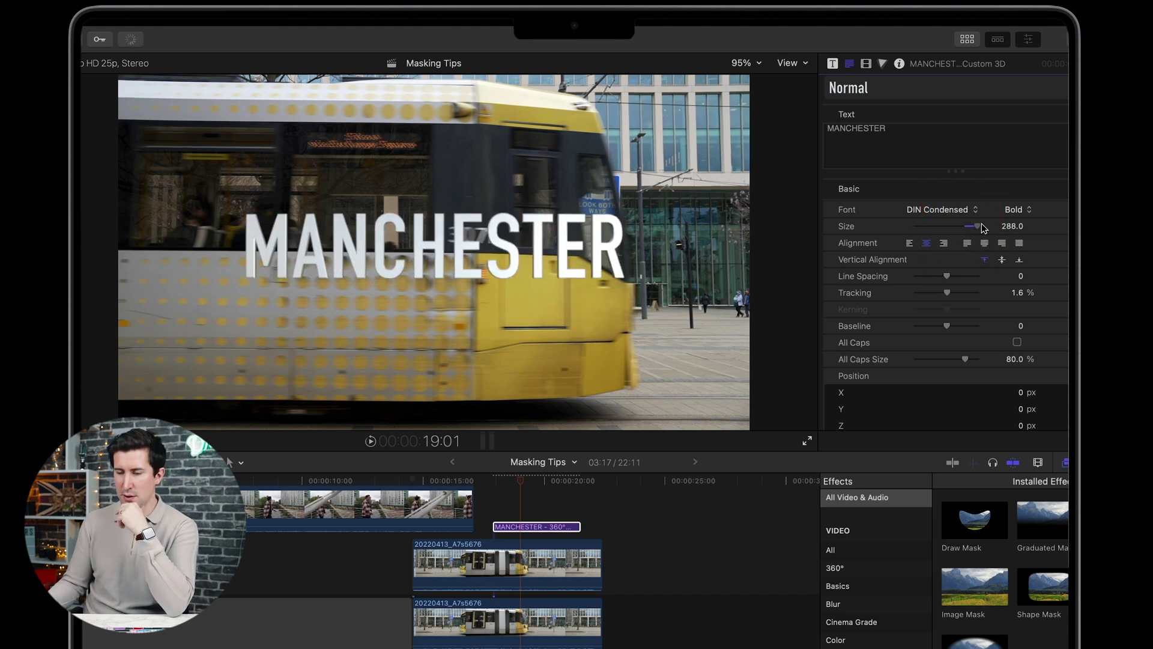
{"action": "scroll", "coordinate": [551, 505], "scroll_direction": "down", "scroll_amount": 1}
{"action": "left_click", "coordinate": [502, 277]}
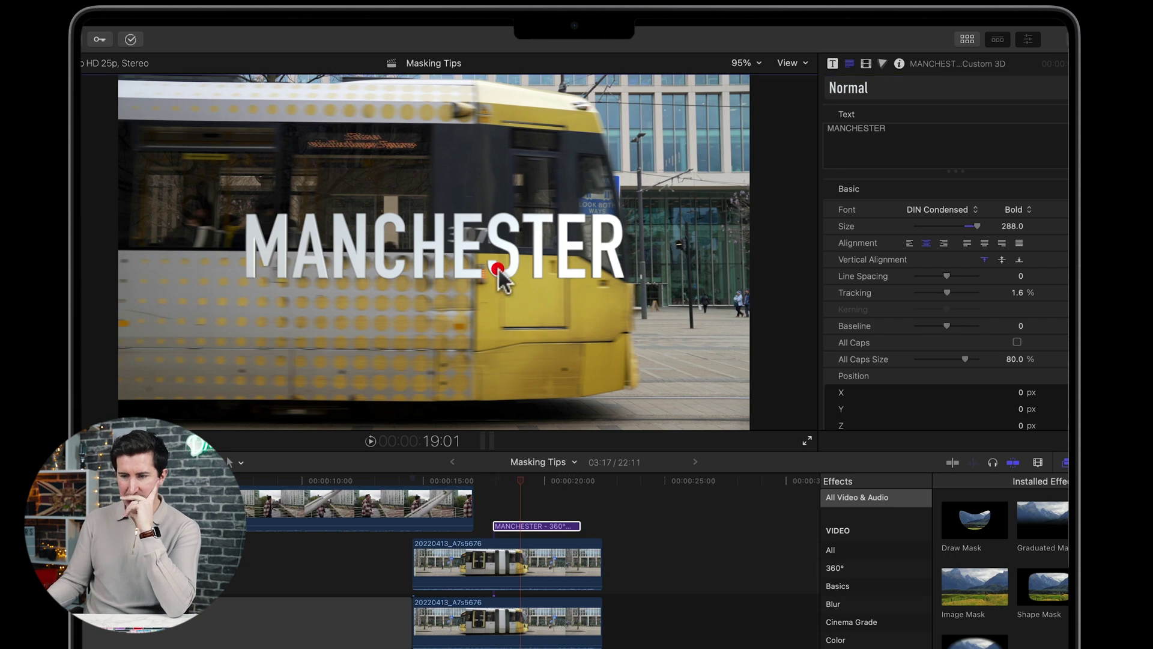
{"action": "left_click_drag", "start_coordinate": [438, 258], "coordinate": [442, 257]}
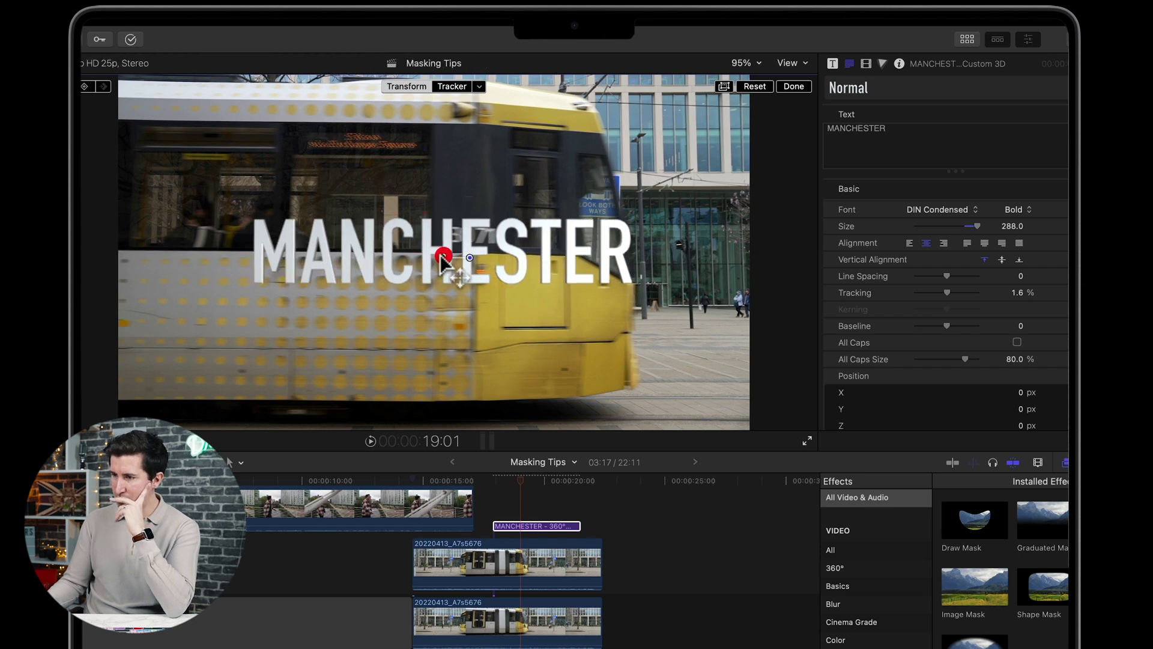
{"action": "left_click_drag", "start_coordinate": [1011, 226], "coordinate": [1035, 226]}
{"action": "left_click_drag", "start_coordinate": [485, 284], "coordinate": [484, 289]}
- Change the Plastic material colour of the MANCHESTER title to turquoise and close the colour picker
{"action": "scroll", "coordinate": [1018, 290], "scroll_direction": "down", "scroll_amount": 10}
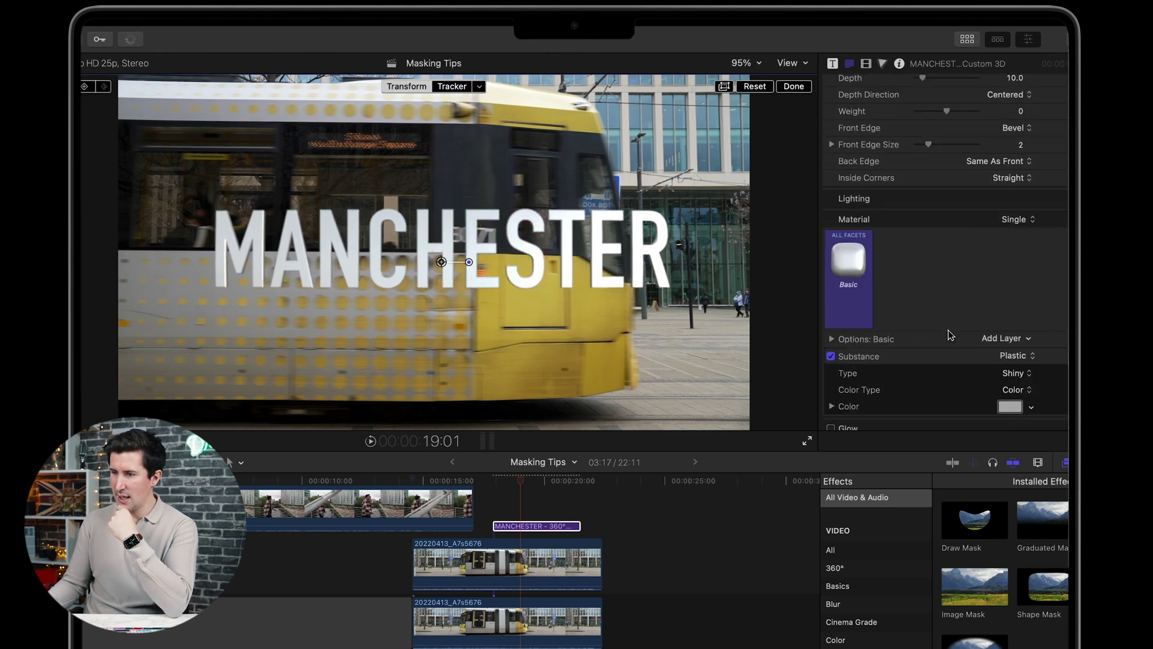
{"action": "scroll", "coordinate": [961, 360], "scroll_direction": "down", "scroll_amount": 2}
{"action": "left_click", "coordinate": [1011, 381]}
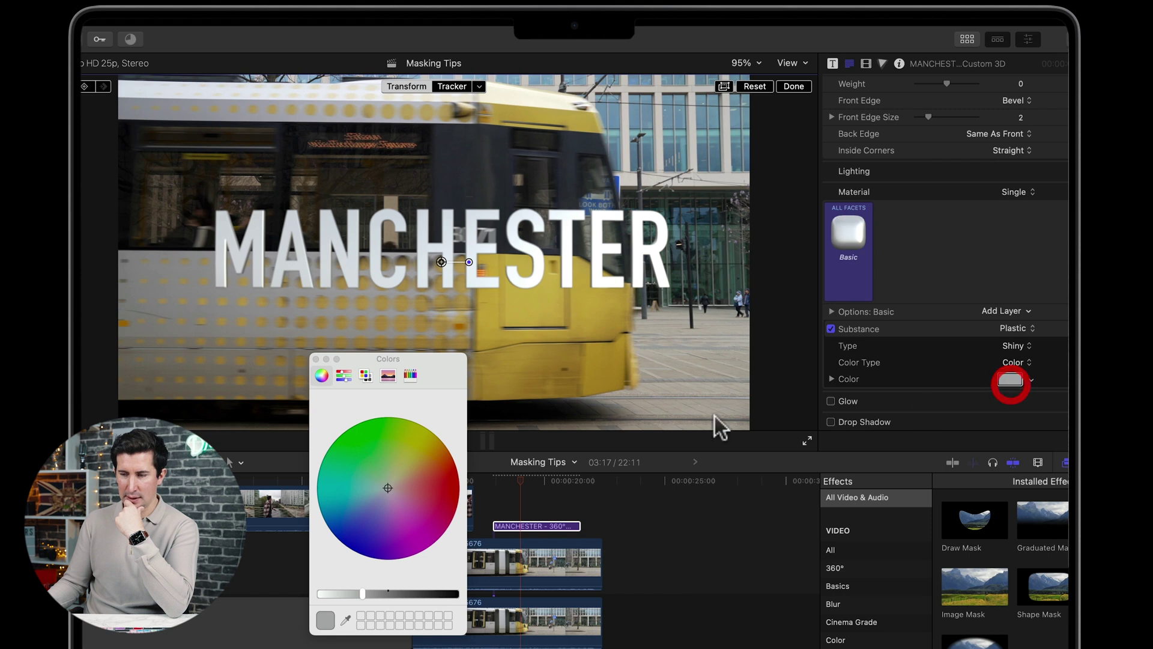
{"action": "left_click_drag", "start_coordinate": [450, 516], "coordinate": [340, 485]}
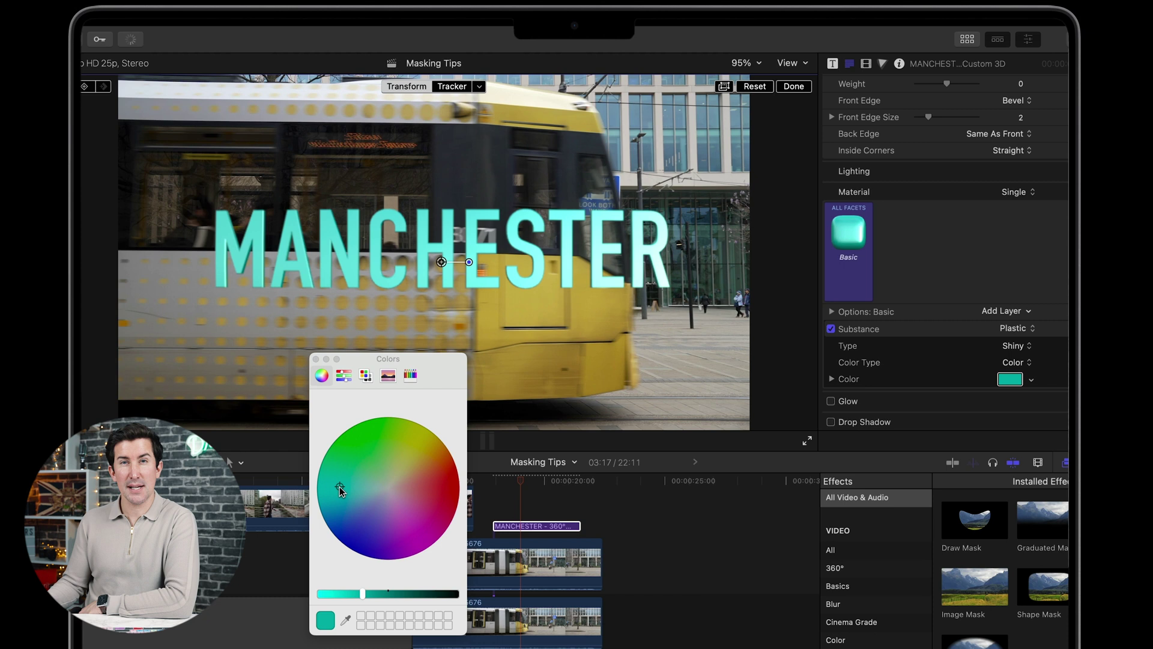
{"action": "left_click", "coordinate": [340, 487]}
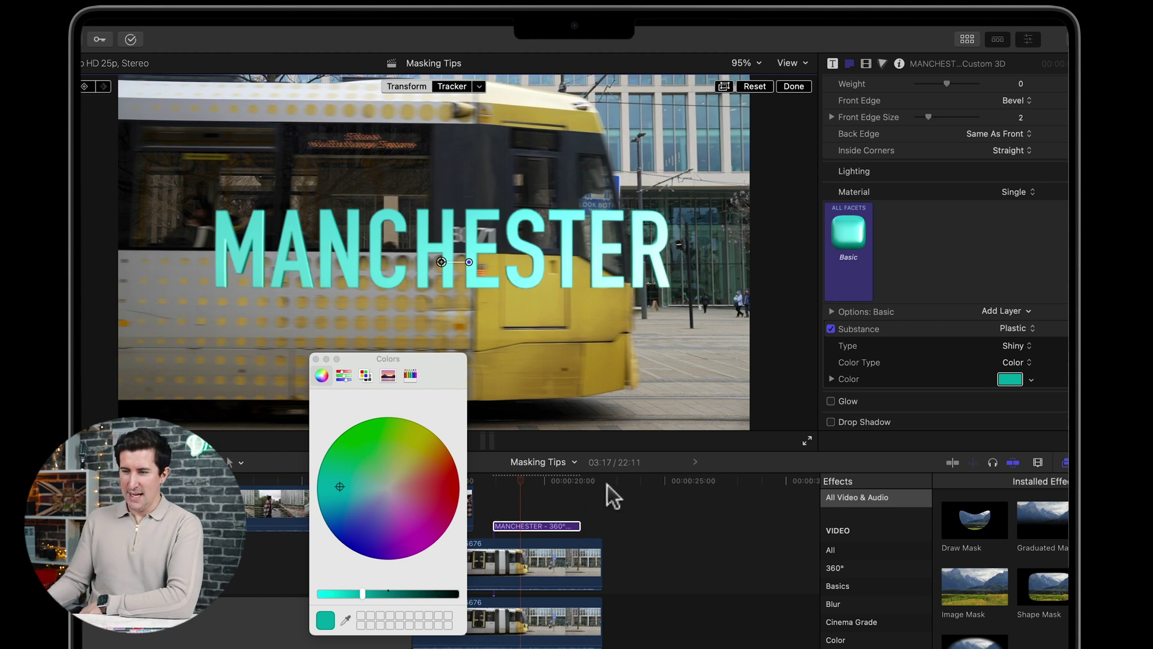
{"action": "left_click", "coordinate": [527, 478]}
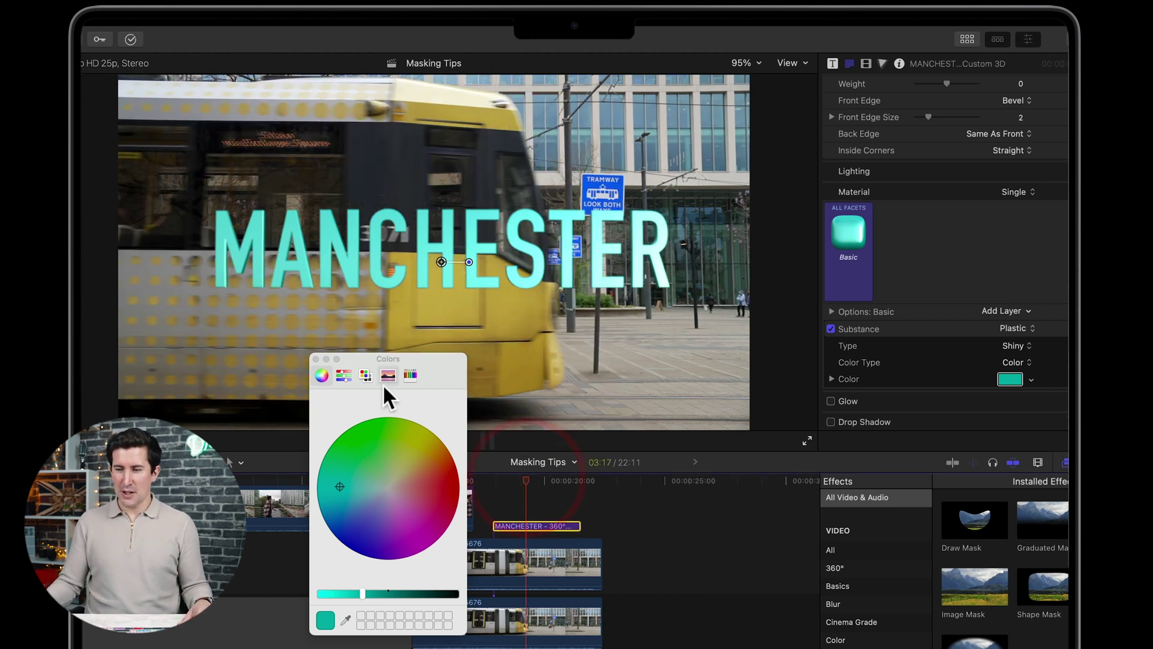
{"action": "left_click", "coordinate": [316, 359]}
- Move the MANCHESTER title between the two tram clips and apply the Shape Mask effect to the upper tram clip
{"action": "left_click_drag", "start_coordinate": [553, 527], "coordinate": [573, 593]}
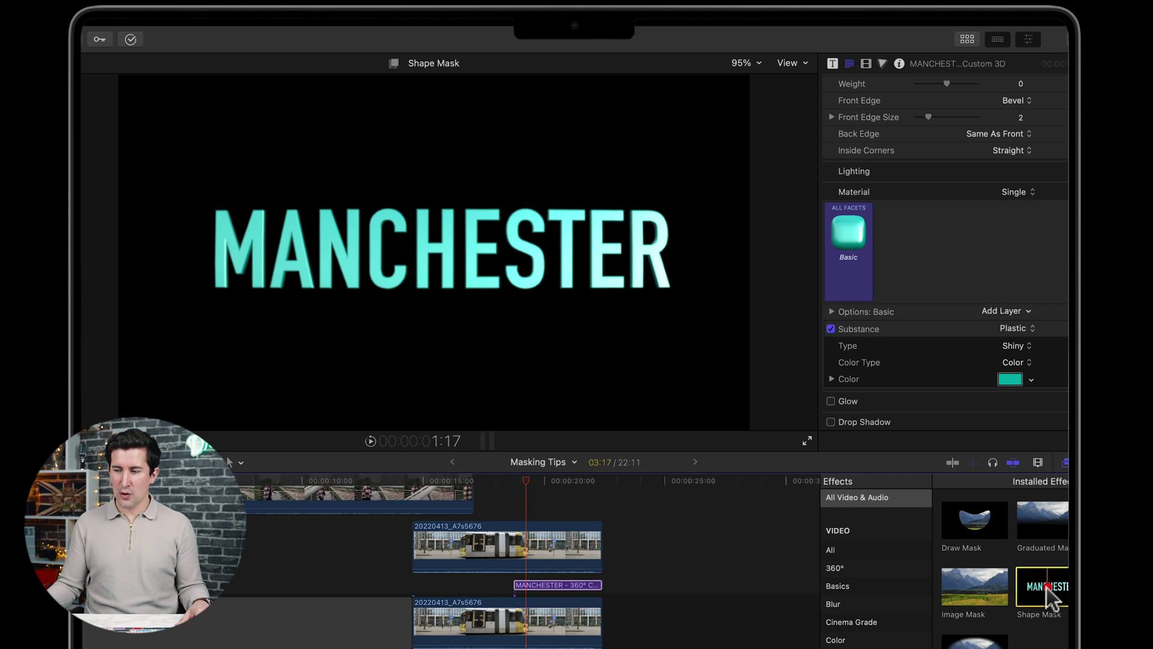
{"action": "left_click_drag", "start_coordinate": [1049, 589], "coordinate": [567, 536]}
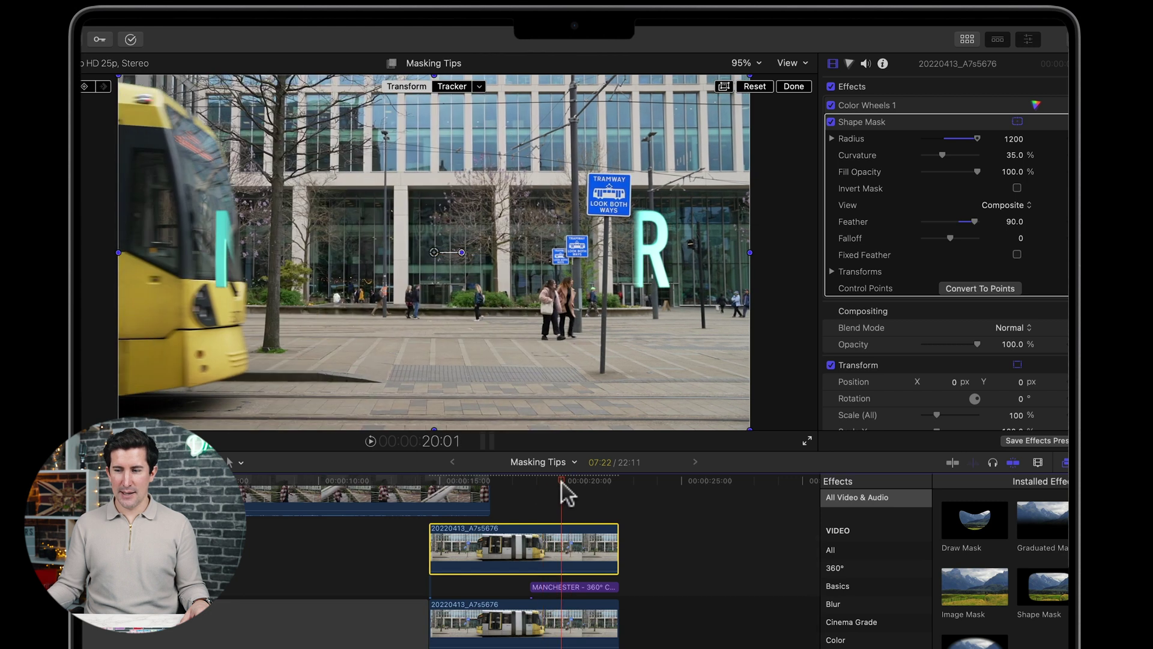
{"action": "left_click", "coordinate": [550, 491]}
{"action": "left_click", "coordinate": [565, 545]}
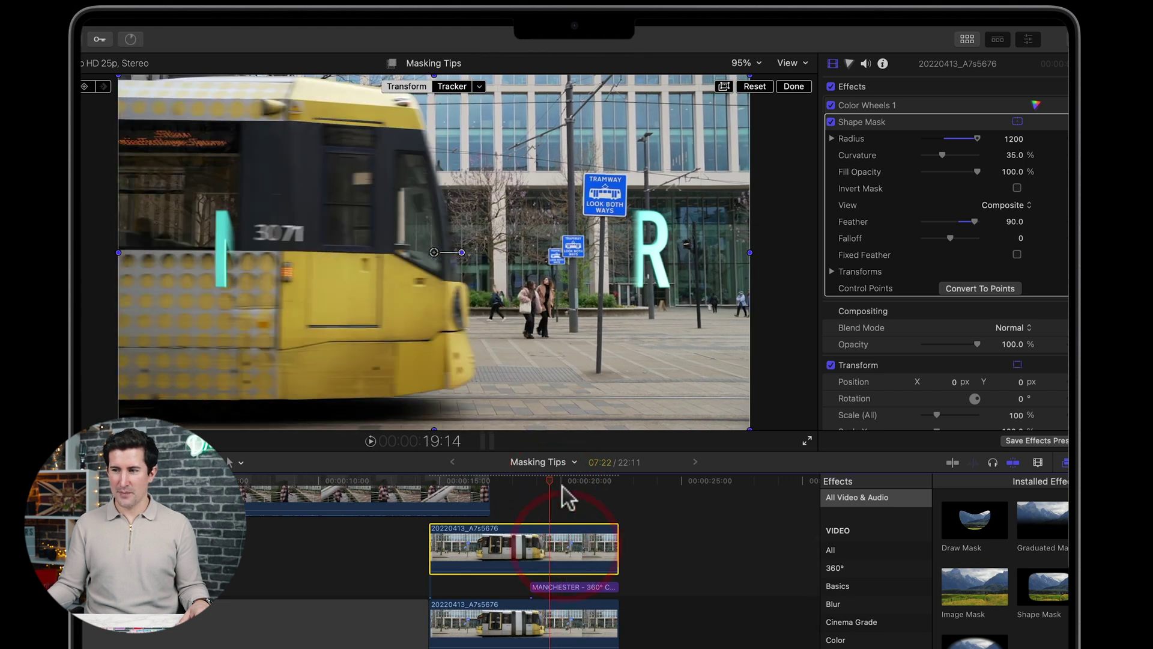
- Show the Shape Mask's outline on the upper tram clip and shift the mask back over the tram
{"action": "left_click", "coordinate": [878, 123]}
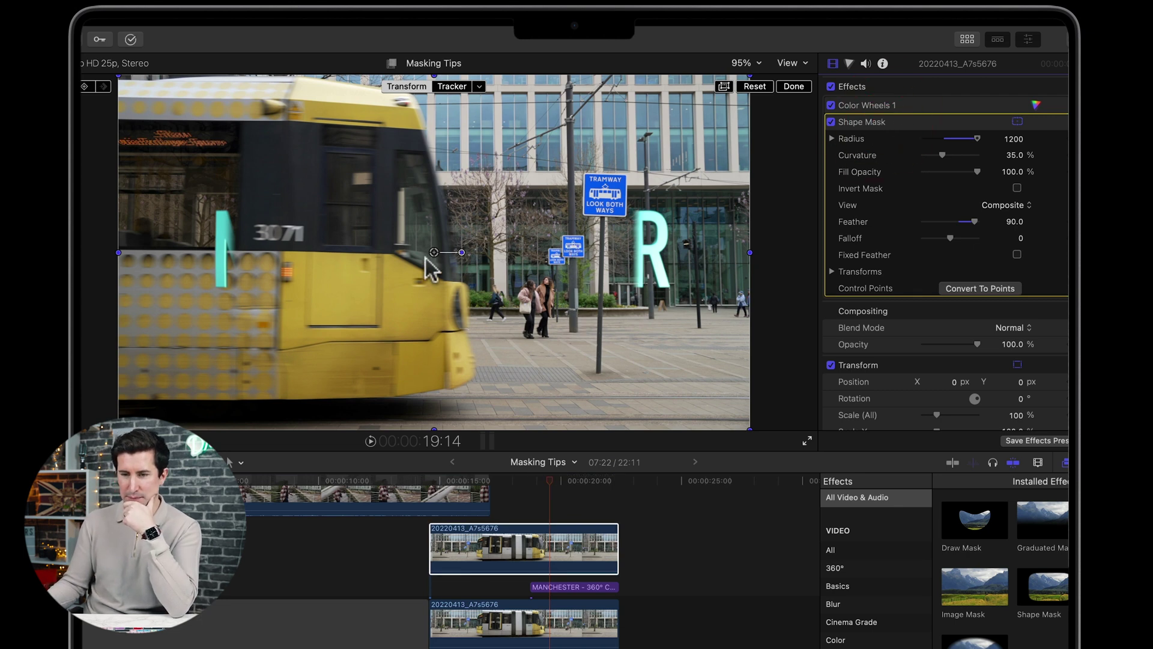
{"action": "left_click", "coordinate": [397, 263]}
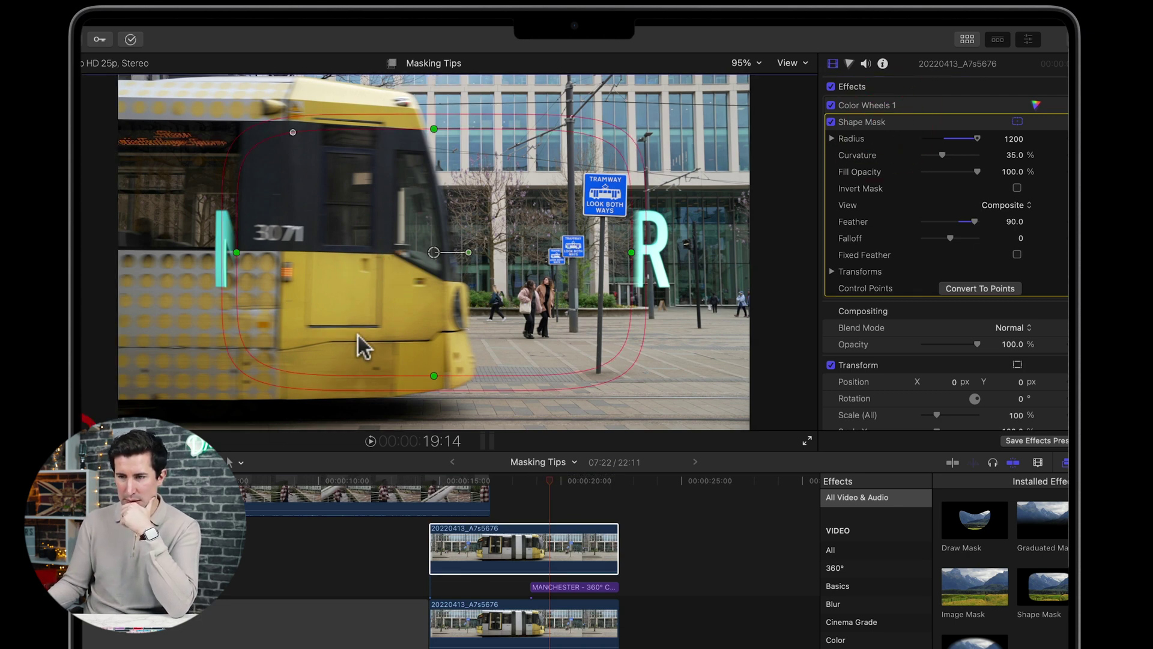
{"action": "left_click", "coordinate": [366, 287]}
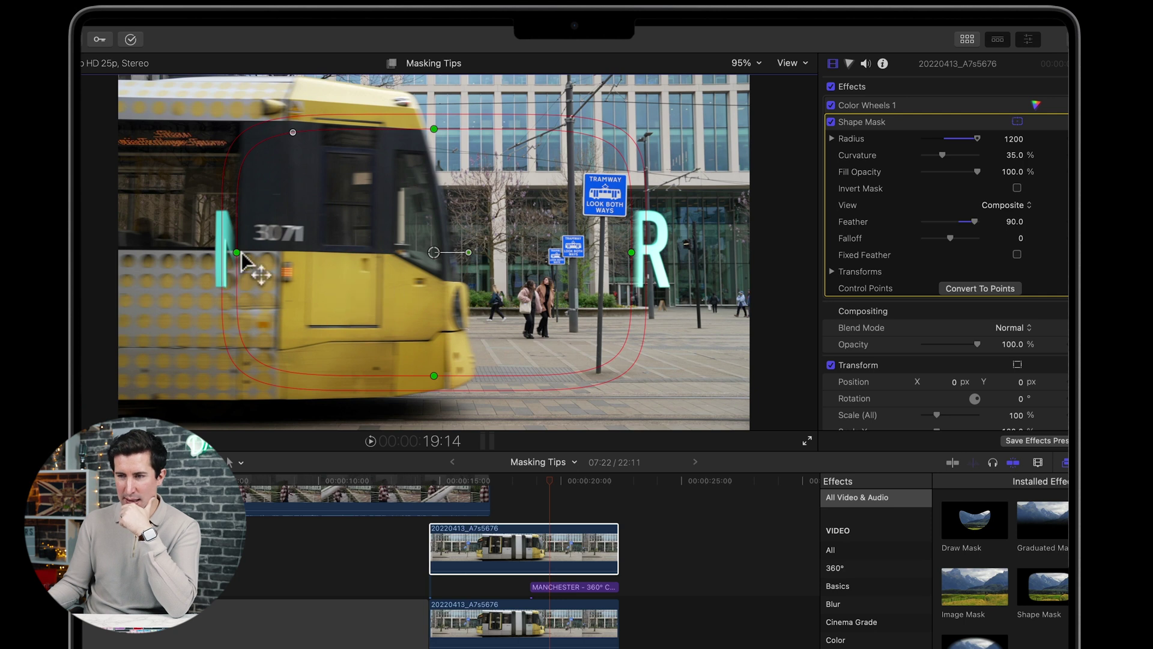
{"action": "left_click_drag", "start_coordinate": [326, 267], "coordinate": [239, 251]}
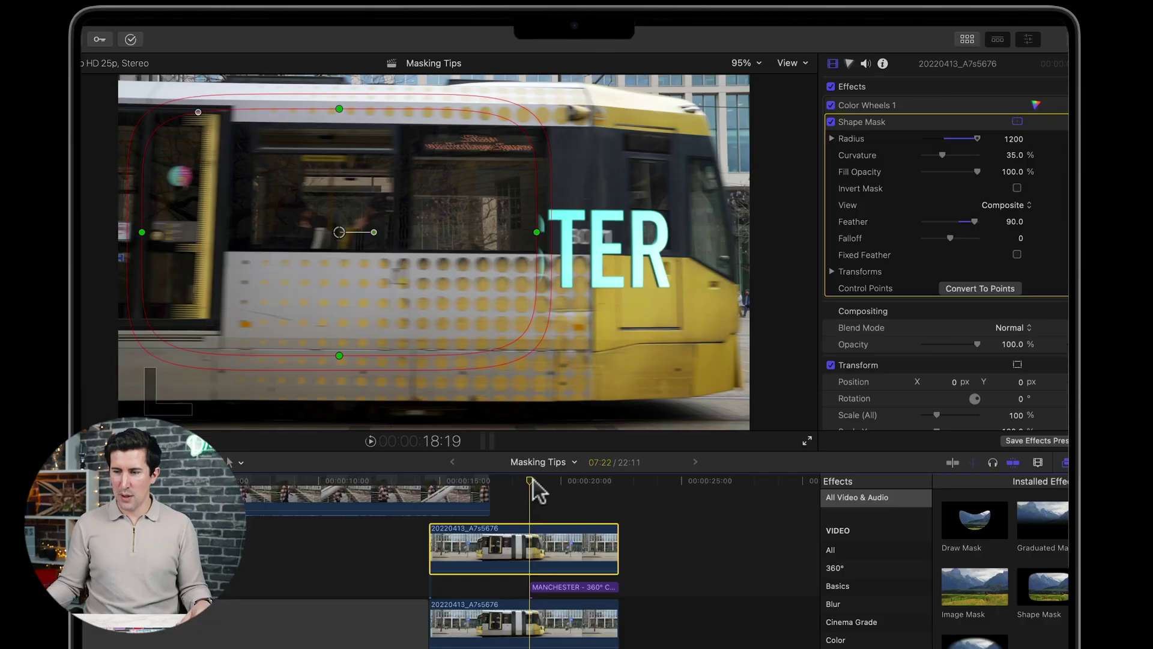
- Go to the start of the MANCHESTER title and place a marker on the upper tram clip at 18:18
{"action": "left_click", "coordinate": [531, 480]}
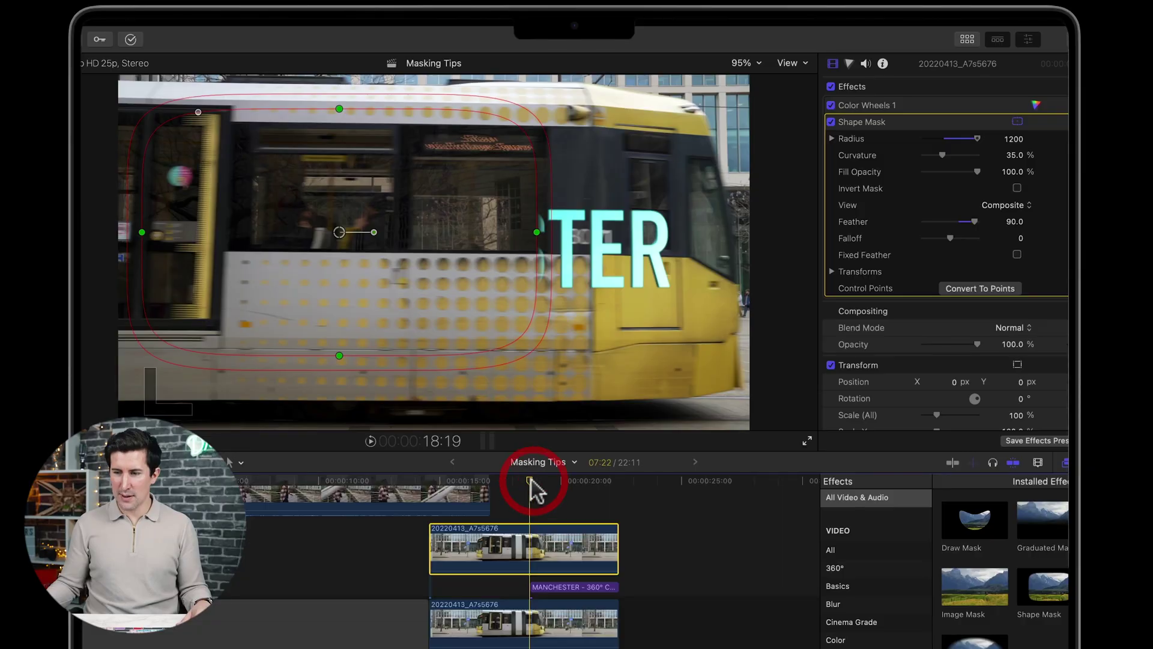
{"action": "left_click", "coordinate": [541, 481]}
{"action": "left_click", "coordinate": [532, 480]}
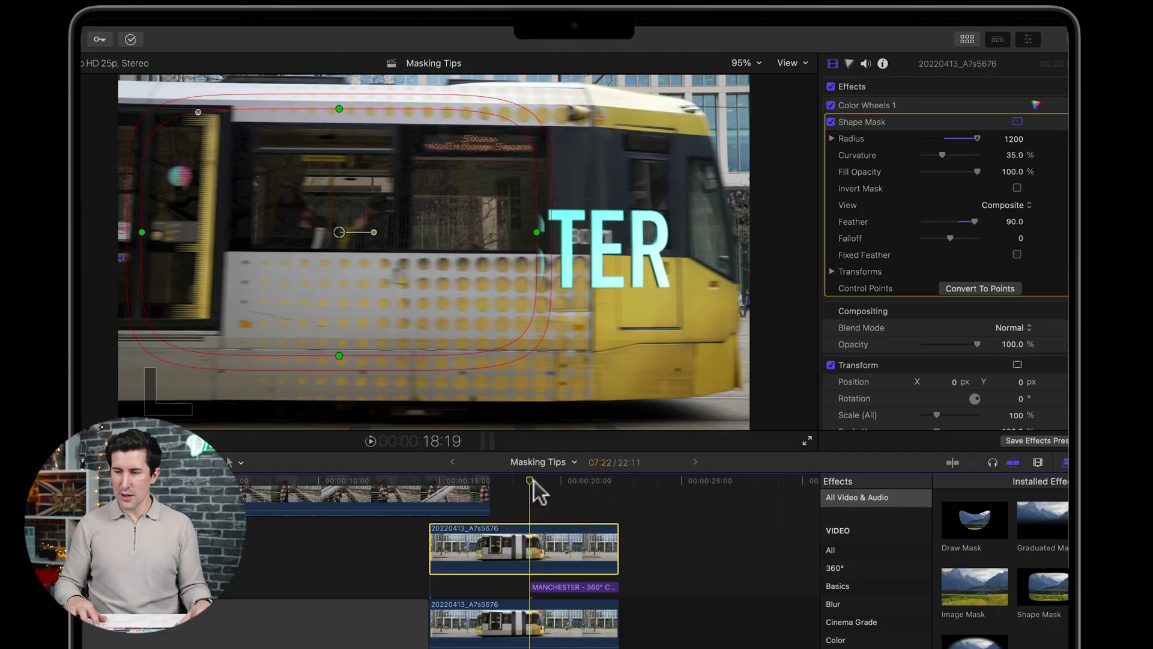
{"action": "left_click_drag", "start_coordinate": [532, 480], "coordinate": [533, 480]}
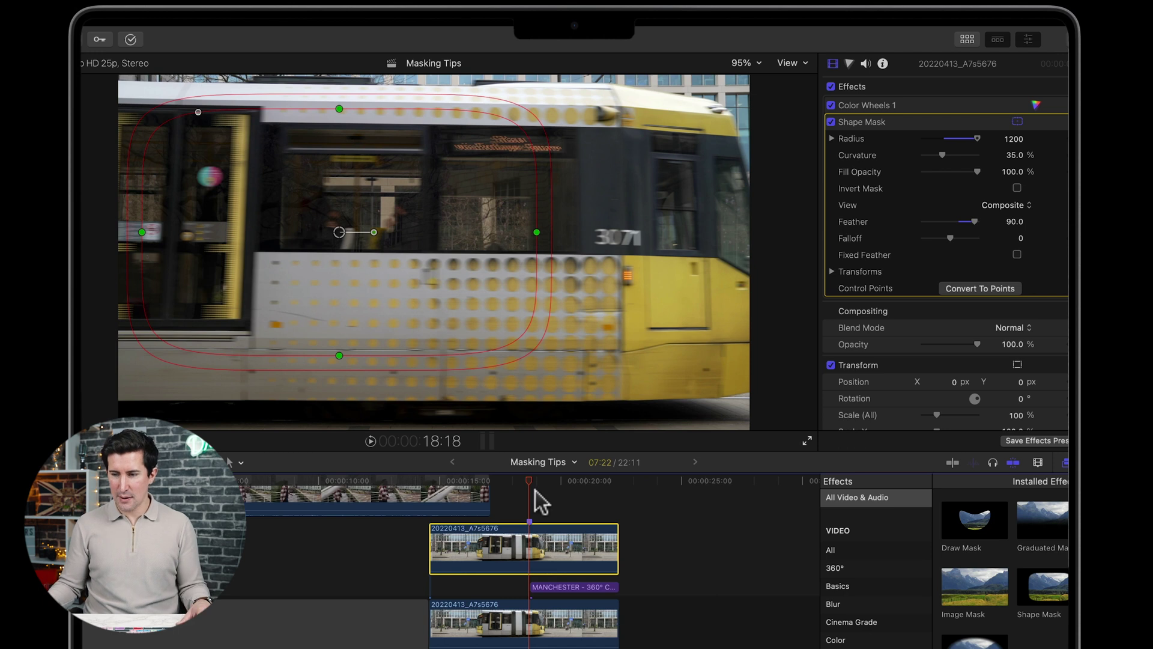
{"action": "left_click", "coordinate": [533, 583]}
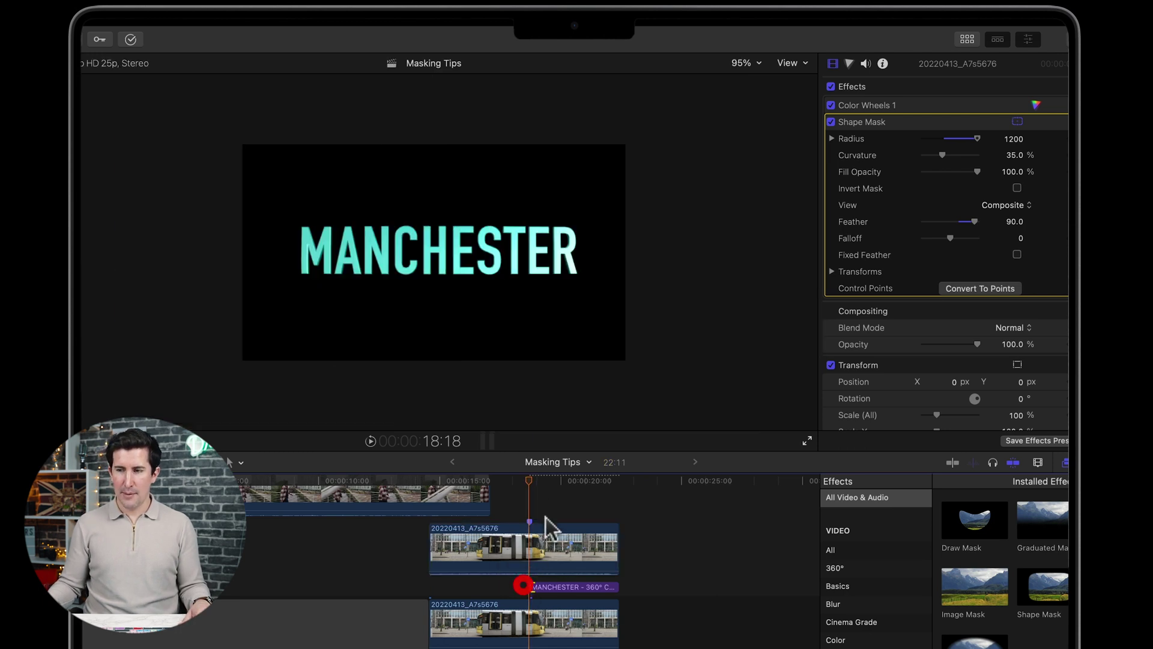
{"action": "left_click", "coordinate": [547, 533]}
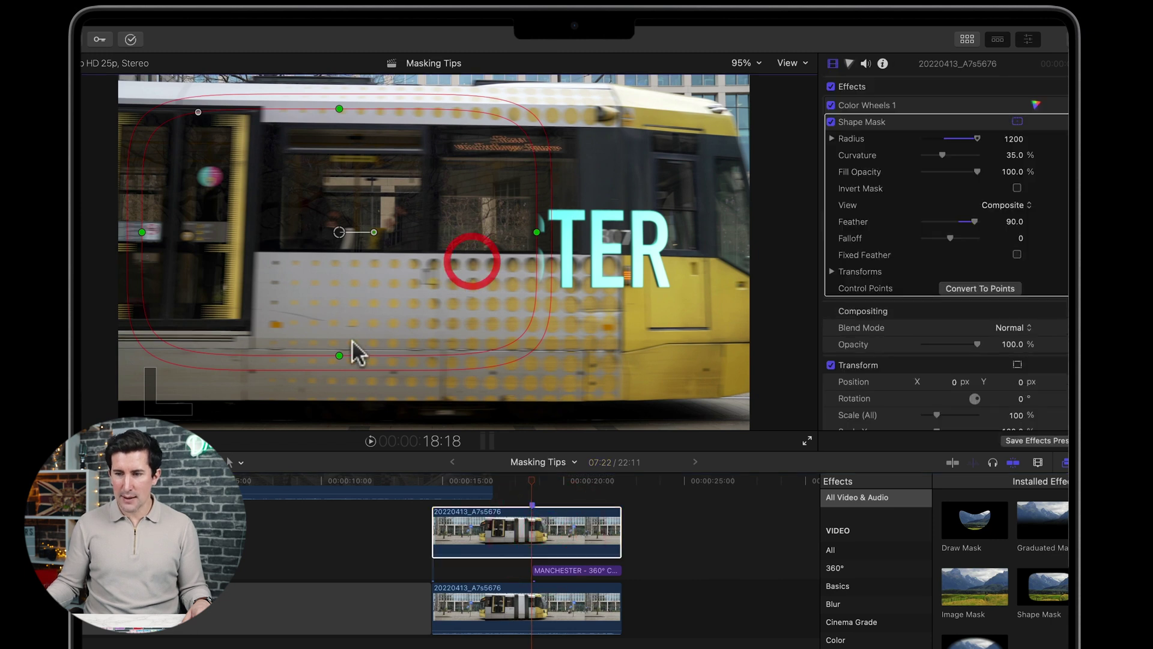
- Stretch the mask at 18:18 past the picture's side edges so it covers the whole visible tram, with the viewer at 50%
{"action": "left_click_drag", "start_coordinate": [339, 355], "coordinate": [332, 411]}
{"action": "left_click_drag", "start_coordinate": [401, 334], "coordinate": [533, 344]}
{"action": "left_click_drag", "start_coordinate": [300, 244], "coordinate": [94, 257]}
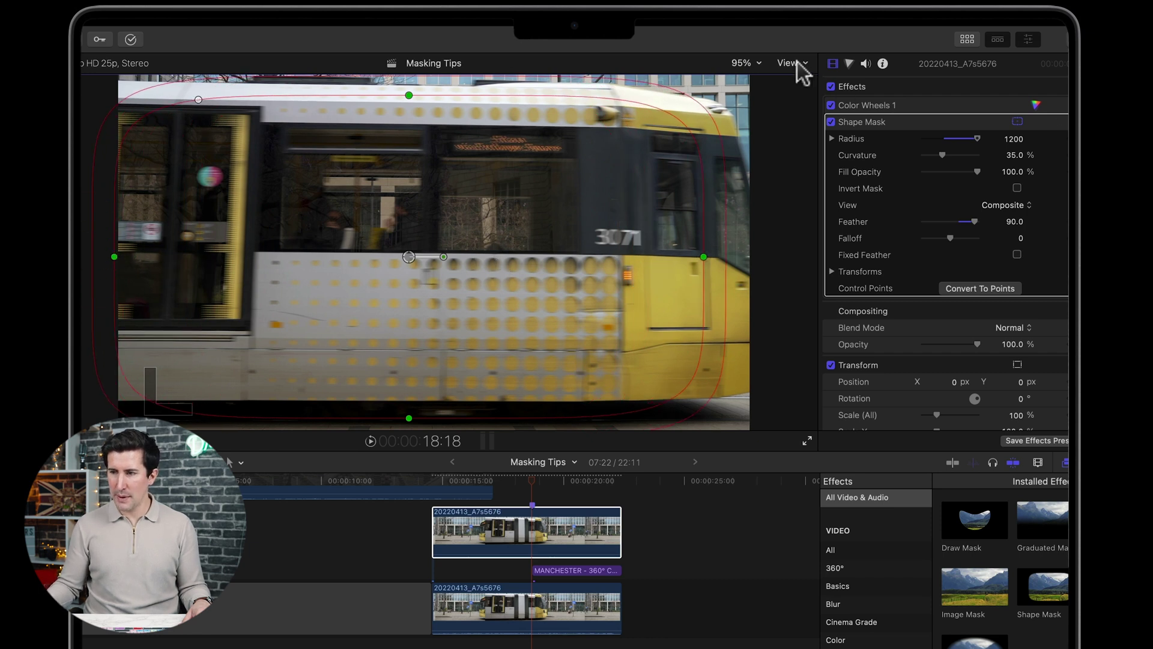
{"action": "left_click", "coordinate": [756, 62]}
{"action": "left_click", "coordinate": [752, 120]}
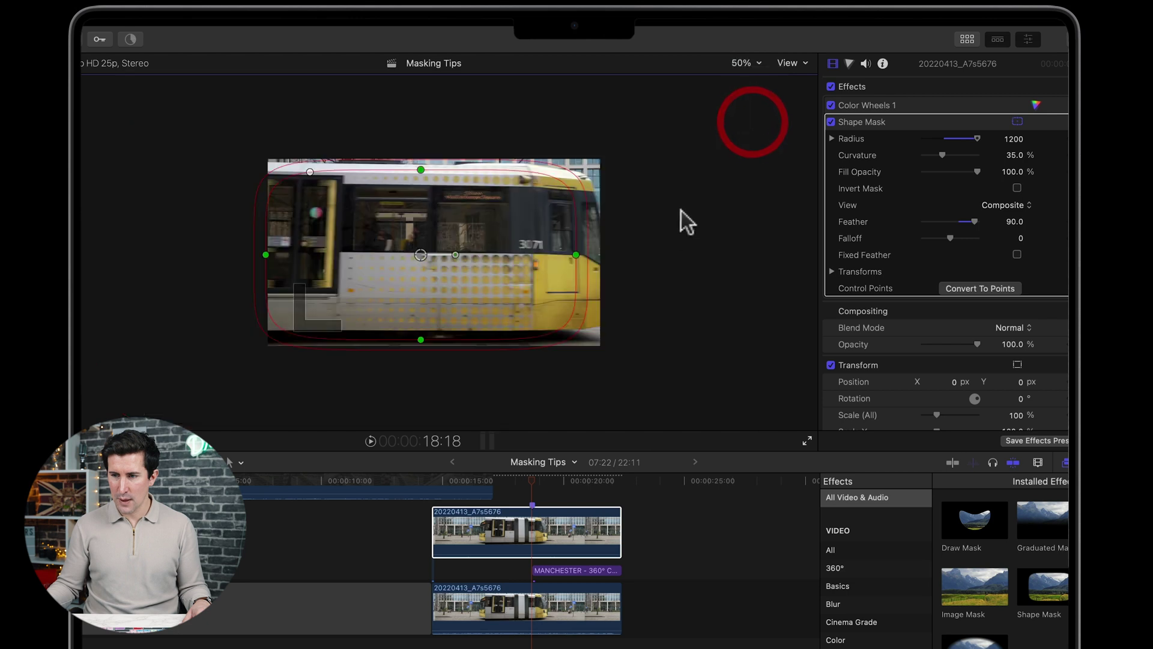
{"action": "left_click_drag", "start_coordinate": [268, 255], "coordinate": [236, 253]}
{"action": "left_click_drag", "start_coordinate": [515, 282], "coordinate": [521, 283]}
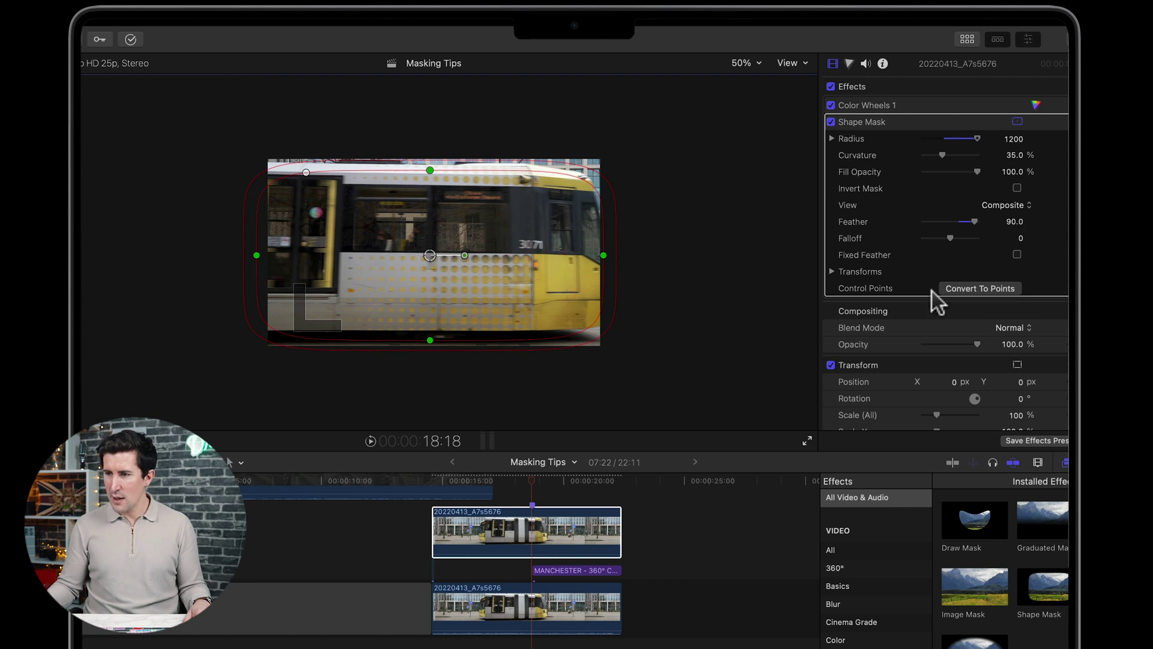
- Convert the Shape Mask to control points and keyframe its Transforms and Control Points at 18:18
{"action": "scroll", "coordinate": [1004, 198], "scroll_direction": "down", "scroll_amount": 4}
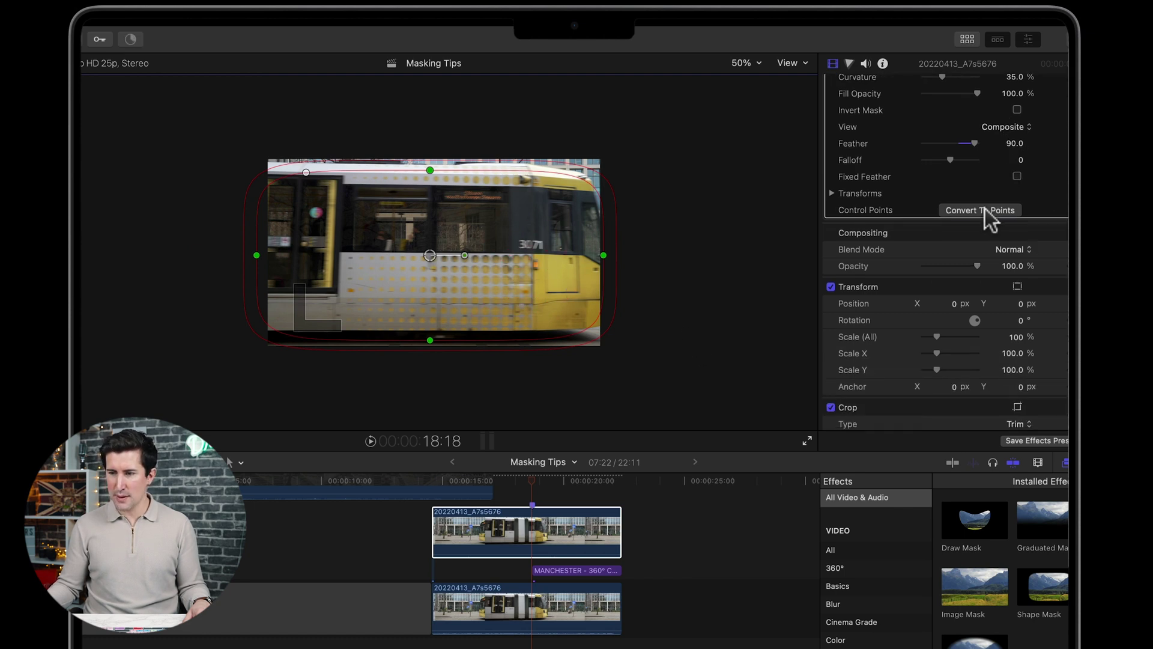
{"action": "left_click", "coordinate": [985, 209]}
{"action": "left_click", "coordinate": [684, 392]}
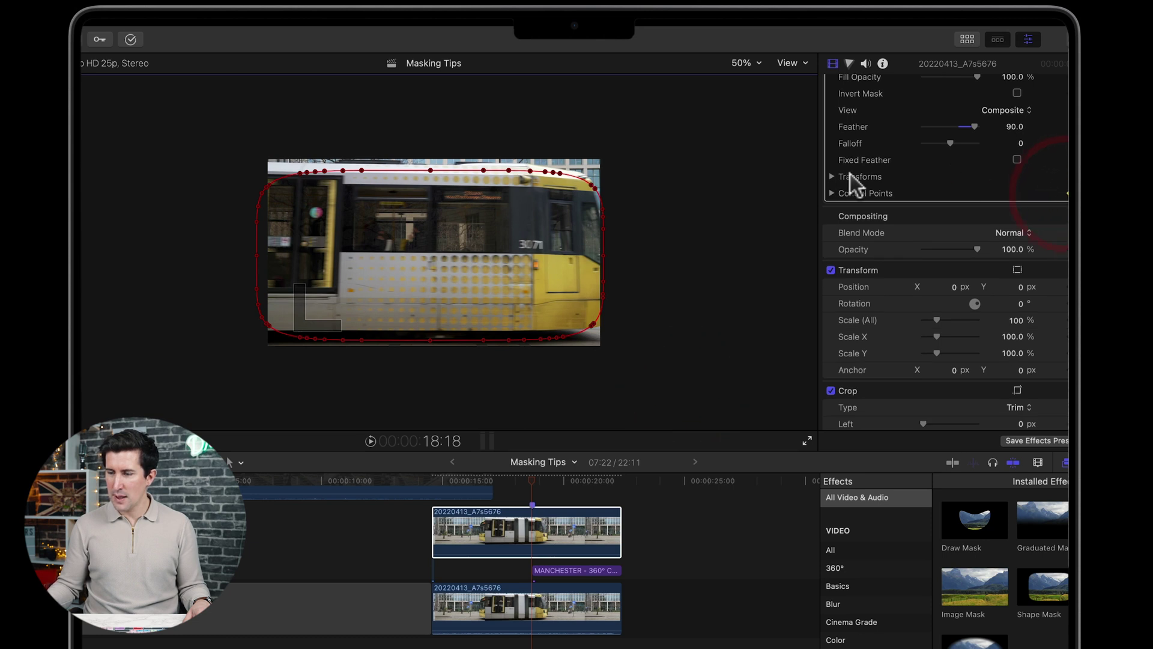
{"action": "left_click", "coordinate": [832, 176]}
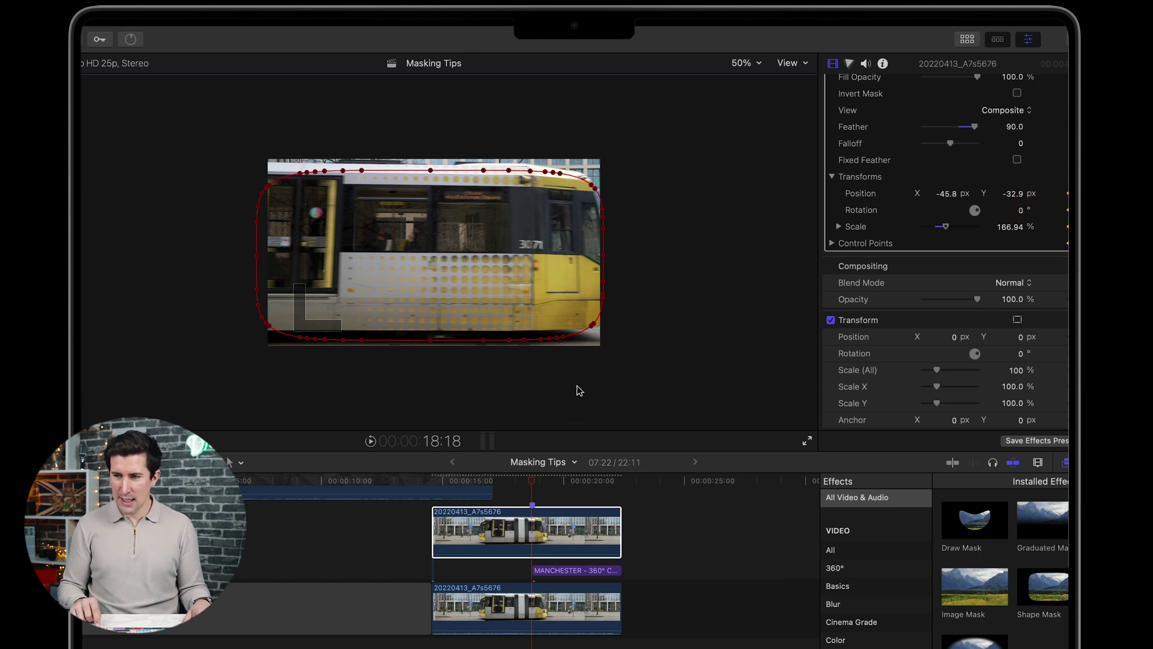
- Advance by frames to 18:24, shifting the mask to about X -533 px, Y -32 px to follow the tram's front
{"action": "key", "text": "Right"}
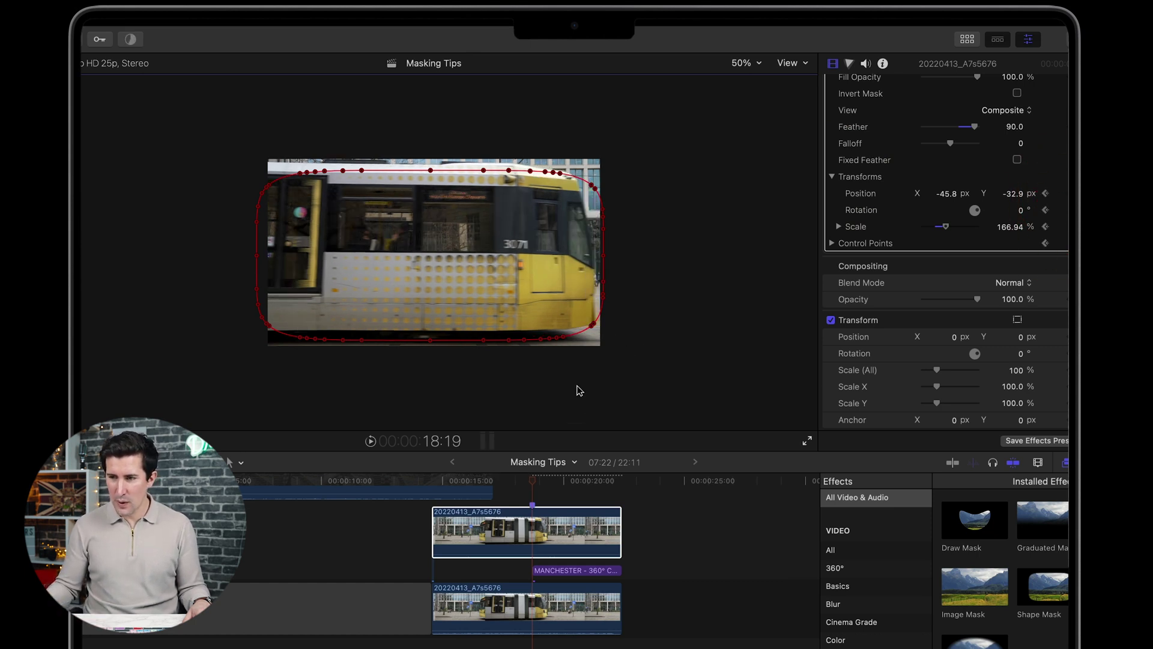
{"action": "left_click_drag", "start_coordinate": [572, 295], "coordinate": [528, 295]}
{"action": "key", "text": "Right"}
{"action": "key", "text": "Right"}
{"action": "key", "text": "Right"}
{"action": "key", "text": "Right"}
{"action": "key", "text": "Right"}
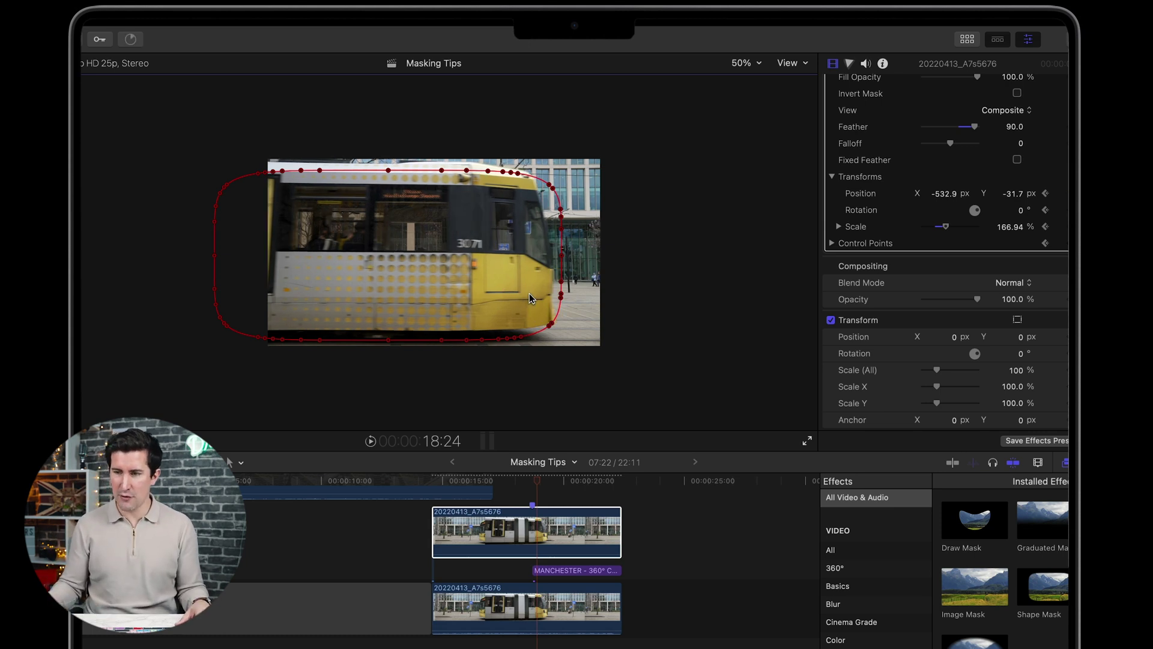
- Keep the mask edge on the tram's front frame by frame up to 20:05, reaching about X -2848 px, Y 0.4 px
{"action": "left_click_drag", "start_coordinate": [529, 293], "coordinate": [391, 283]}
{"action": "key", "text": "Right"}
{"action": "key", "text": "Right"}
{"action": "key", "text": "Right"}
{"action": "key", "text": "Right"}
{"action": "key", "text": "Right"}
{"action": "key", "text": "Right"}
{"action": "key", "text": "Right"}
{"action": "key", "text": "Right"}
{"action": "key", "text": "Right"}
{"action": "key", "text": "Right"}
{"action": "key", "text": "Right"}
{"action": "key", "text": "Right"}
{"action": "key", "text": "Right"}
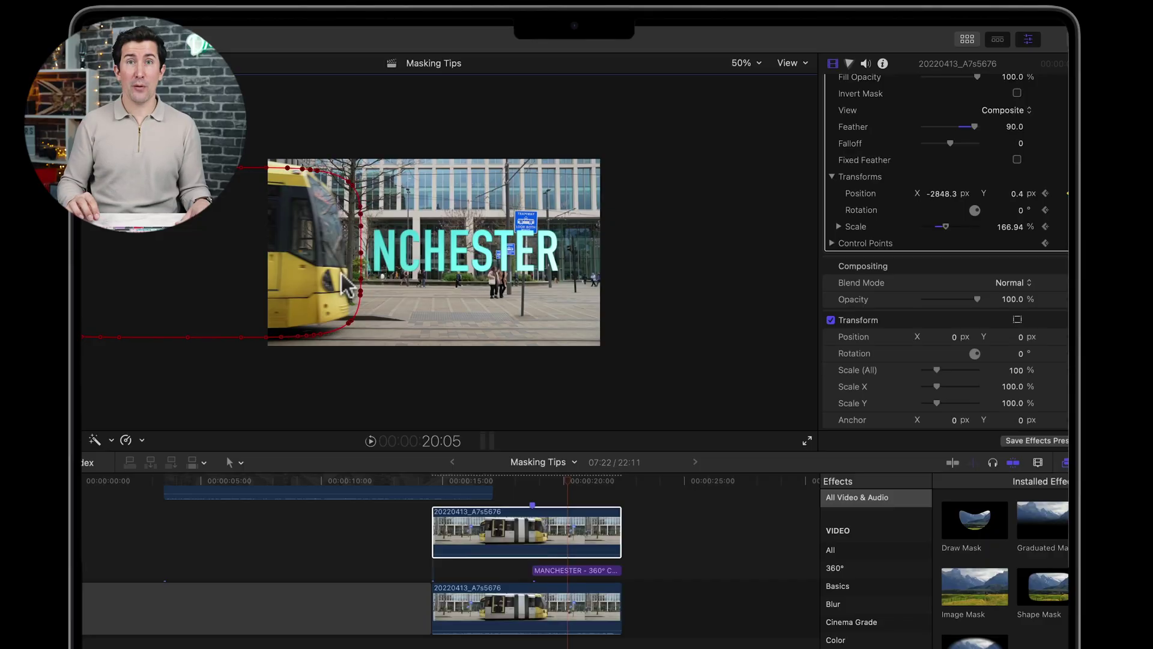
- Keyframe the mask along the departing tram's front up to 20:10, at about X -3307 px, Y 14 px
{"action": "left_click_drag", "start_coordinate": [338, 277], "coordinate": [322, 259]}
{"action": "key", "text": "Right"}
{"action": "key", "text": "Right"}
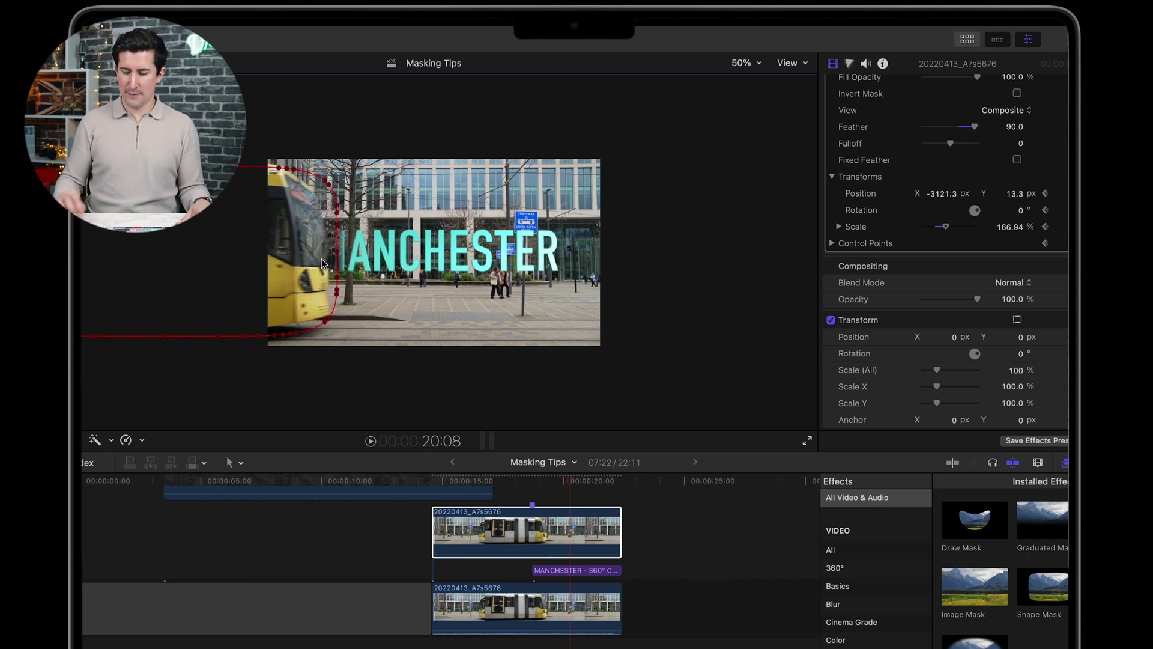
{"action": "key", "text": "Right"}
{"action": "left_click_drag", "start_coordinate": [310, 259], "coordinate": [305, 260]}
{"action": "key", "text": "Right"}
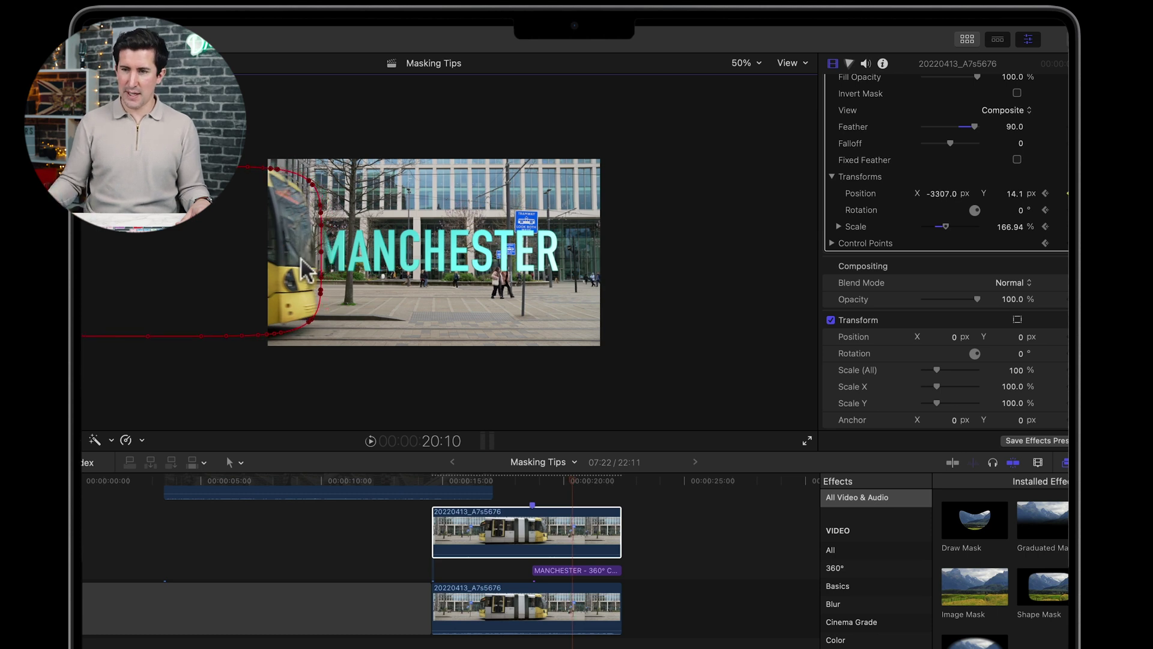
- Follow the tram out of the picture with the mask by 20:19, ending at about X -3829 px, Y 31 px
{"action": "key", "text": "Right"}
{"action": "left_click_drag", "start_coordinate": [306, 264], "coordinate": [297, 266]}
{"action": "key", "text": "Right"}
{"action": "key", "text": "Right"}
{"action": "key", "text": "Right"}
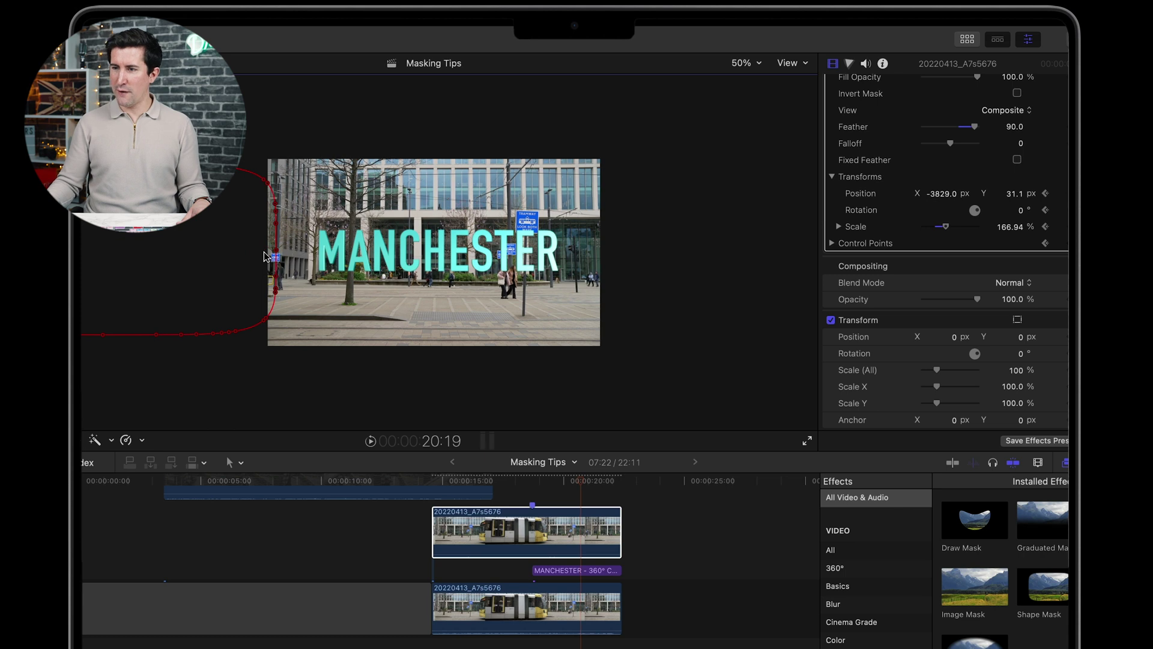
- Fit the picture to the viewer and play back the masked title reveal and the earlier wipes from the timeline's start
{"action": "left_click", "coordinate": [752, 79]}
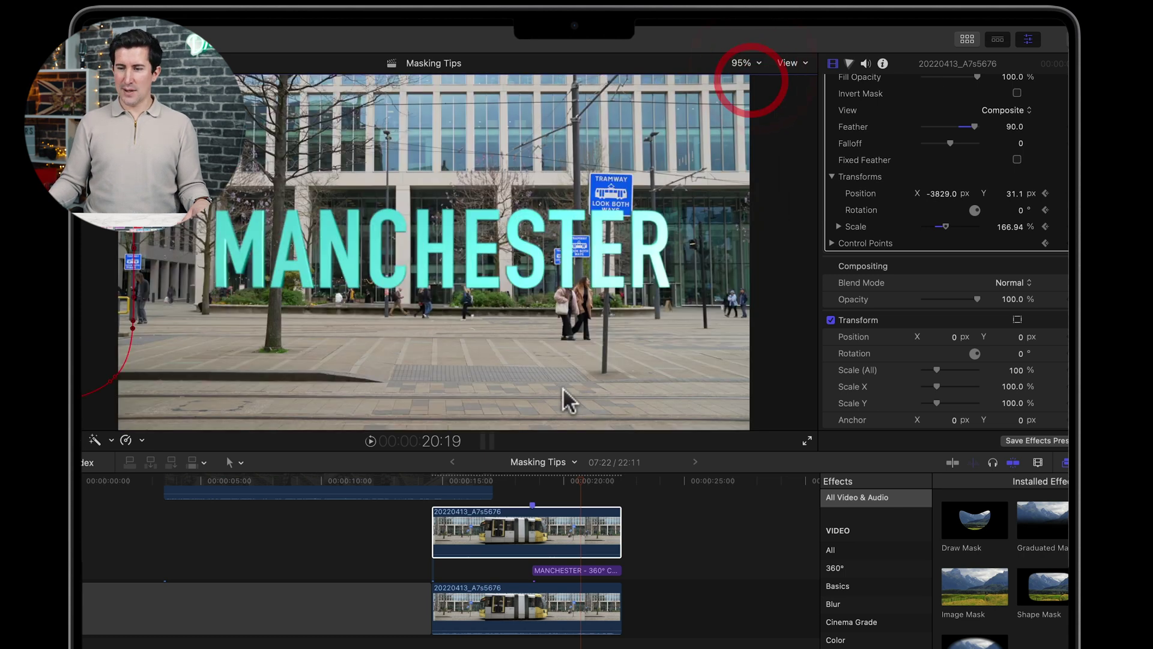
{"action": "scroll", "coordinate": [480, 532], "scroll_direction": "up", "scroll_amount": 3}
{"action": "left_click", "coordinate": [387, 481]}
{"action": "key", "text": "space"}
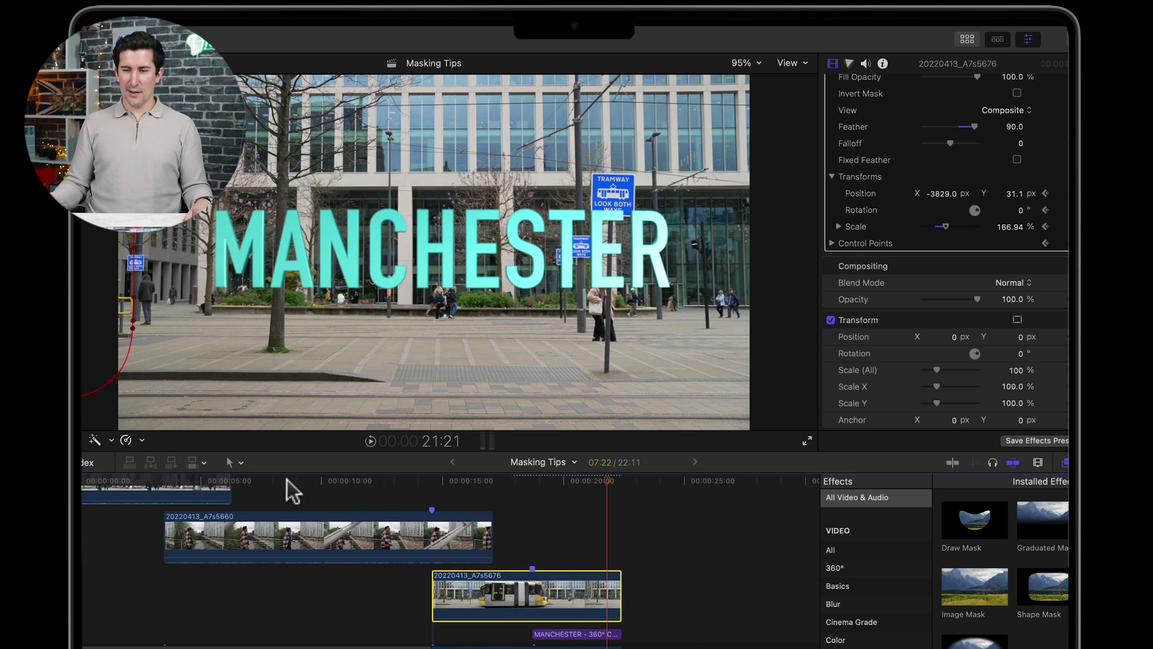
{"action": "key", "text": "Home"}
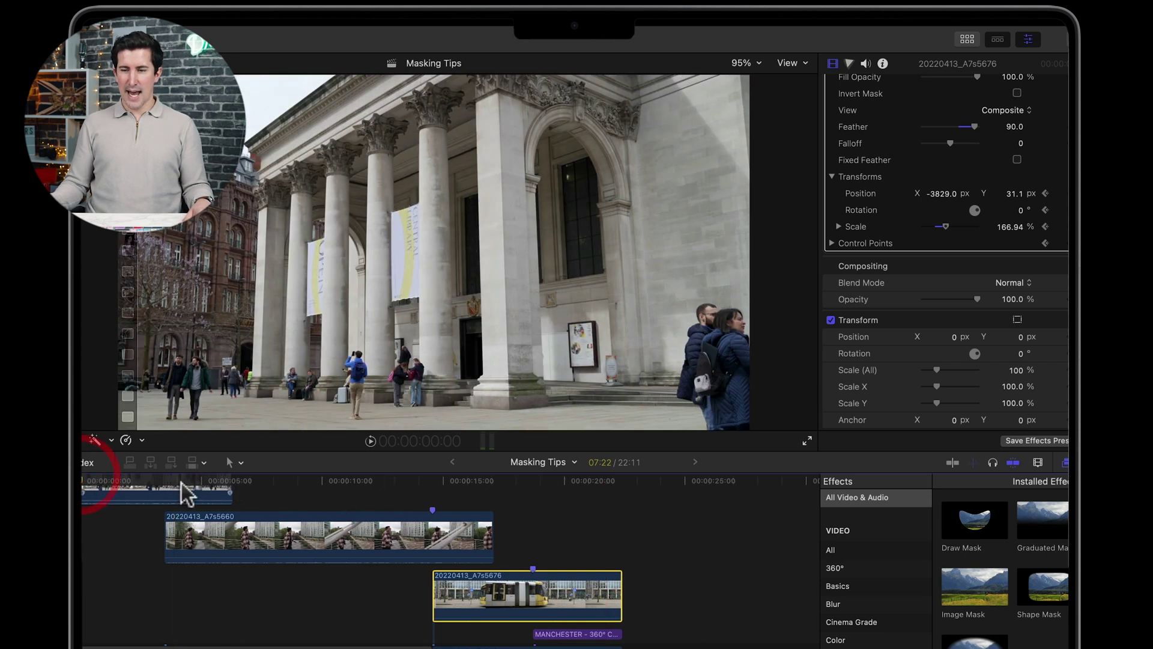
{"action": "left_click_drag", "start_coordinate": [172, 480], "coordinate": [316, 476]}
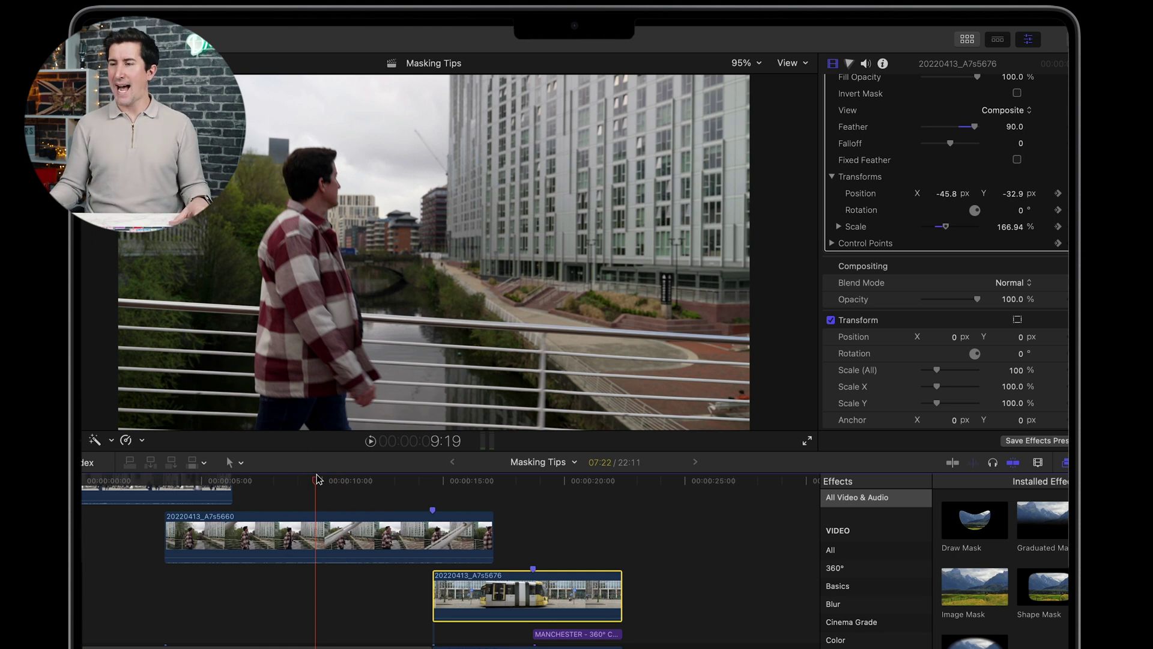
- Open the media browser and audition the whoosh sounds, including Whoosh 12 - Quick high, Whoosh 13 - Long whoosh and Whoosh 1 - Bass
{"action": "left_click", "coordinate": [964, 39]}
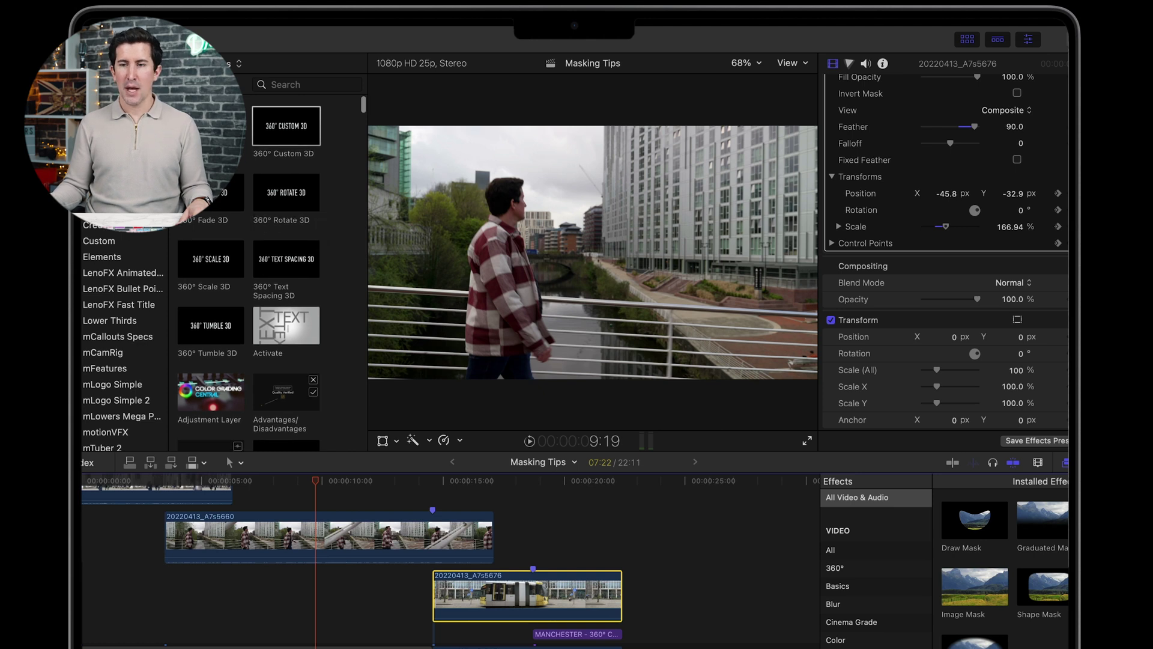
{"action": "key", "text": "super+1"}
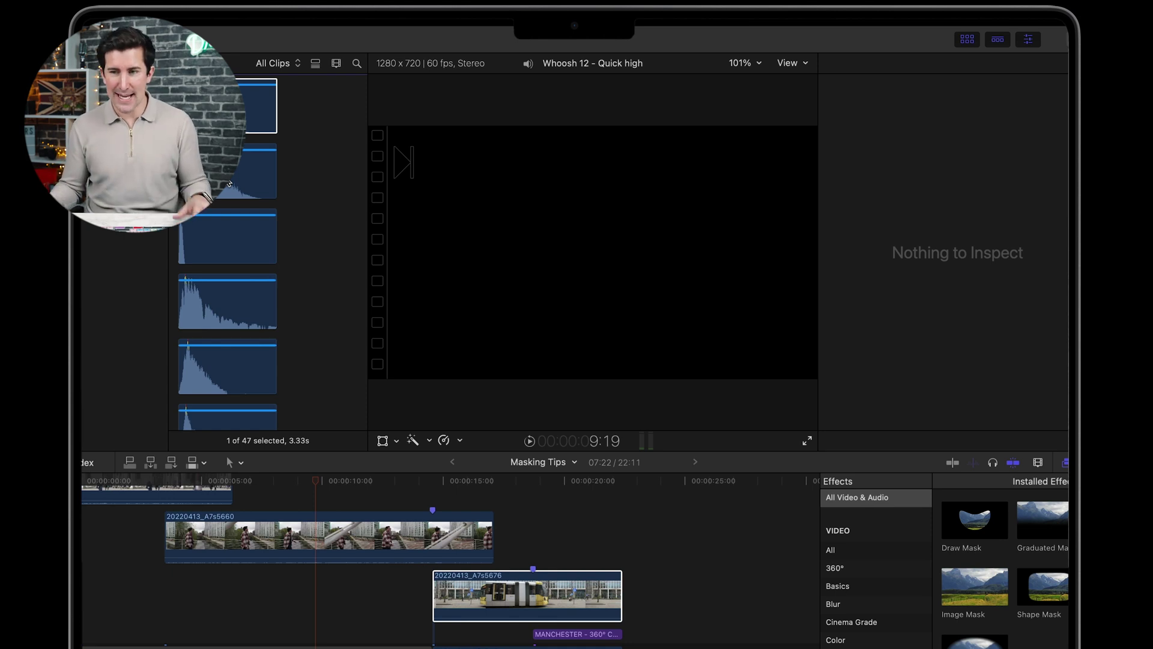
{"action": "left_click", "coordinate": [260, 107]}
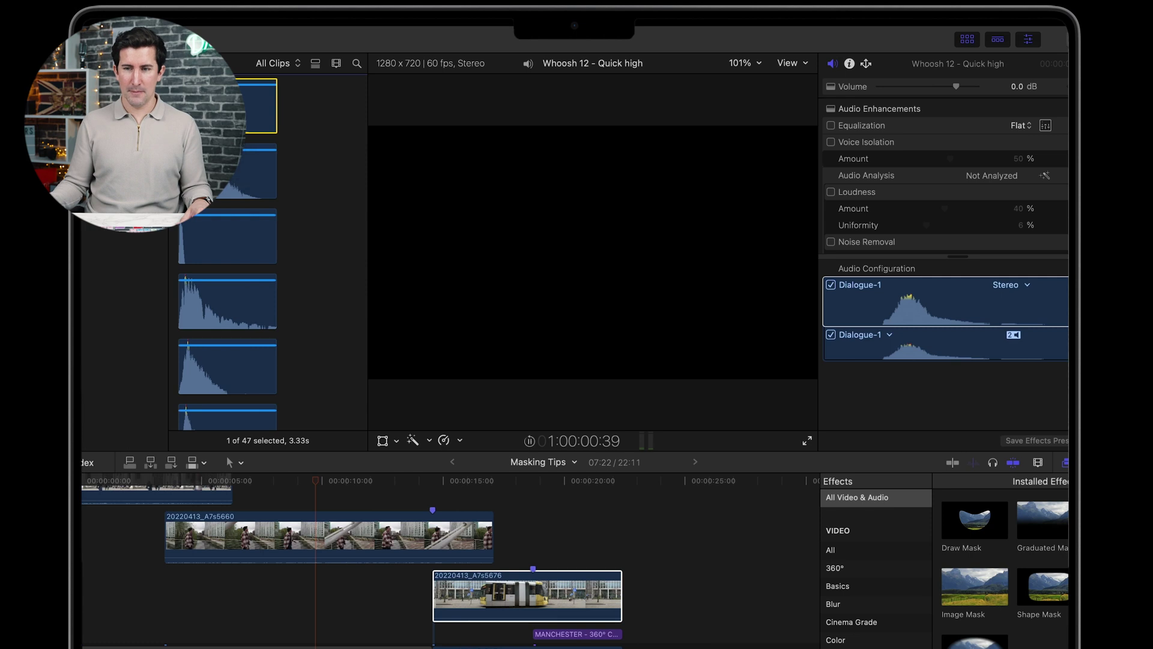
{"action": "left_click", "coordinate": [260, 171]}
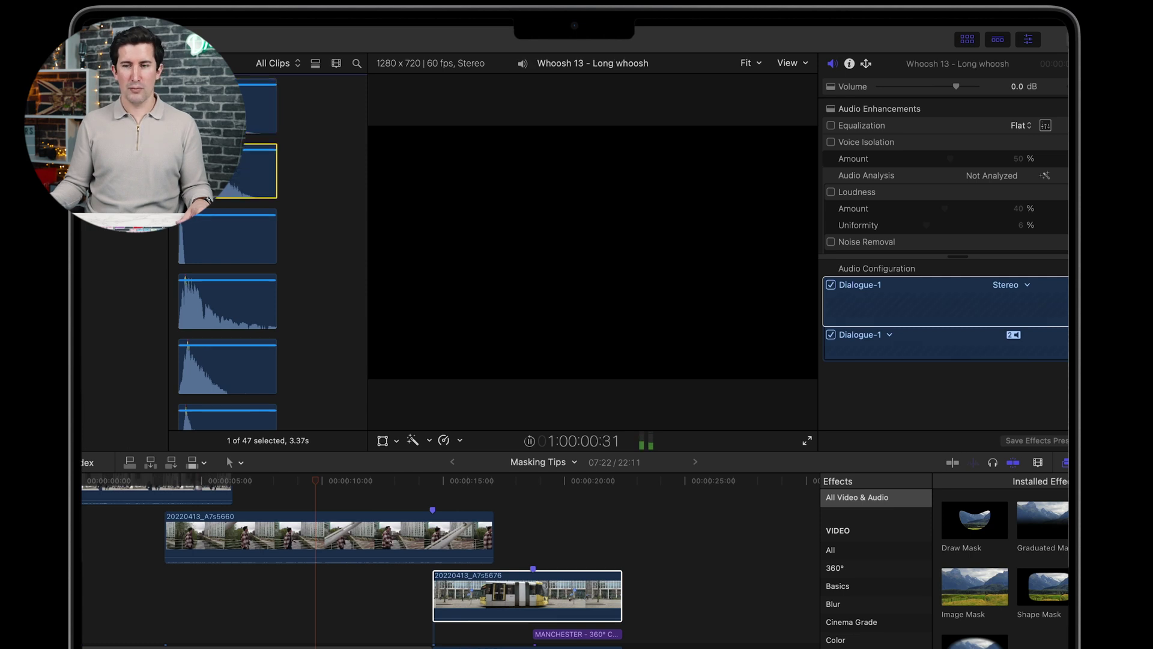
{"action": "scroll", "coordinate": [206, 255], "scroll_direction": "down", "scroll_amount": 1}
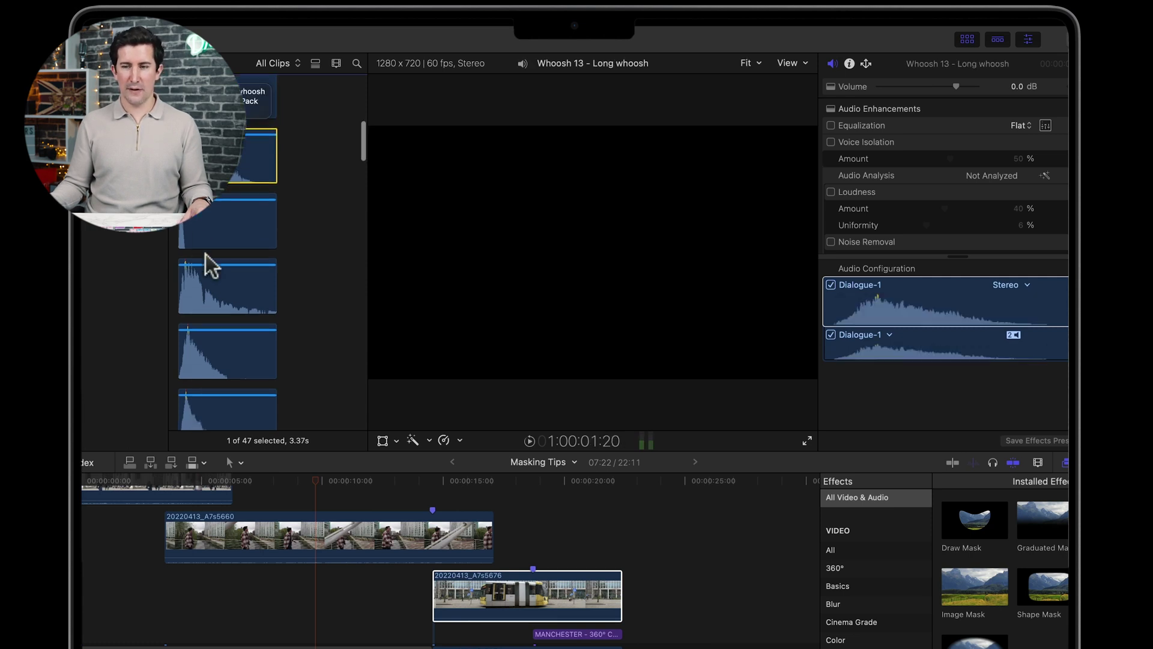
{"action": "left_click", "coordinate": [189, 287]}
{"action": "left_click", "coordinate": [182, 348]}
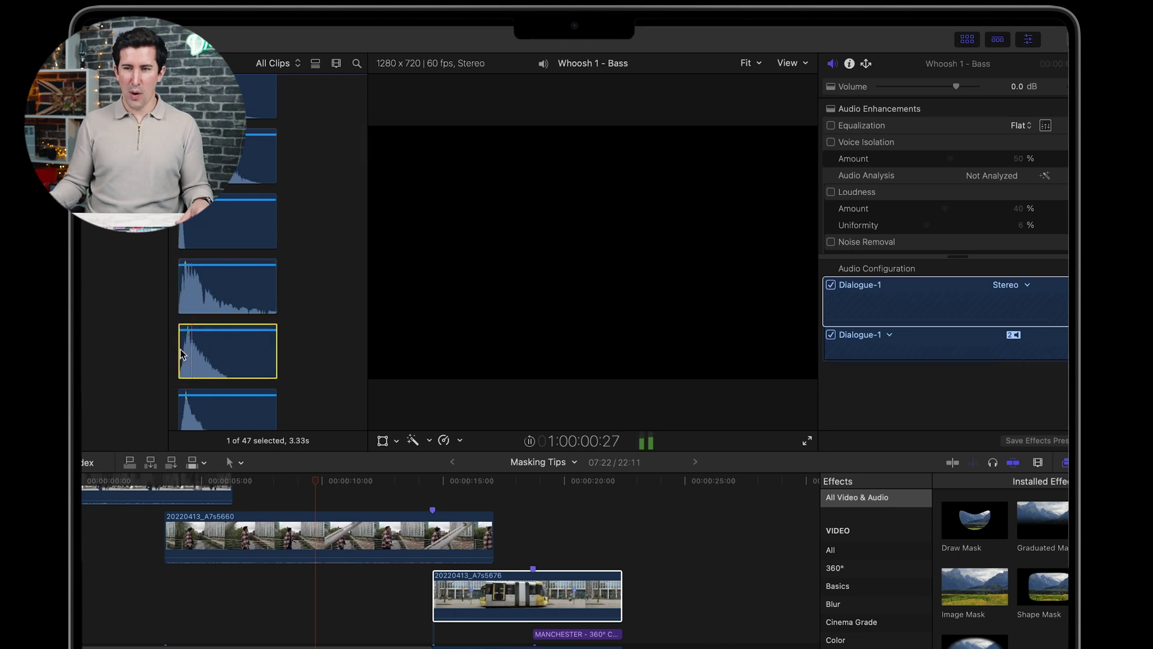
{"action": "scroll", "coordinate": [214, 270], "scroll_direction": "down", "scroll_amount": 10}
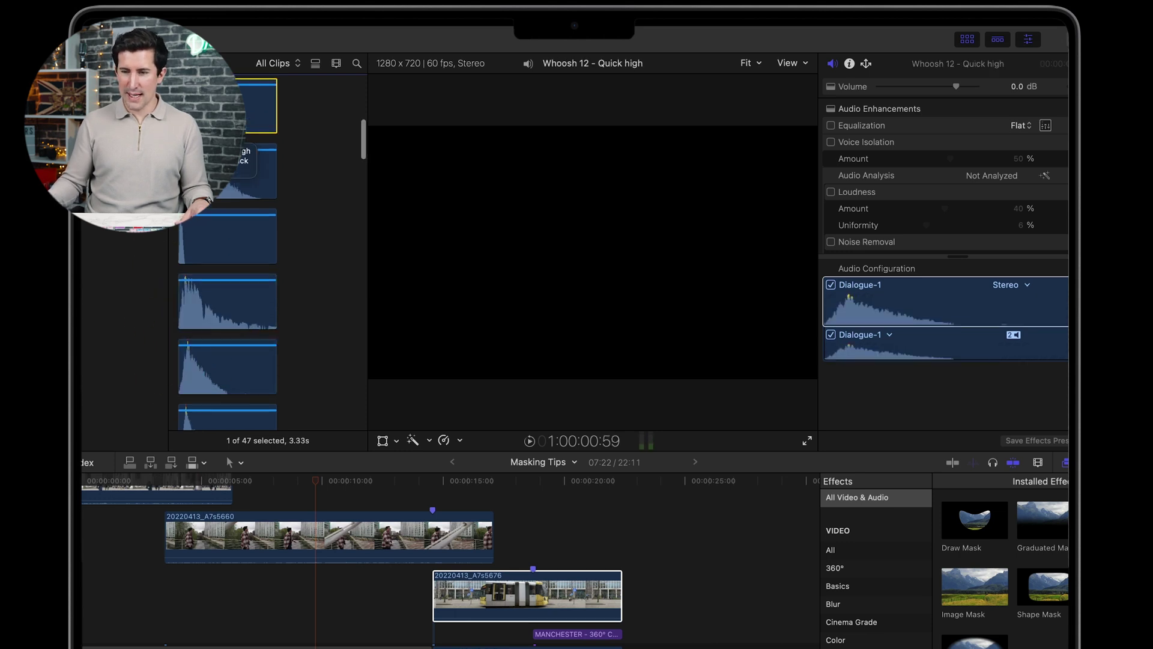
- Add the Whoosh 4 - Quick sound beneath the video clips and align it with the first wipe near 3:16
{"action": "left_click", "coordinate": [227, 192]}
{"action": "left_click_drag", "start_coordinate": [226, 192], "coordinate": [168, 580]}
{"action": "key", "text": "super+equal"}
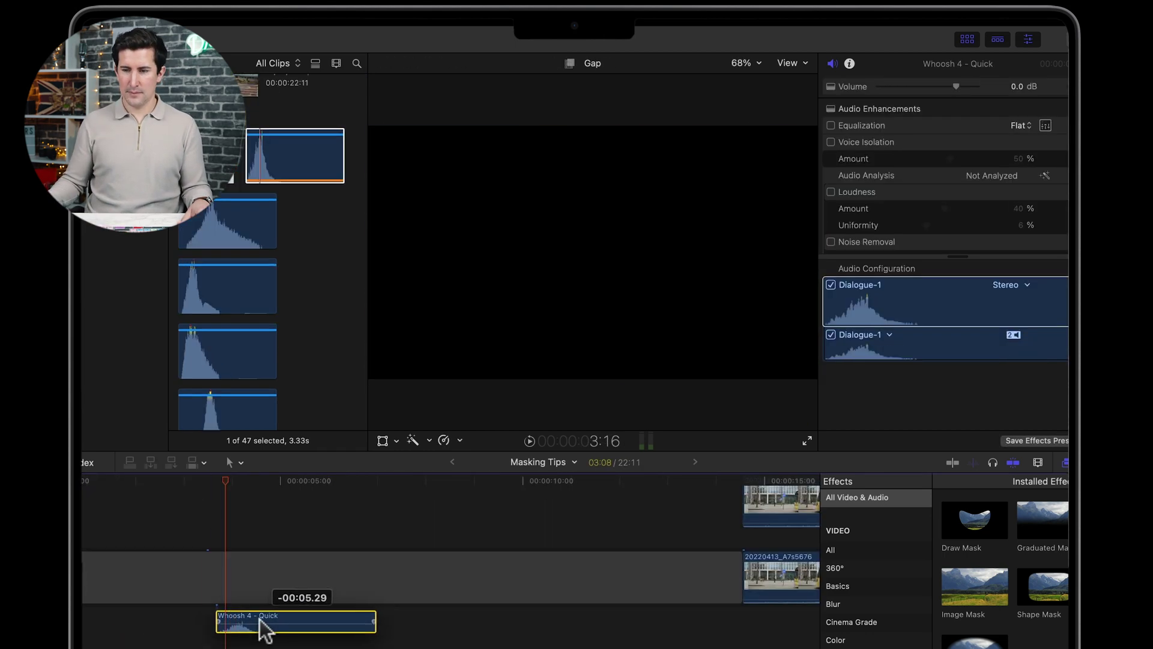
{"action": "left_click_drag", "start_coordinate": [257, 627], "coordinate": [258, 626]}
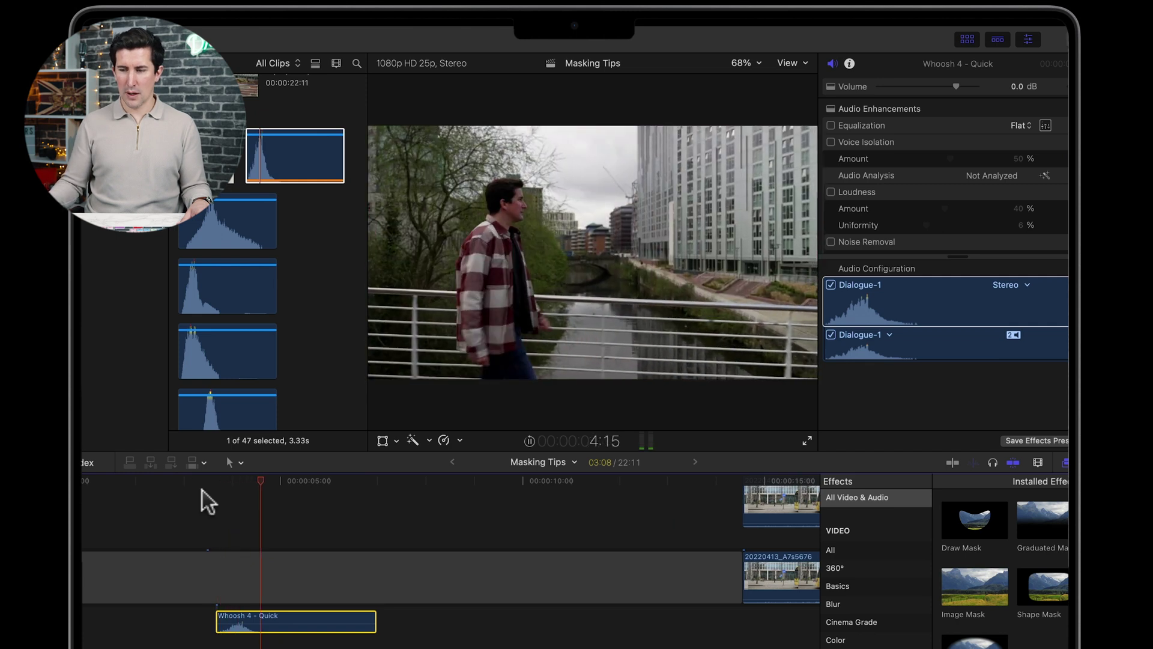
- Locate the bridge-beam wipe near 14:14 and add the Whoosh 6 - Windy 1 sound beneath the video clips at about 14:00
{"action": "scroll", "coordinate": [295, 593], "scroll_direction": "right", "scroll_amount": 3}
{"action": "scroll", "coordinate": [301, 589], "scroll_direction": "right", "scroll_amount": 6}
{"action": "scroll", "coordinate": [420, 588], "scroll_direction": "up", "scroll_amount": 2}
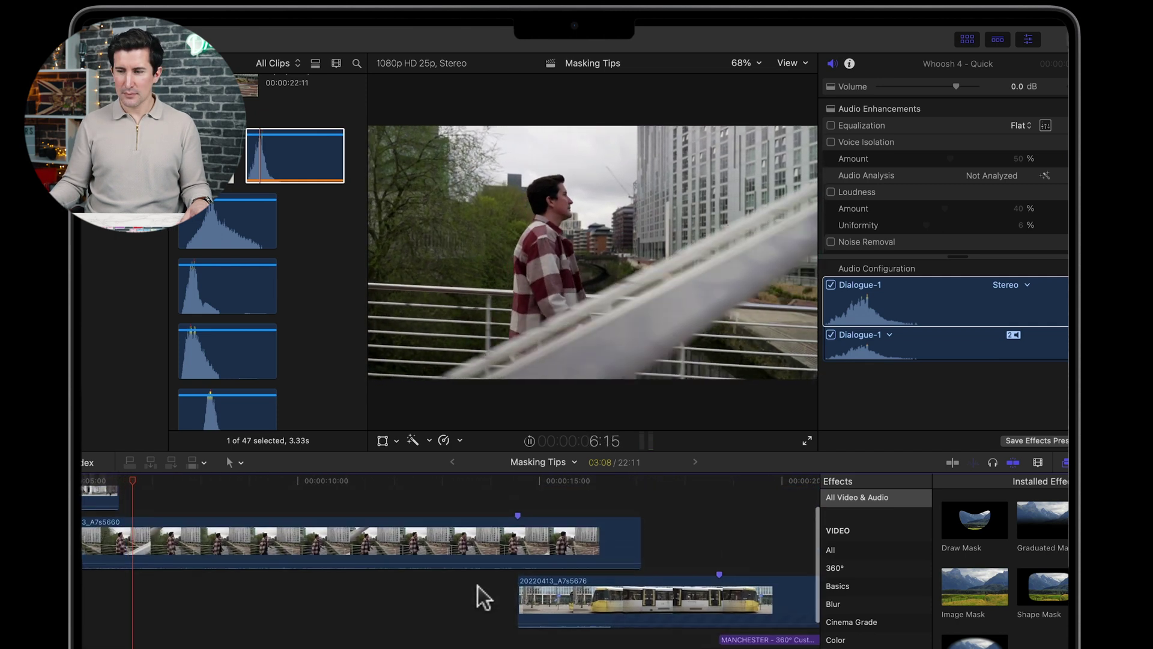
{"action": "left_click", "coordinate": [516, 491]}
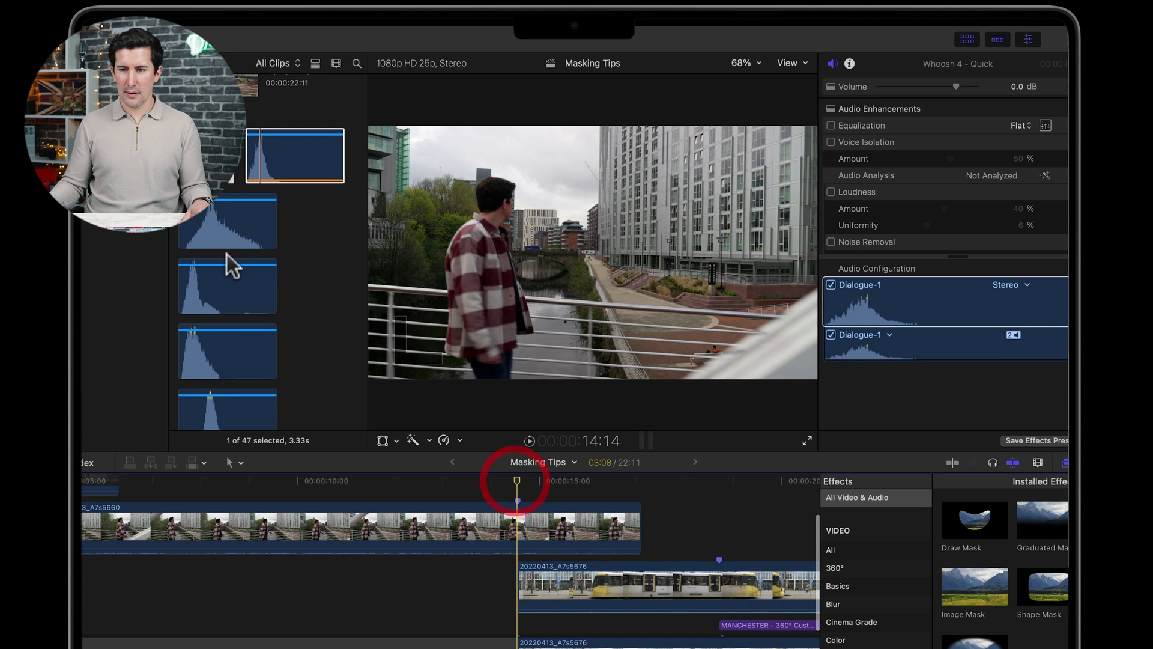
{"action": "left_click", "coordinate": [195, 230]}
{"action": "scroll", "coordinate": [286, 276], "scroll_direction": "down", "scroll_amount": 1}
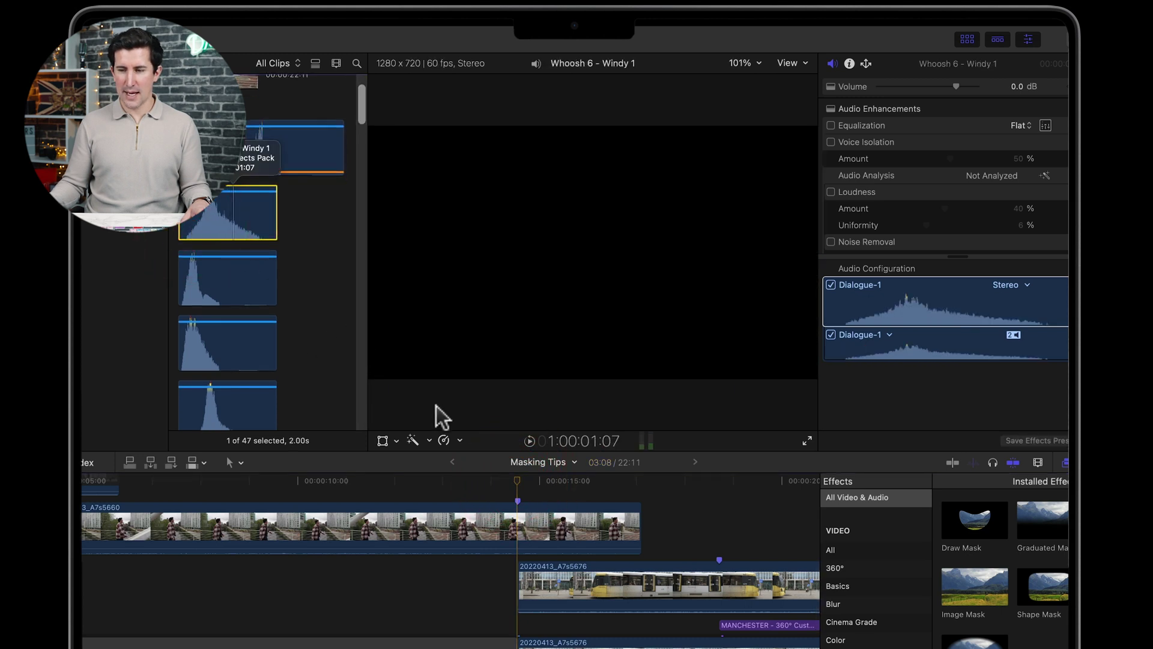
{"action": "scroll", "coordinate": [513, 533], "scroll_direction": "down", "scroll_amount": 2}
{"action": "scroll", "coordinate": [513, 534], "scroll_direction": "right", "scroll_amount": 2}
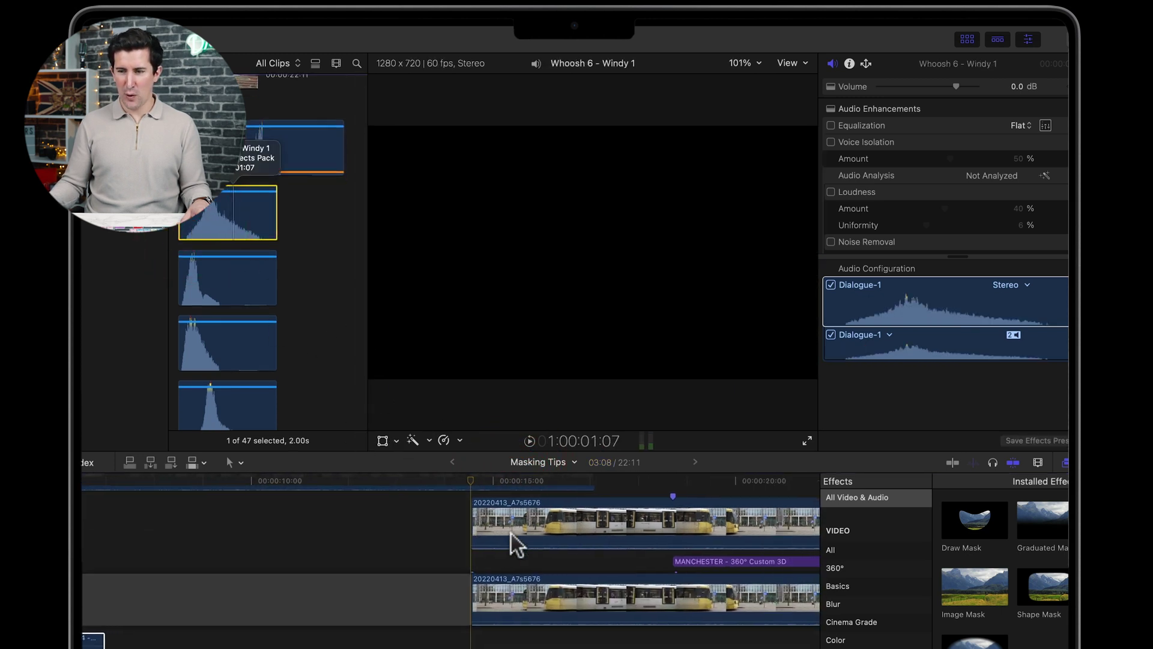
{"action": "scroll", "coordinate": [215, 233], "scroll_direction": "up", "scroll_amount": 1}
{"action": "left_click_drag", "start_coordinate": [214, 233], "coordinate": [459, 634]}
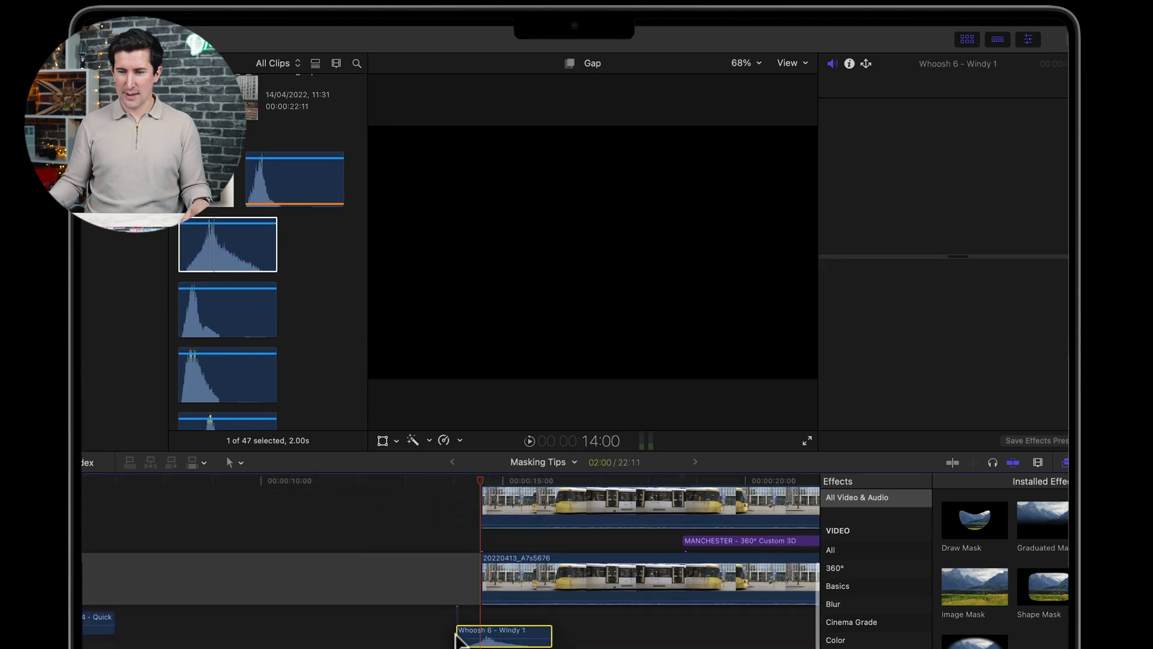
- Shift the Whoosh 6 - Windy 1 sound to start with the tram clips and play back the bridge-beam wipe
{"action": "scroll", "coordinate": [459, 631], "scroll_direction": "right", "scroll_amount": 5}
{"action": "left_click", "coordinate": [223, 480]}
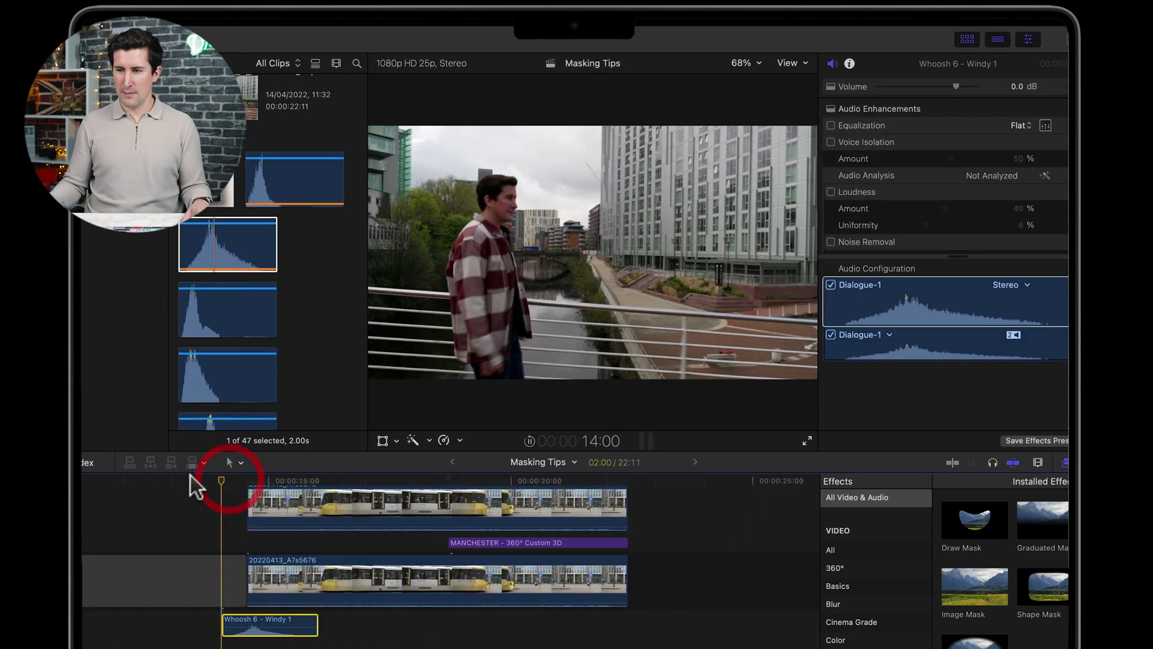
{"action": "left_click_drag", "start_coordinate": [264, 628], "coordinate": [278, 628]}
{"action": "left_click", "coordinate": [226, 475]}
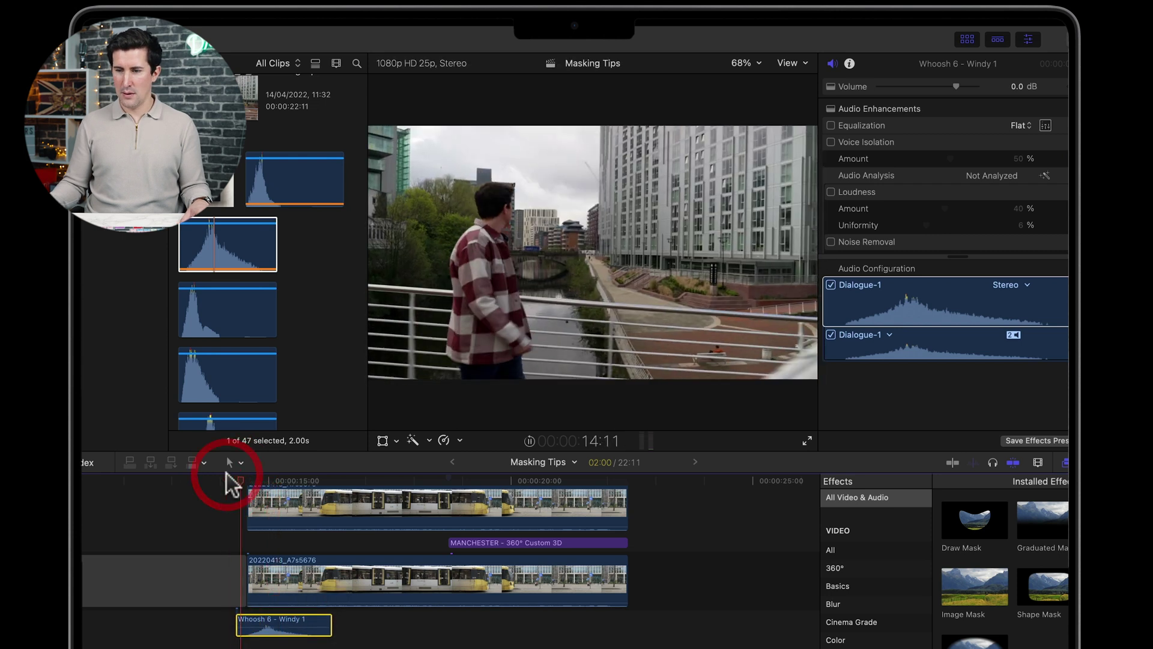
{"action": "key", "text": "space"}
{"action": "left_click_drag", "start_coordinate": [287, 627], "coordinate": [298, 628]}
{"action": "left_click", "coordinate": [248, 480]}
{"action": "key", "text": "space"}
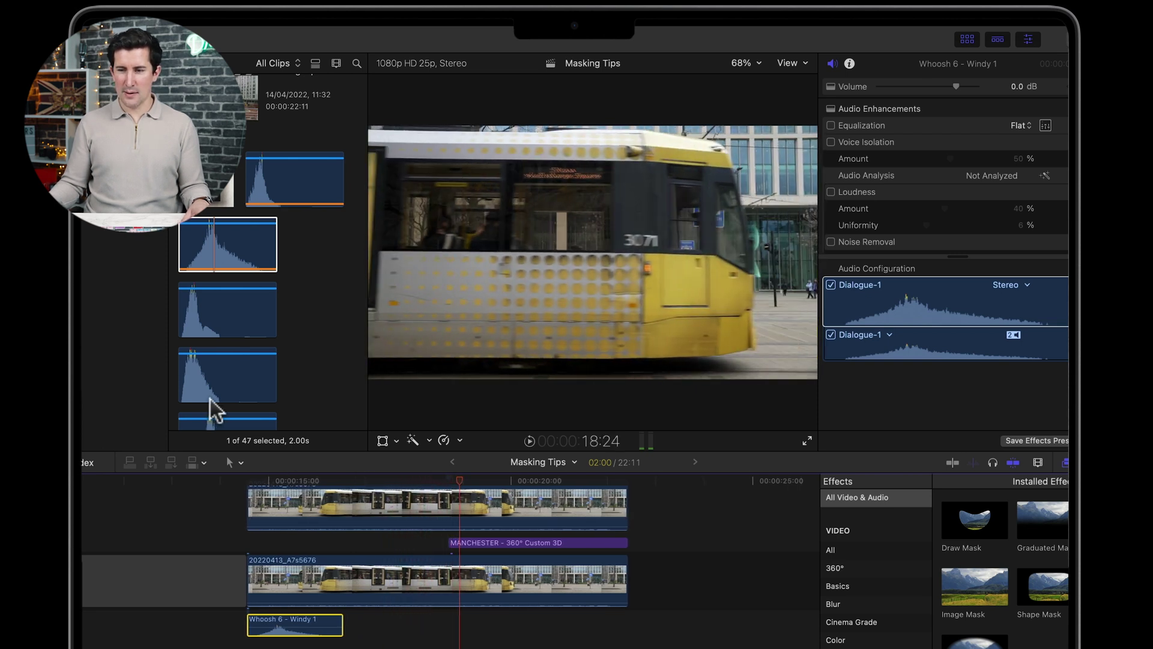
- Audition more whoosh sounds for the title reveal, including Whoosh 13 - Long whoosh, Whoosh 15 - Quick cinematic, Whoosh 3 - Quick low and Whoosh 10 - Cinematic
{"action": "left_click", "coordinate": [180, 380]}
{"action": "scroll", "coordinate": [231, 395], "scroll_direction": "down", "scroll_amount": 3}
{"action": "left_click", "coordinate": [206, 353]}
{"action": "scroll", "coordinate": [198, 409], "scroll_direction": "down", "scroll_amount": 1}
{"action": "left_click", "coordinate": [191, 420]}
{"action": "scroll", "coordinate": [201, 405], "scroll_direction": "down", "scroll_amount": 2}
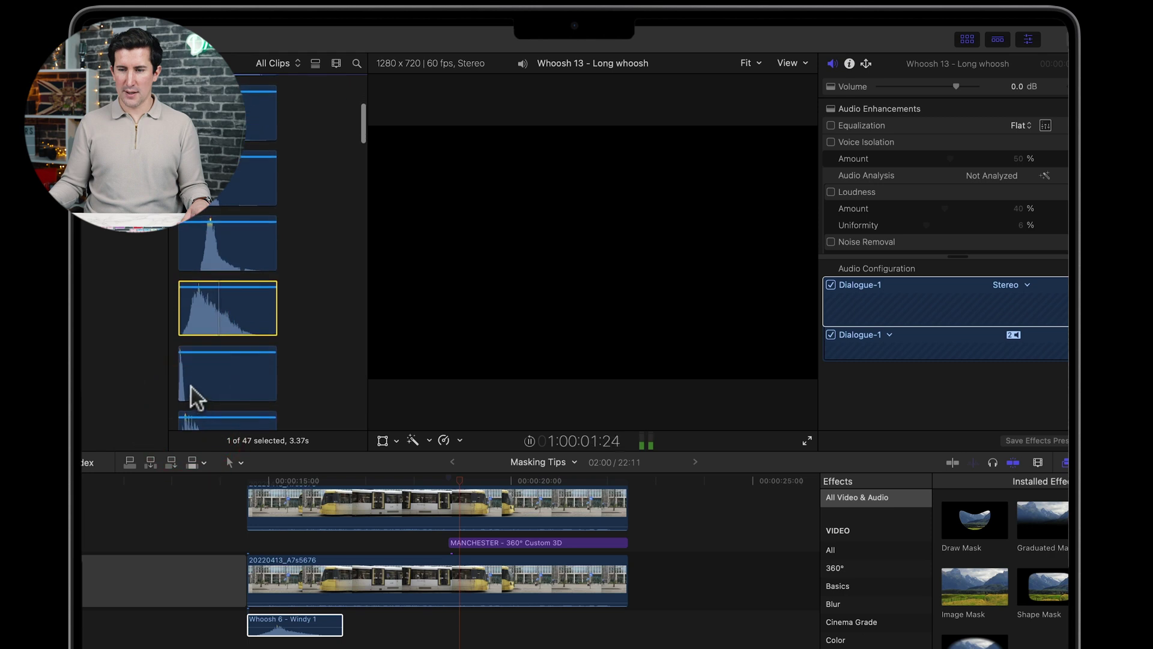
{"action": "scroll", "coordinate": [185, 411], "scroll_direction": "down", "scroll_amount": 2}
{"action": "left_click", "coordinate": [185, 391]}
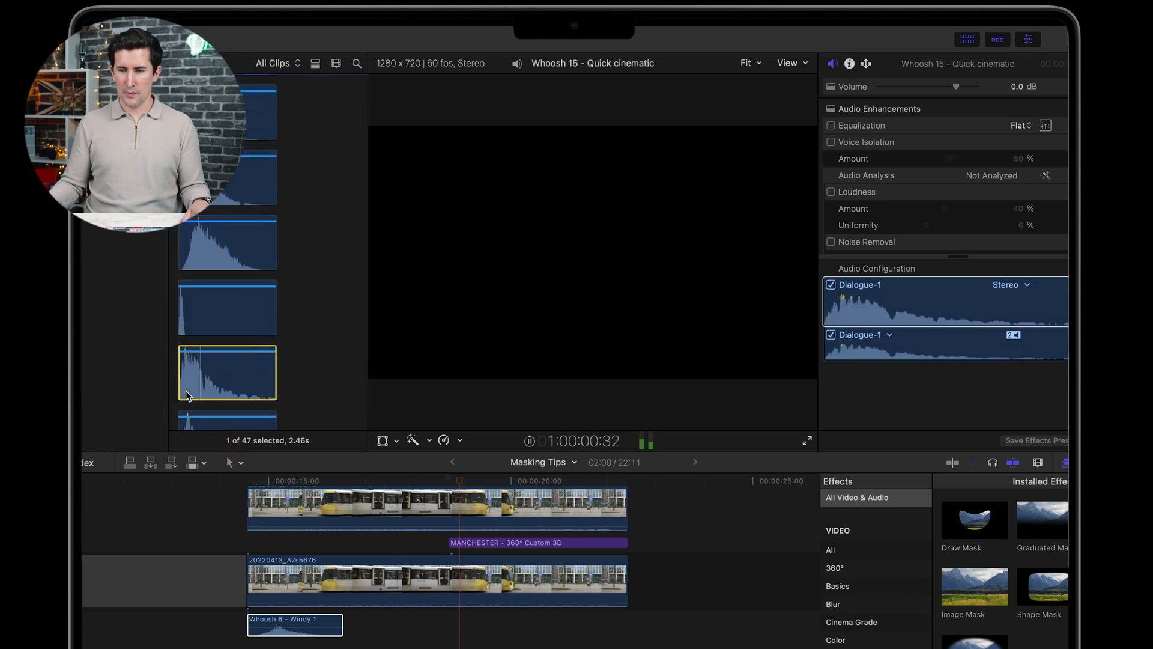
{"action": "scroll", "coordinate": [186, 403], "scroll_direction": "down", "scroll_amount": 1}
{"action": "scroll", "coordinate": [185, 397], "scroll_direction": "down", "scroll_amount": 1}
{"action": "left_click", "coordinate": [183, 386]}
{"action": "scroll", "coordinate": [181, 383], "scroll_direction": "down", "scroll_amount": 2}
{"action": "left_click", "coordinate": [184, 382]}
{"action": "scroll", "coordinate": [184, 384], "scroll_direction": "down", "scroll_amount": 1}
{"action": "left_click", "coordinate": [184, 385]}
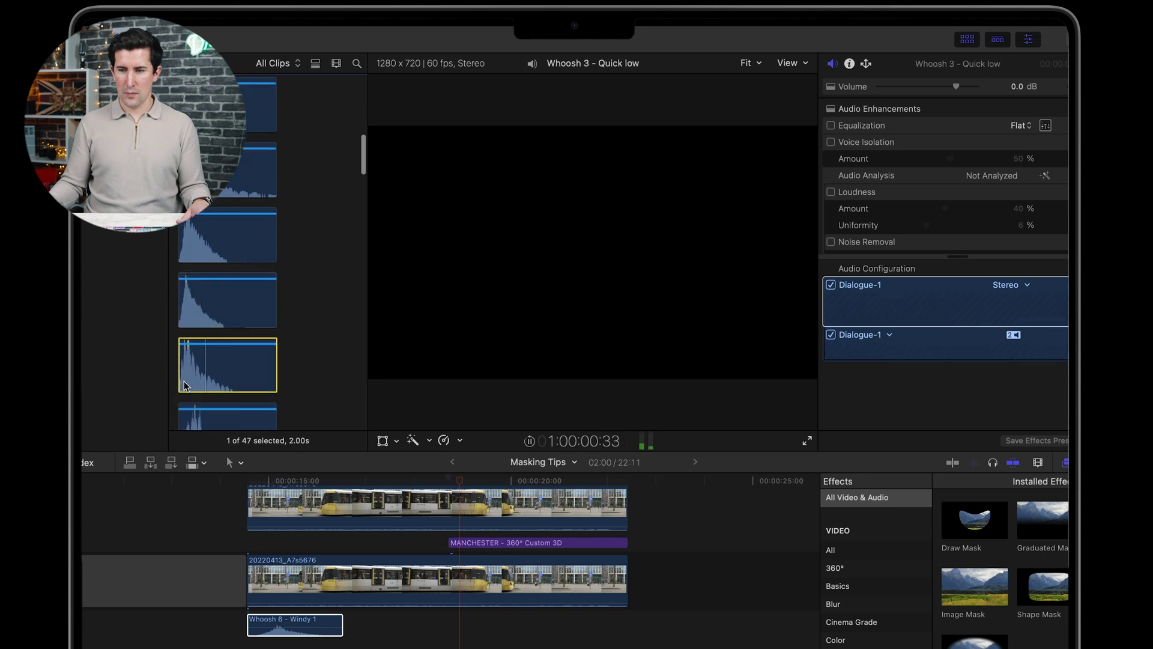
{"action": "scroll", "coordinate": [183, 383], "scroll_direction": "down", "scroll_amount": 2}
{"action": "left_click", "coordinate": [191, 346]}
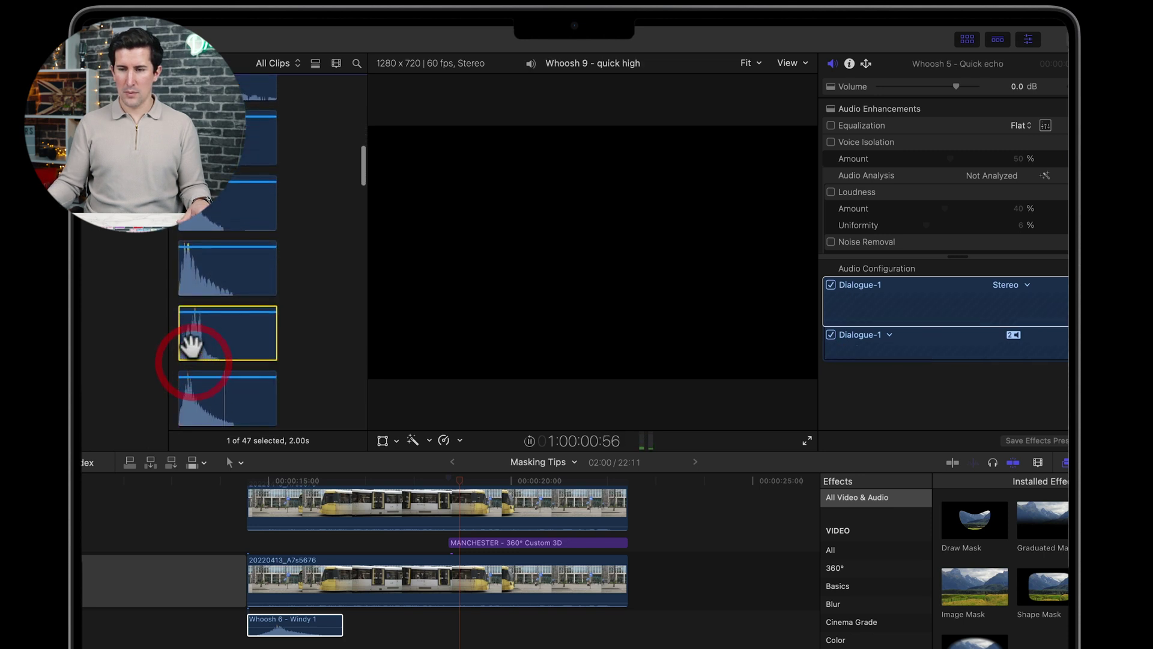
{"action": "scroll", "coordinate": [191, 345], "scroll_direction": "down", "scroll_amount": 2}
{"action": "left_click", "coordinate": [186, 317]}
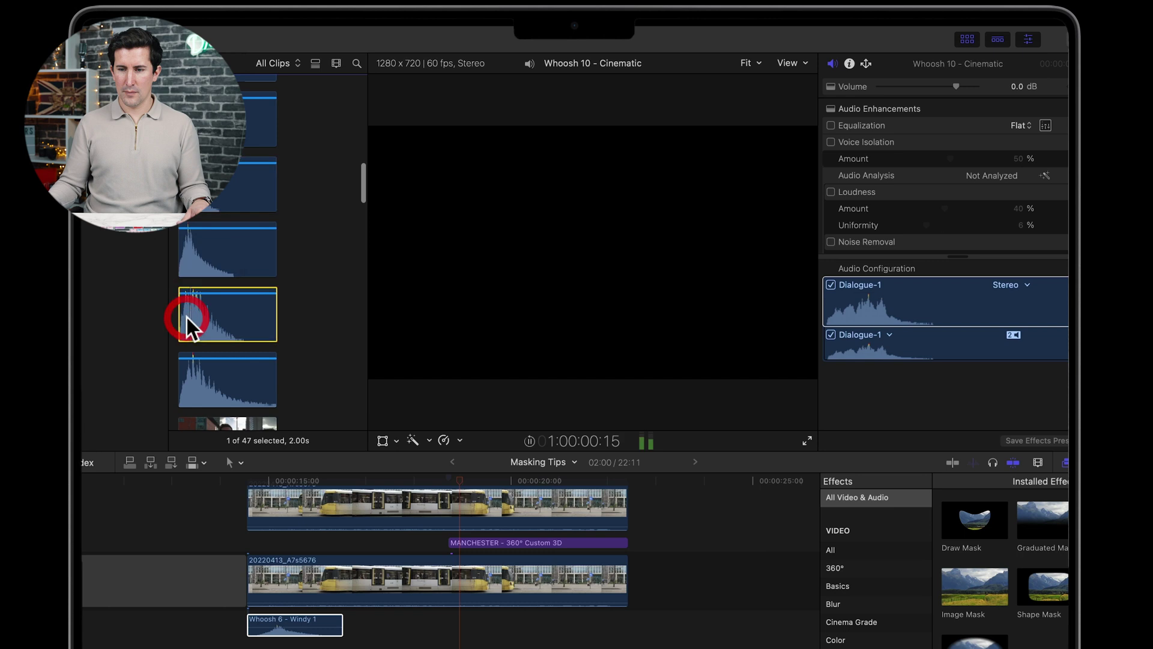
- Preview Whoosh 11 - Cinematic 2, add it beneath the tram clips at the start of the MANCHESTER title, and play back the reveal
{"action": "left_click", "coordinate": [182, 377]}
{"action": "scroll", "coordinate": [199, 377], "scroll_direction": "down", "scroll_amount": 1}
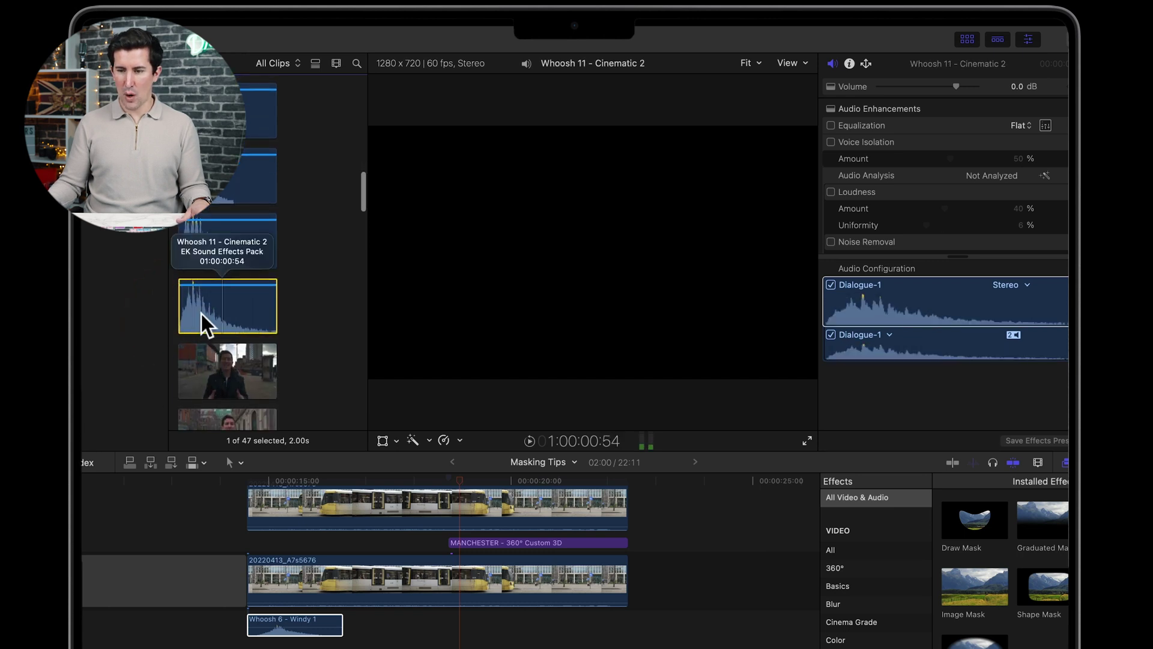
{"action": "left_click_drag", "start_coordinate": [193, 304], "coordinate": [447, 627]}
{"action": "key", "text": "space"}
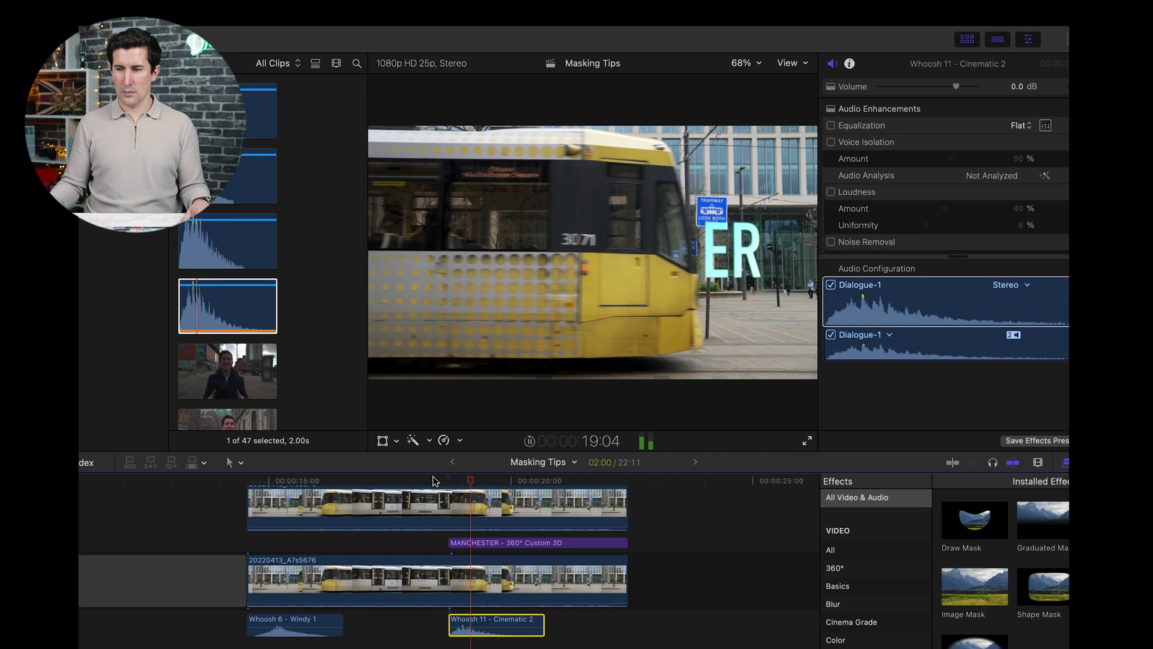